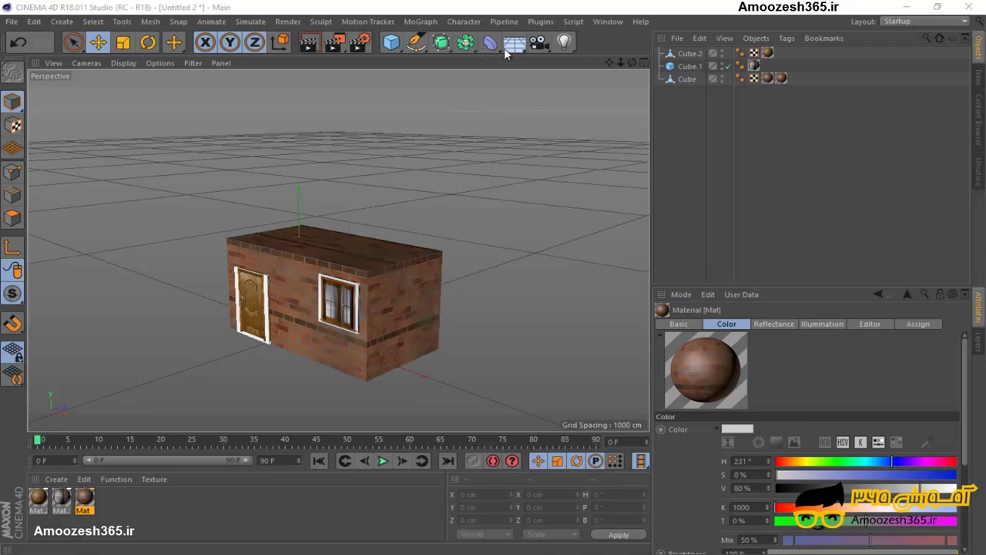
# Add test cameras from the camera types palette, then undo so no camera remains.
pyautogui.click(550, 51)
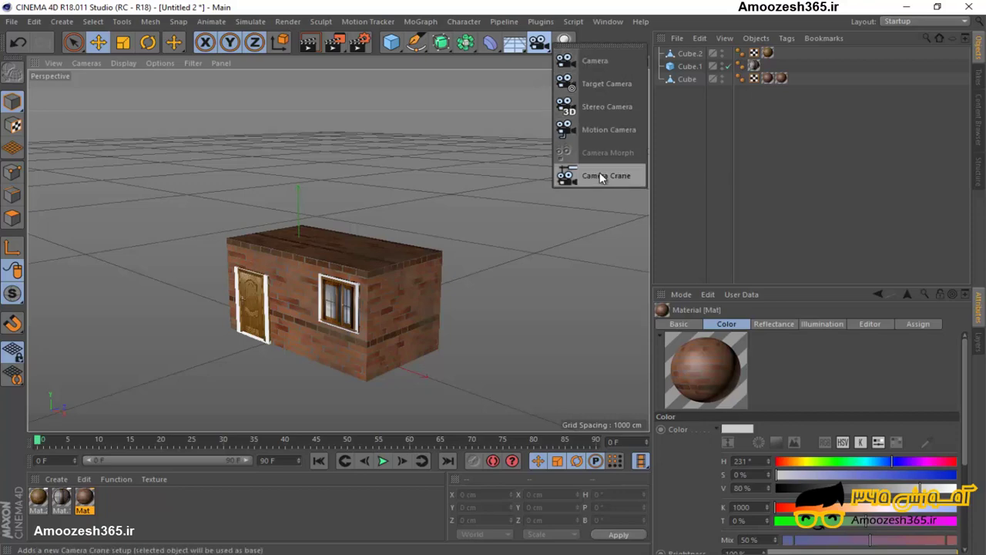
pyautogui.click(593, 61)
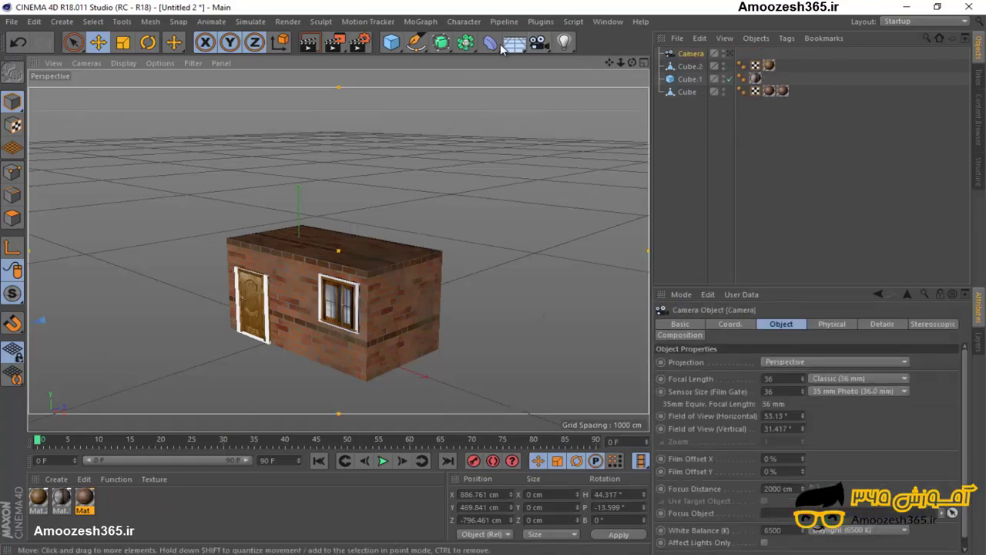
pyautogui.click(545, 52)
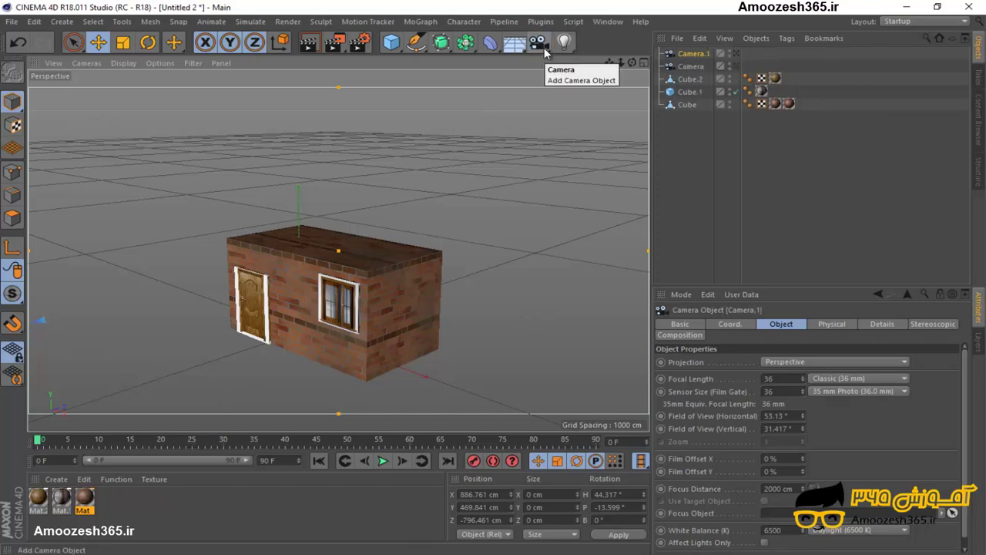
pyautogui.hotkey('ctrl', 'z')
pyautogui.hotkey('ctrl', 'z')
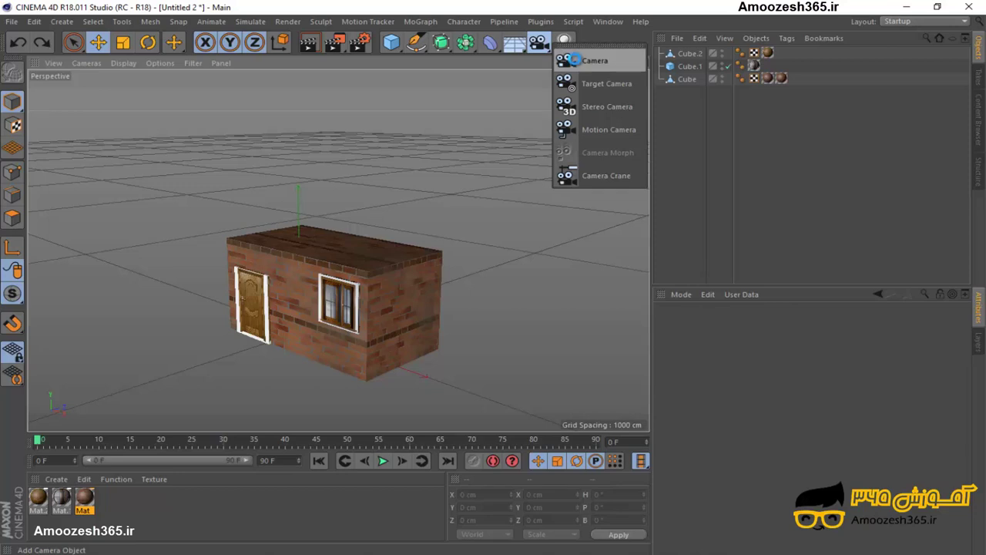
# Add a standard Camera from the fold-out palette, then orbit and zoom out to see it.
pyautogui.moveTo(551, 51); pyautogui.dragTo(588, 59)
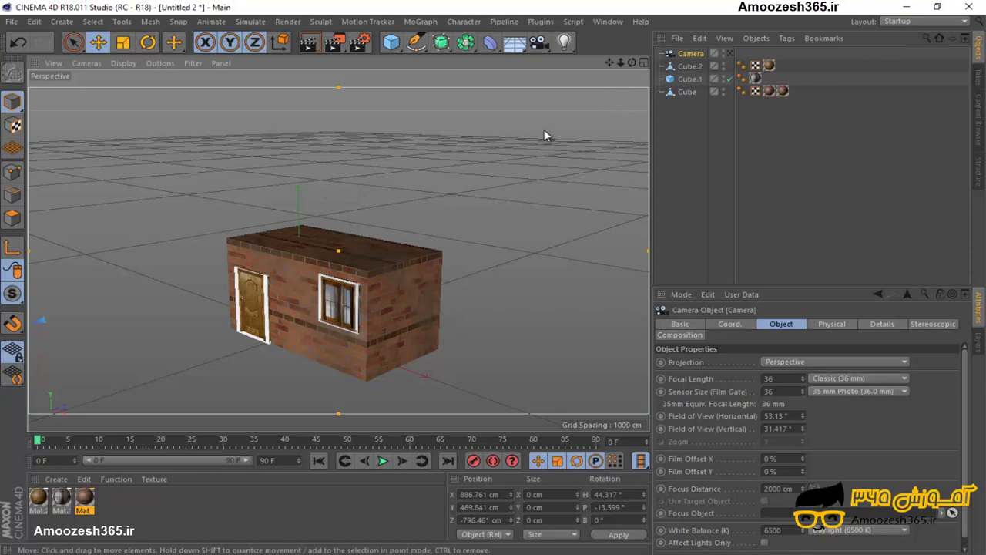
pyautogui.moveTo(632, 62)
pyautogui.mouseDown()
pyautogui.moveTo(490, 278)
pyautogui.moveTo(501, 283)
pyautogui.moveTo(437, 199)
pyautogui.mouseUp()
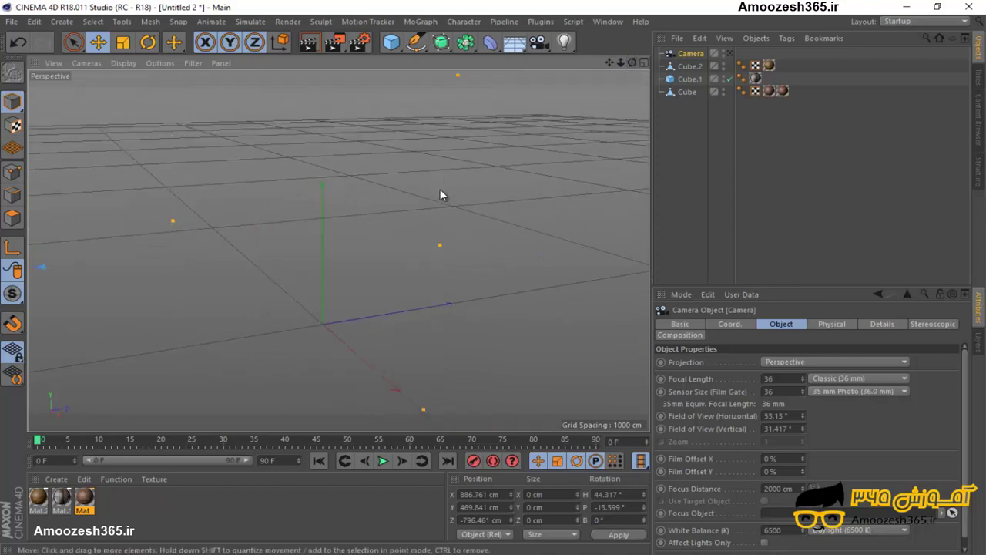
pyautogui.scroll(-2, 437, 199)
pyautogui.scroll(-2, 437, 198)
pyautogui.scroll(-2, 437, 199)
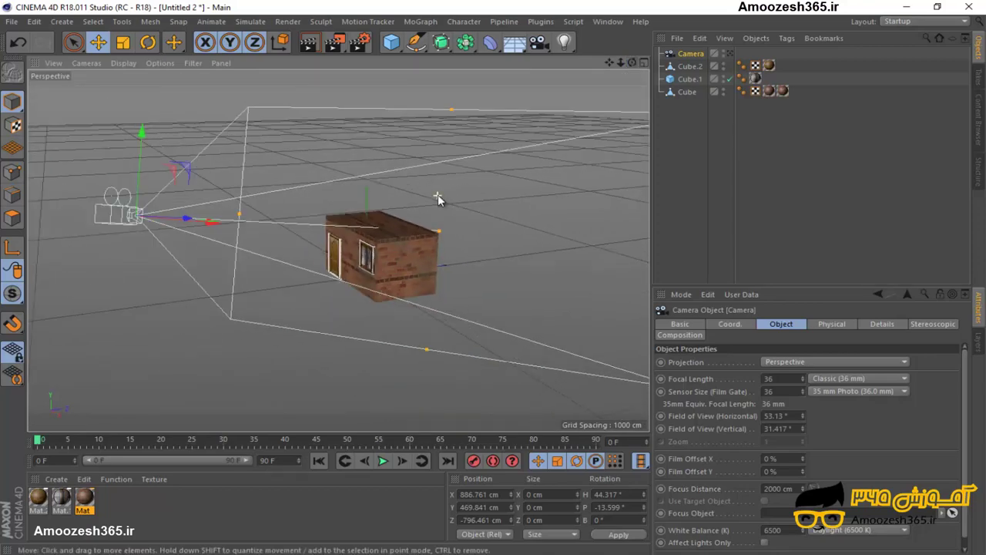
pyautogui.scroll(-1, 437, 200)
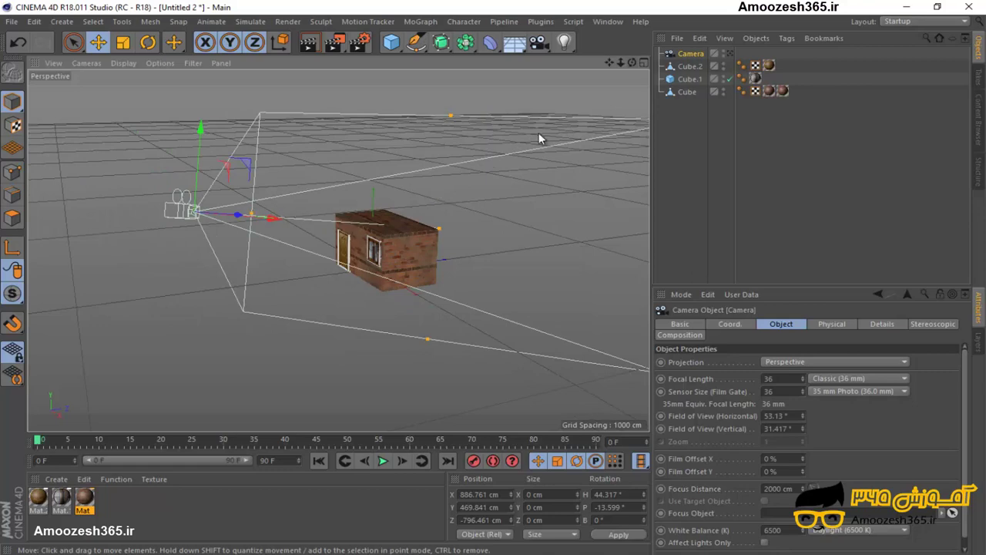
pyautogui.scroll(-1, 550, 153)
pyautogui.scroll(-1, 506, 154)
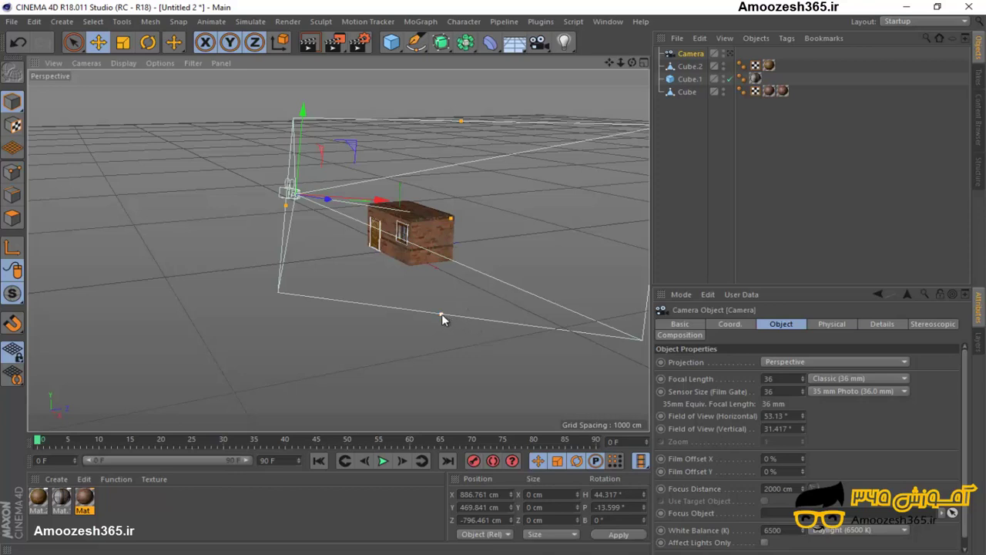
# Raise the camera to 80.525 mm and move it to X 1421, Y 721, Z -1464 cm.
pyautogui.moveTo(441, 315); pyautogui.dragTo(434, 277)
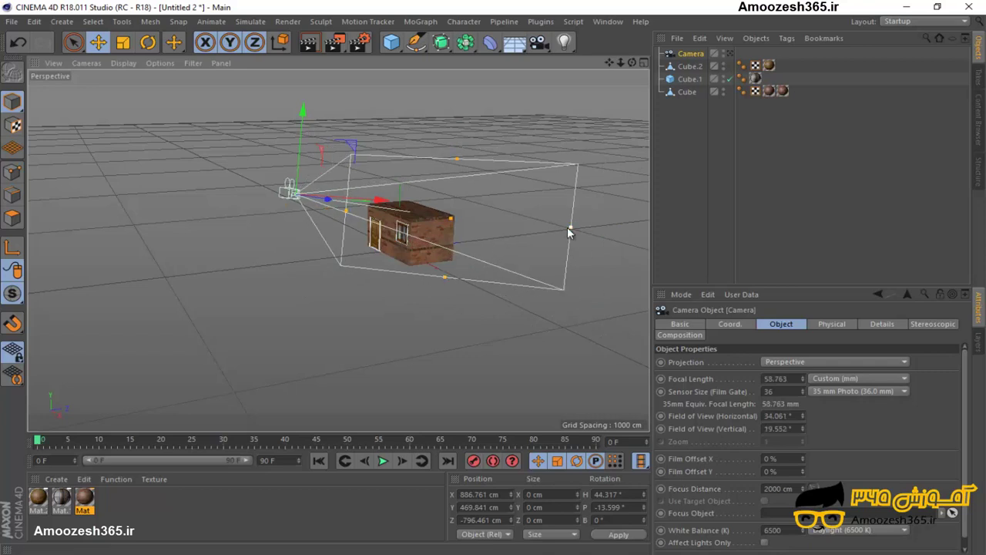
pyautogui.moveTo(569, 227); pyautogui.dragTo(537, 226)
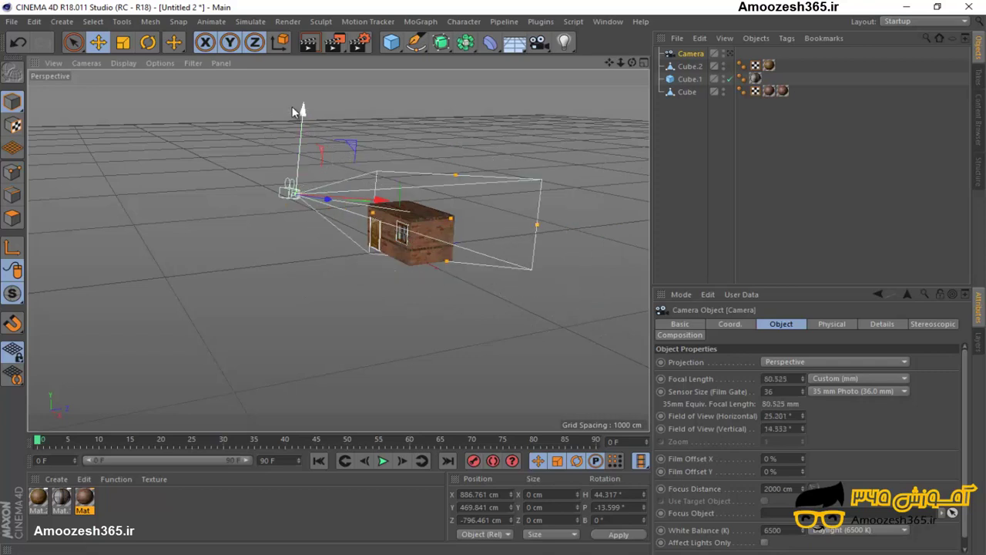
pyautogui.moveTo(301, 106); pyautogui.dragTo(302, 94)
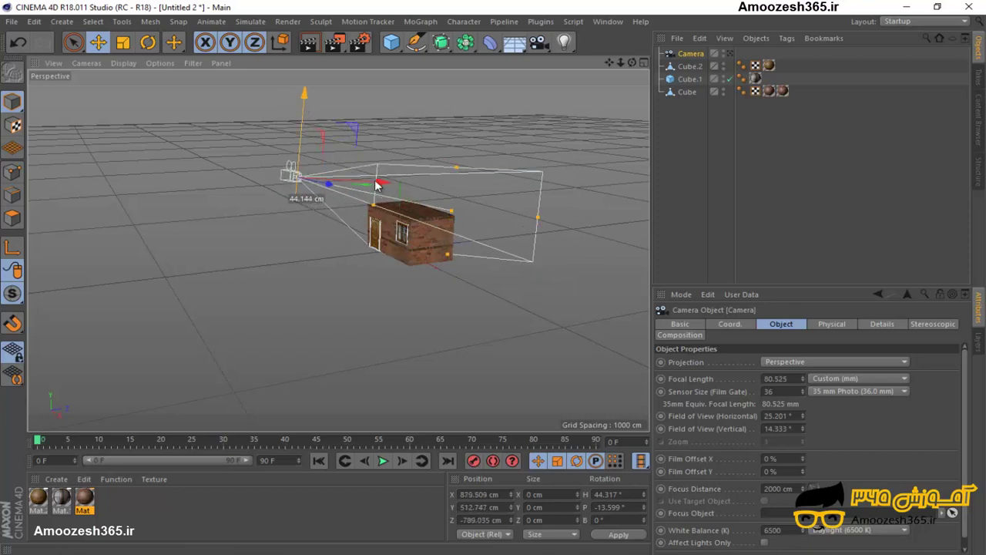
pyautogui.moveTo(372, 187); pyautogui.dragTo(287, 188)
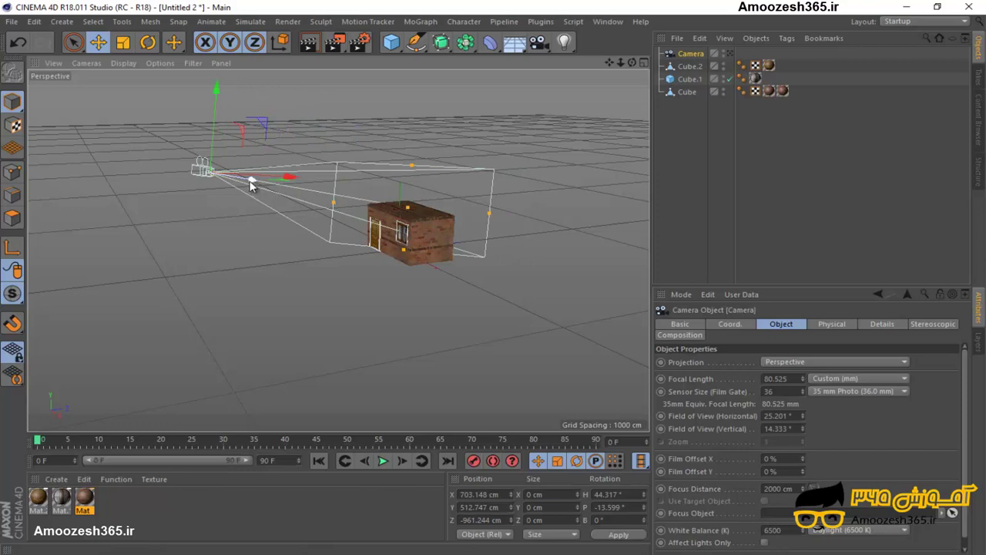
pyautogui.moveTo(234, 183); pyautogui.dragTo(198, 181)
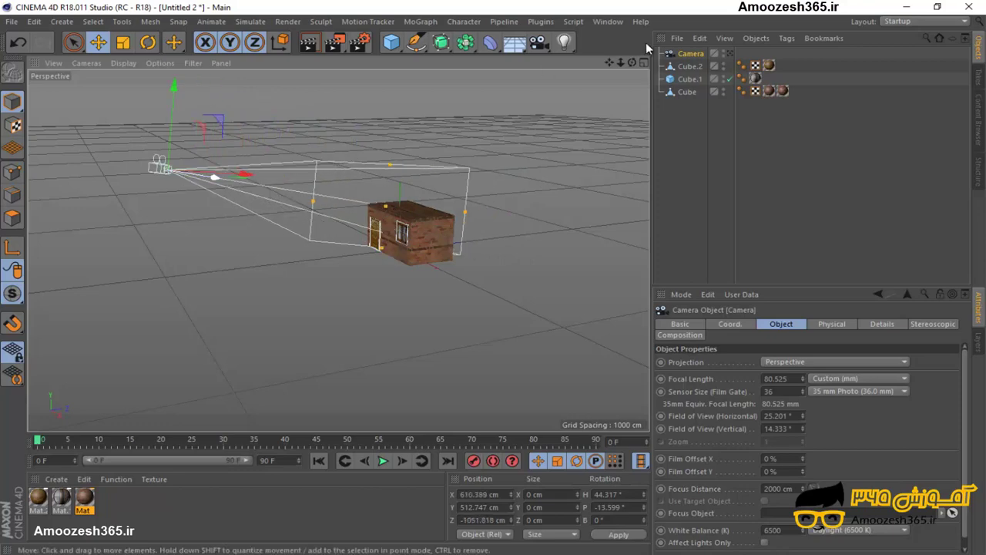
pyautogui.keyDown('alt'); pyautogui.moveTo(492, 280); pyautogui.dragTo(495, 279); pyautogui.keyUp('alt')
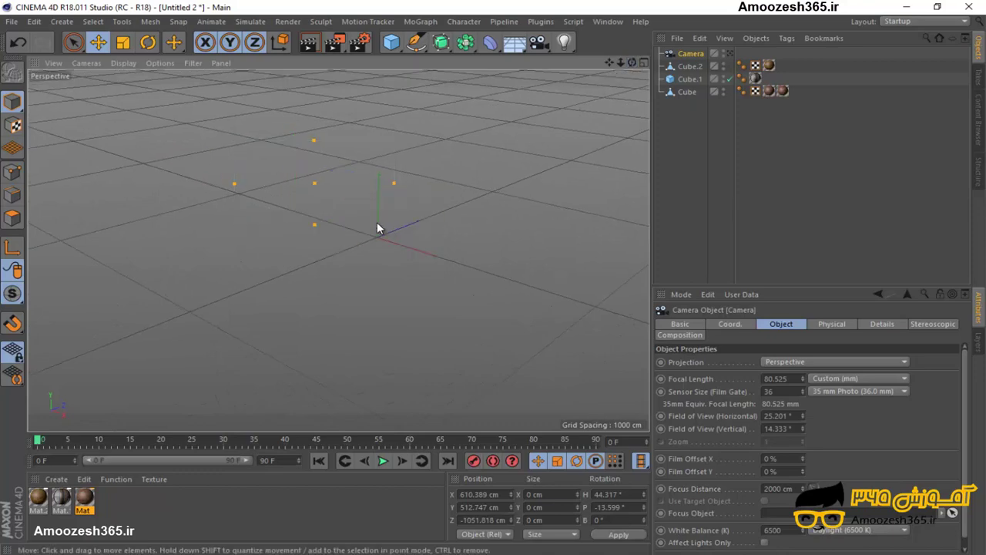
pyautogui.moveTo(381, 231); pyautogui.dragTo(521, 225)
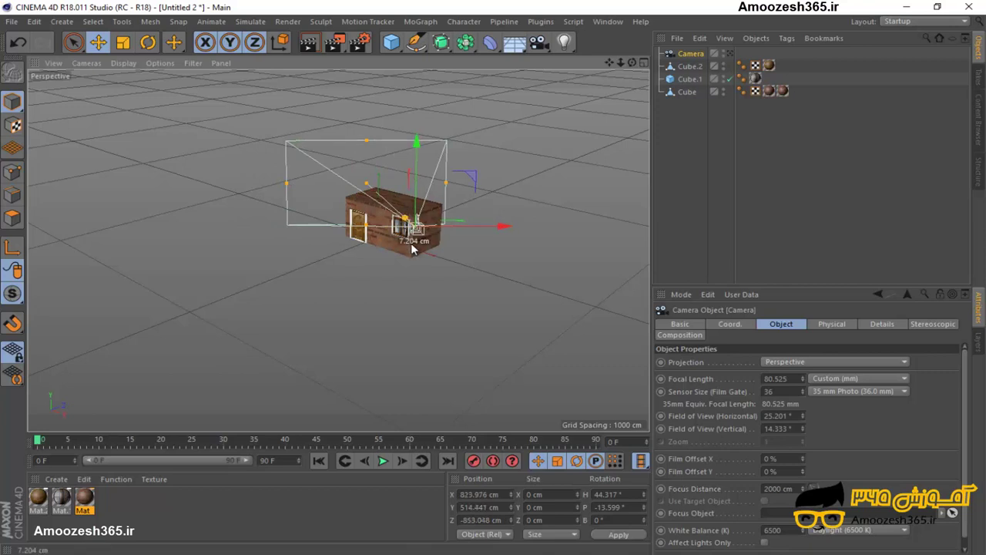
pyautogui.moveTo(407, 224); pyautogui.dragTo(446, 367)
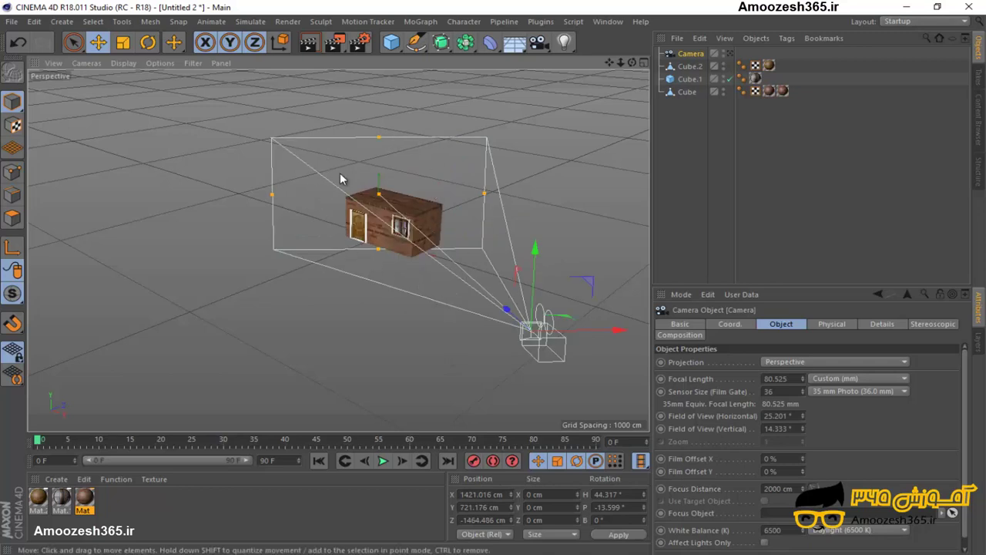
# Rotate the camera to H 39.241°, P -19.008° so it tilts down onto the house.
pyautogui.click(148, 43)
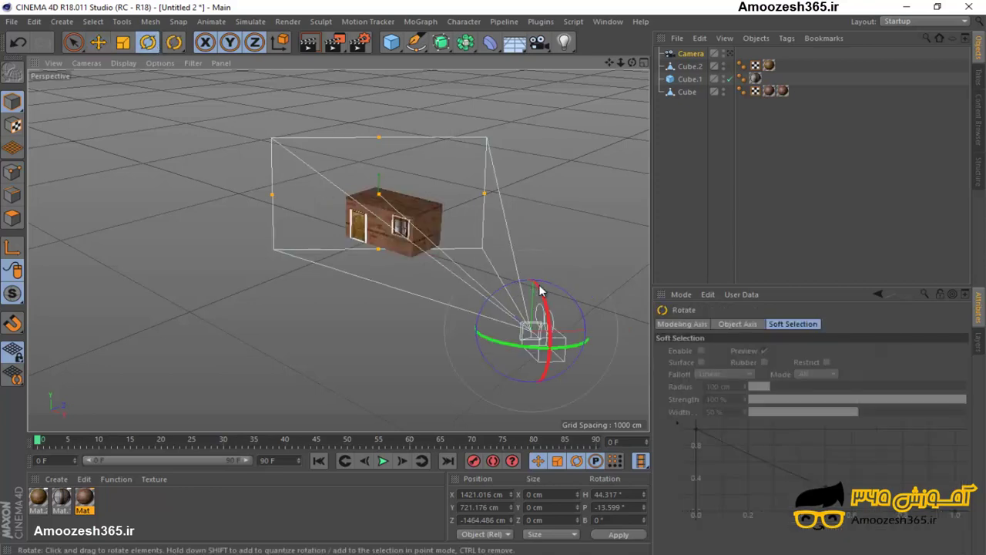
pyautogui.moveTo(539, 290)
pyautogui.mouseDown()
pyautogui.moveTo(548, 302)
pyautogui.moveTo(541, 268)
pyautogui.mouseUp()
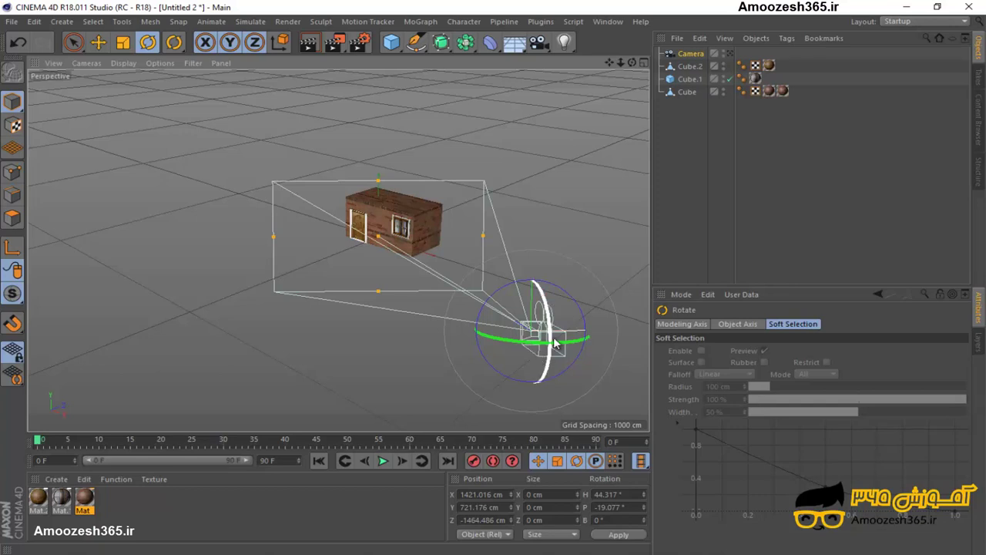
pyautogui.moveTo(563, 343); pyautogui.dragTo(570, 339)
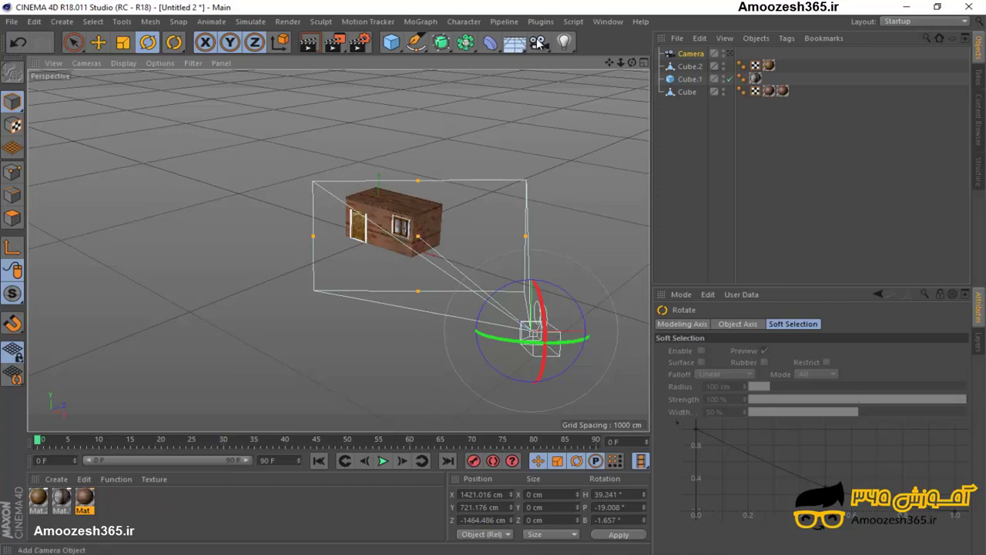
# Add Camera.1 at 36 mm and tilt its pitch down to about -19.9°.
pyautogui.click(538, 42)
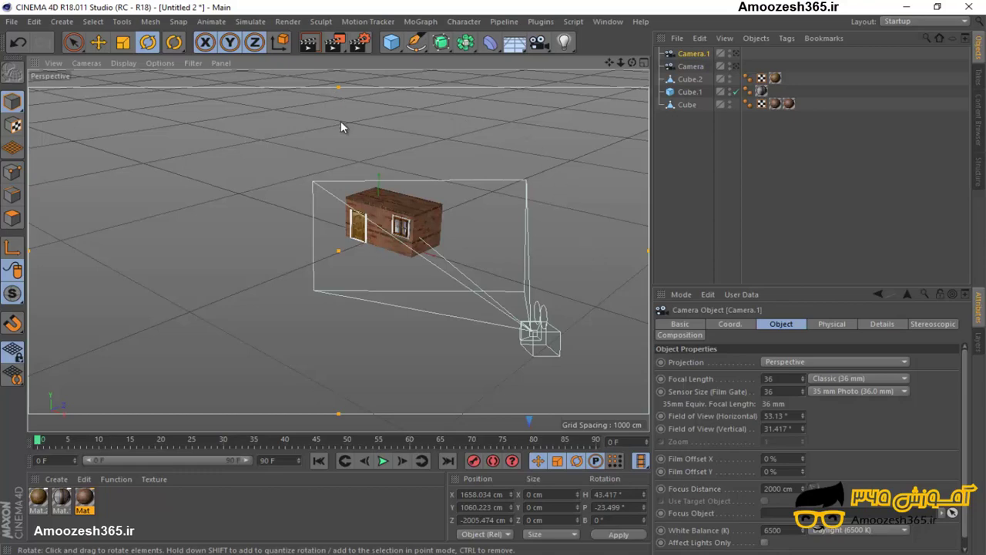
pyautogui.scroll(-3, 351, 177)
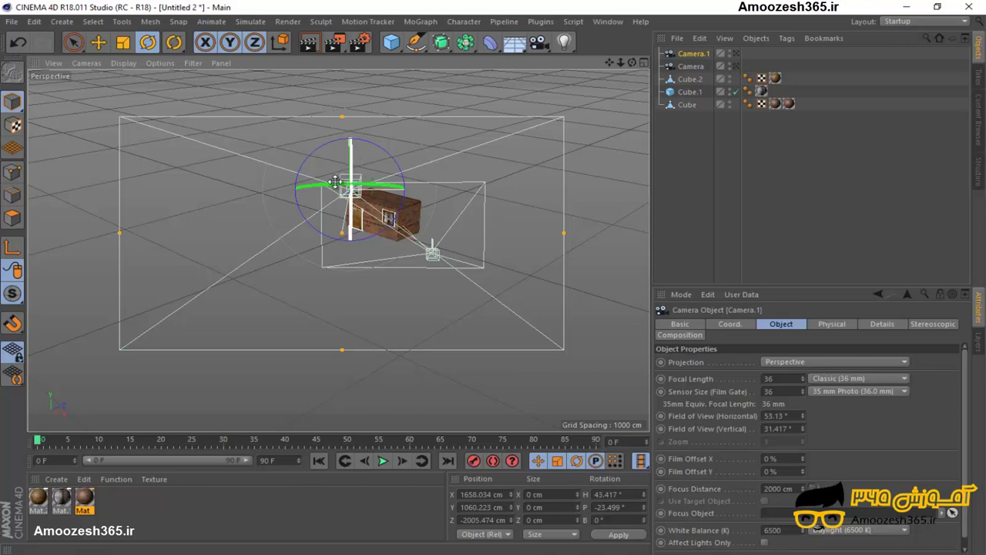
pyautogui.moveTo(335, 182); pyautogui.dragTo(311, 188)
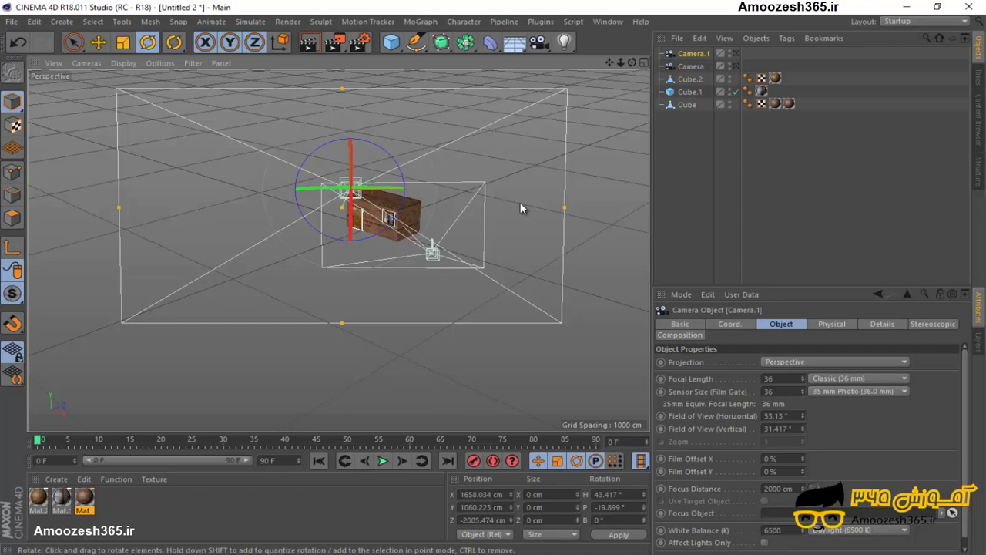
# Move Camera.1 to X 277.955, Y 1482.983, Z -2496.575 cm, closer to the house.
pyautogui.click(98, 42)
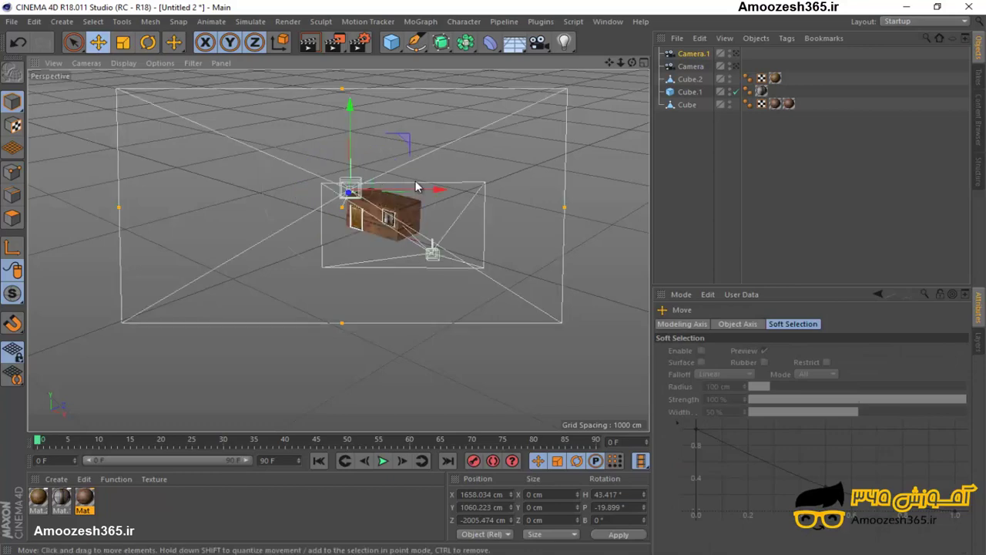
pyautogui.moveTo(364, 194); pyautogui.dragTo(202, 192)
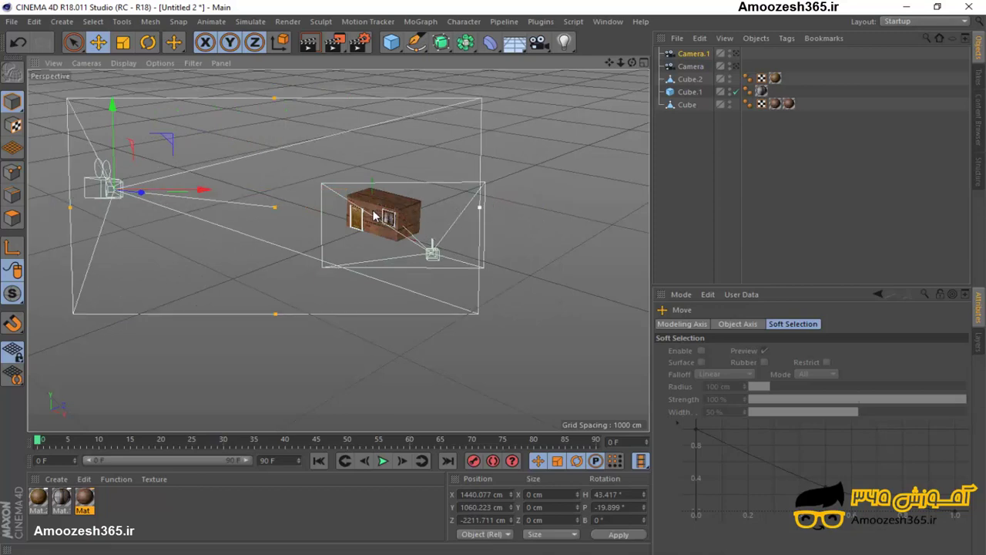
pyautogui.moveTo(349, 215)
pyautogui.mouseDown()
pyautogui.moveTo(340, 214)
pyautogui.moveTo(357, 218)
pyautogui.mouseUp()
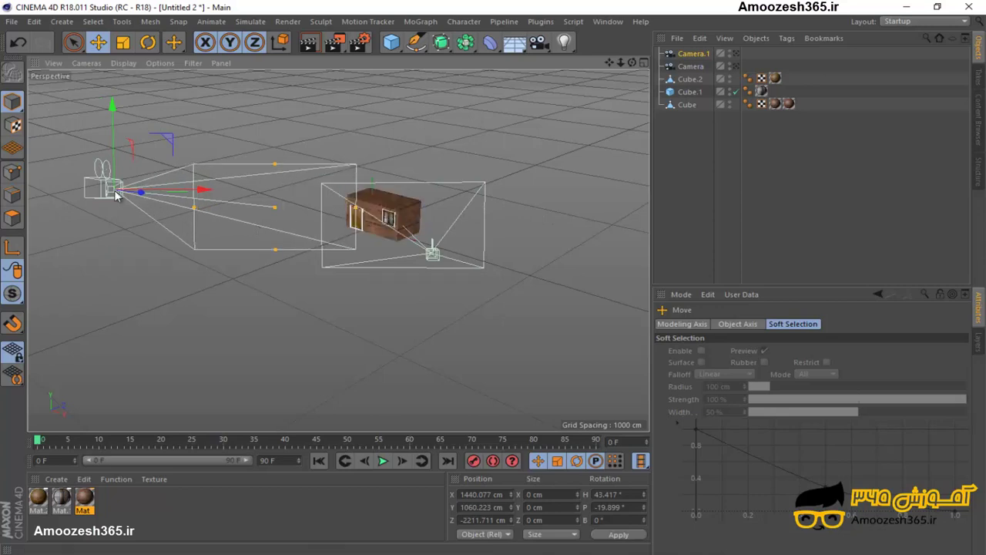
pyautogui.moveTo(113, 108); pyautogui.dragTo(112, 103)
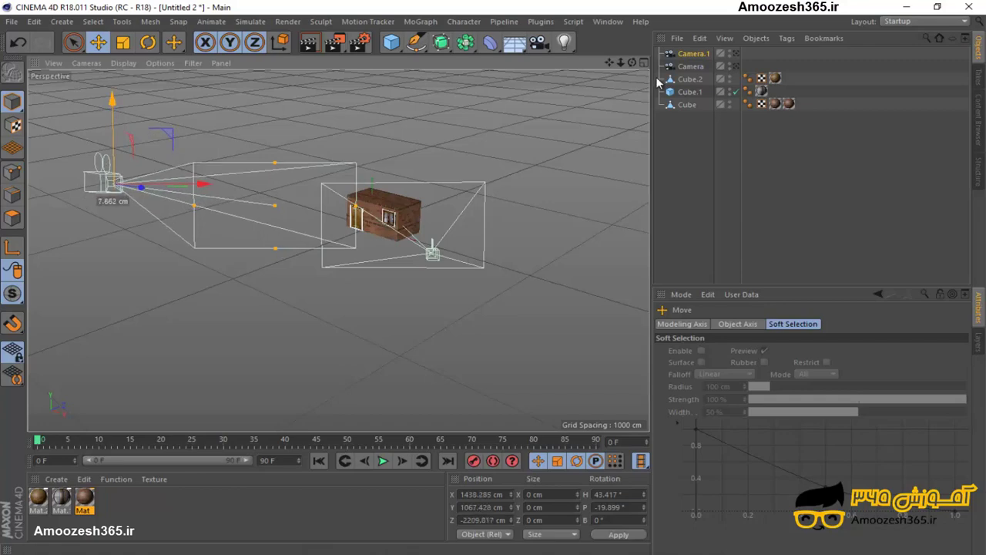
pyautogui.moveTo(632, 61)
pyautogui.mouseDown()
pyautogui.moveTo(492, 278)
pyautogui.moveTo(512, 278)
pyautogui.moveTo(493, 279)
pyautogui.moveTo(590, 153)
pyautogui.mouseUp()
pyautogui.moveTo(531, 237)
pyautogui.mouseDown()
pyautogui.moveTo(557, 286)
pyautogui.moveTo(635, 350)
pyautogui.mouseUp()
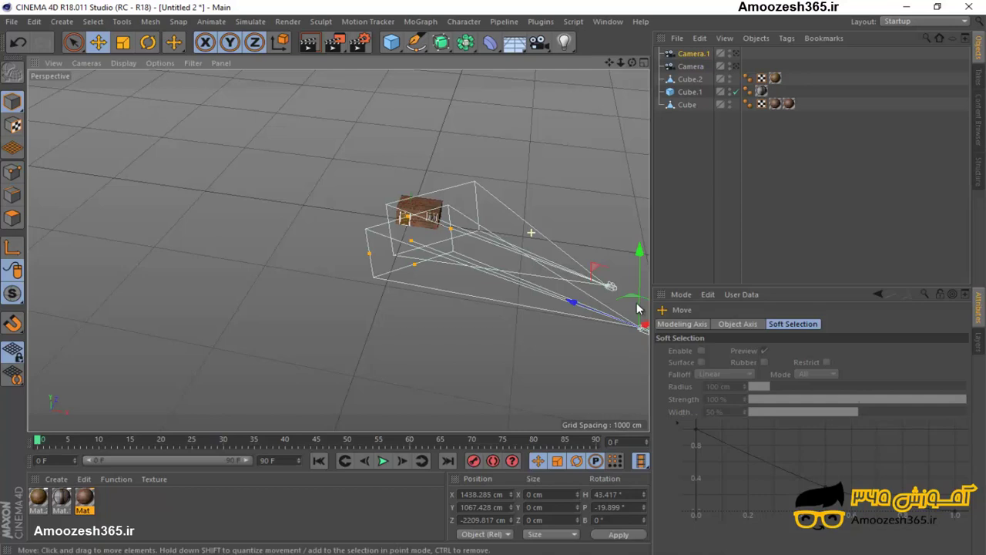
pyautogui.moveTo(567, 307); pyautogui.dragTo(602, 315)
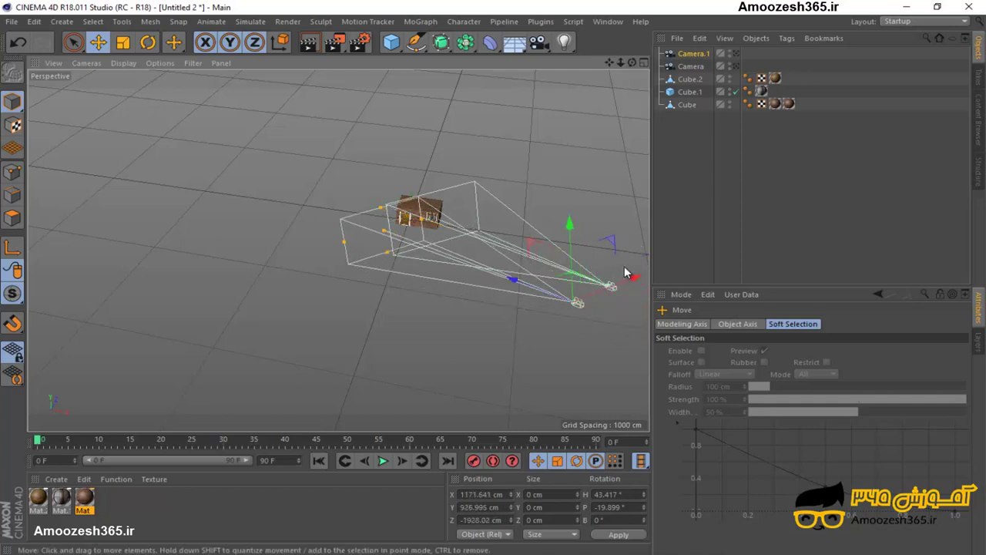
pyautogui.moveTo(577, 289)
pyautogui.mouseDown()
pyautogui.moveTo(427, 310)
pyautogui.moveTo(336, 193)
pyautogui.moveTo(314, 183)
pyautogui.moveTo(295, 201)
pyautogui.moveTo(279, 198)
pyautogui.mouseUp()
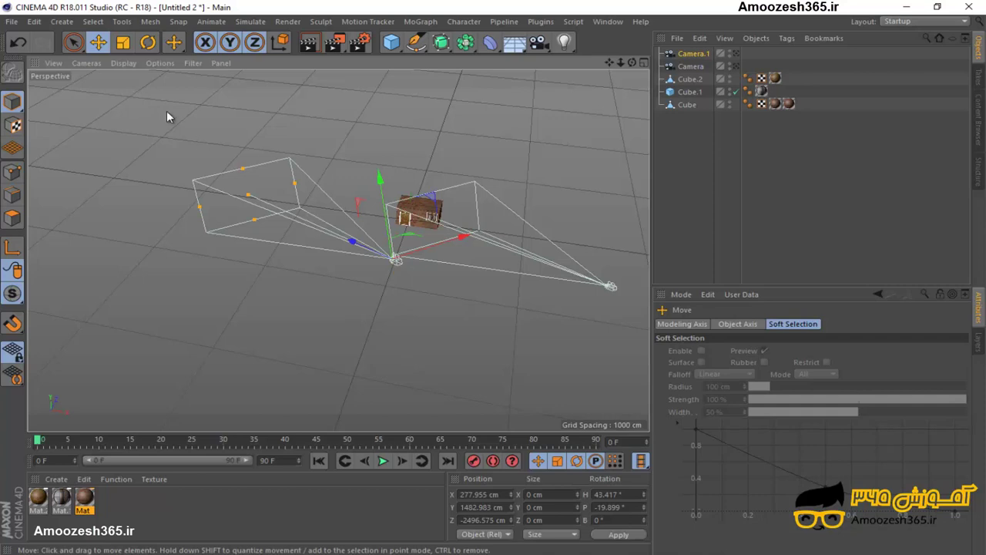
# Rotate Camera.1 to H -26.662°, P -23.163°, B -4.343° to aim at the house.
pyautogui.press('r')
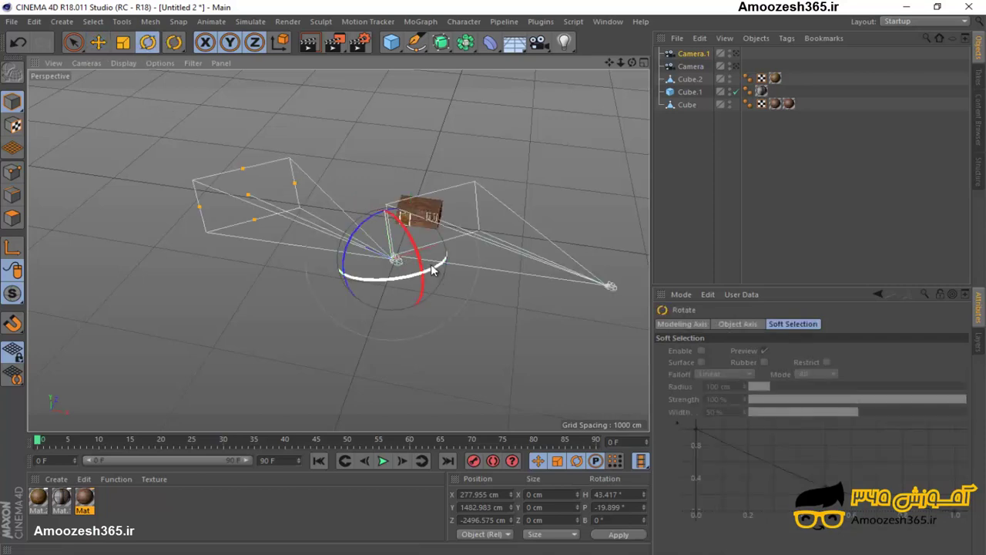
pyautogui.moveTo(431, 265)
pyautogui.mouseDown()
pyautogui.moveTo(392, 265)
pyautogui.moveTo(440, 285)
pyautogui.moveTo(441, 276)
pyautogui.mouseUp()
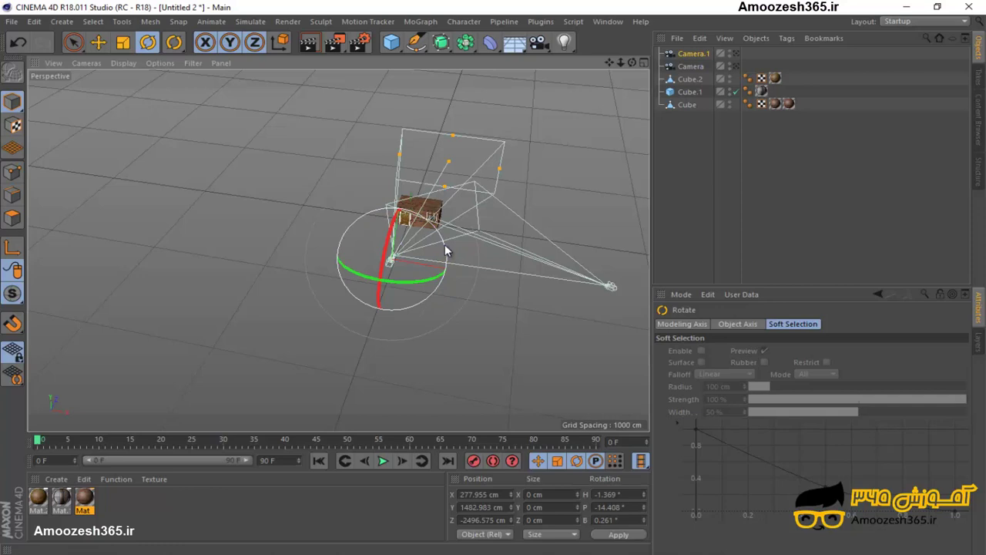
pyautogui.moveTo(393, 220); pyautogui.dragTo(407, 201)
pyautogui.moveTo(395, 272)
pyautogui.mouseDown()
pyautogui.moveTo(437, 287)
pyautogui.moveTo(440, 259)
pyautogui.mouseUp()
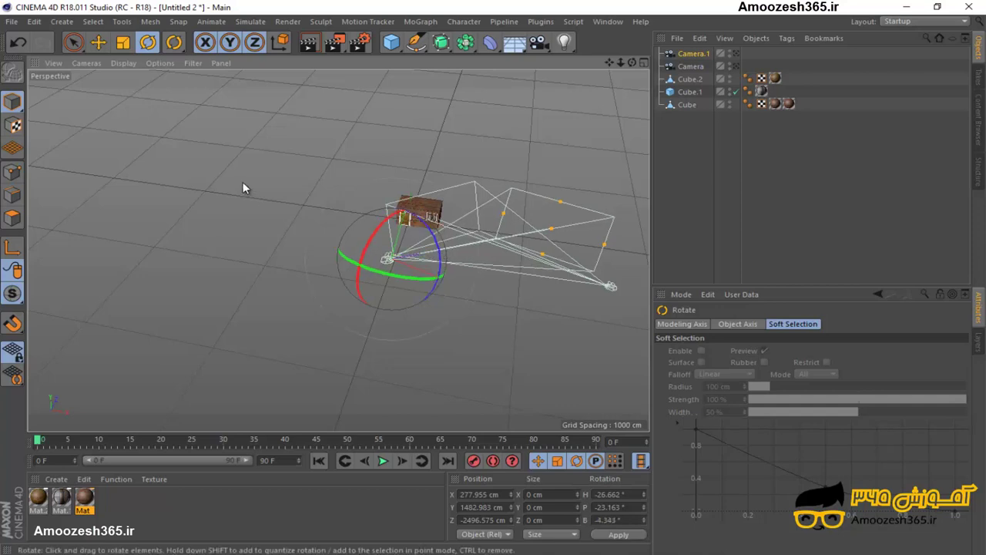
# Slide Camera.1 to X -560.939, Y 1687.168, Z -2718.945 cm and reshape its frustum.
pyautogui.click(98, 44)
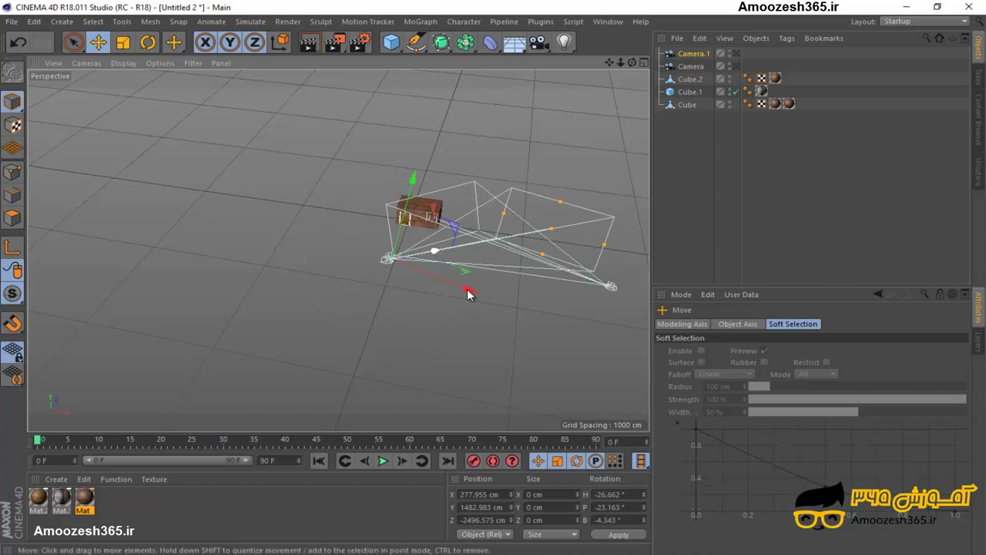
pyautogui.moveTo(469, 293); pyautogui.dragTo(450, 288)
pyautogui.moveTo(388, 278); pyautogui.dragTo(359, 268)
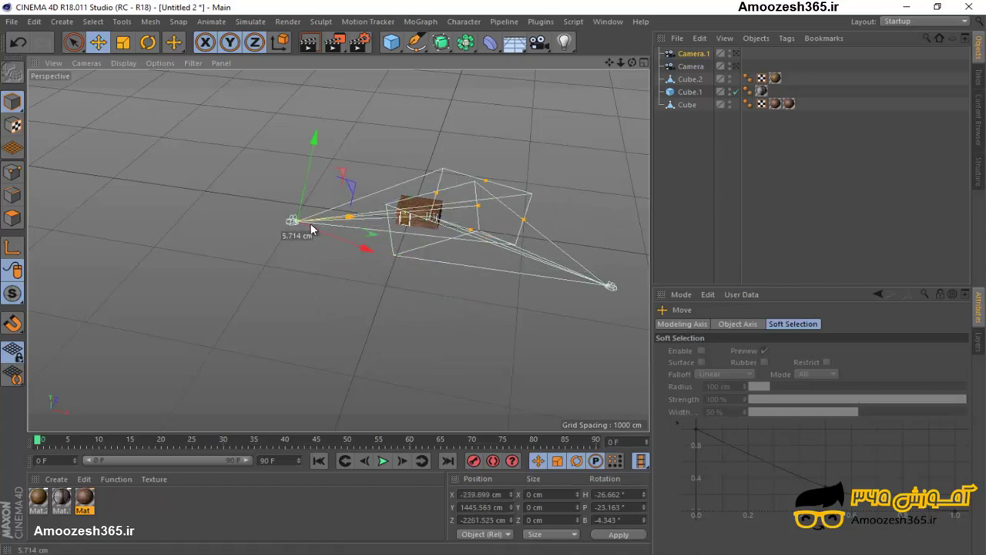
pyautogui.moveTo(315, 227); pyautogui.dragTo(260, 233)
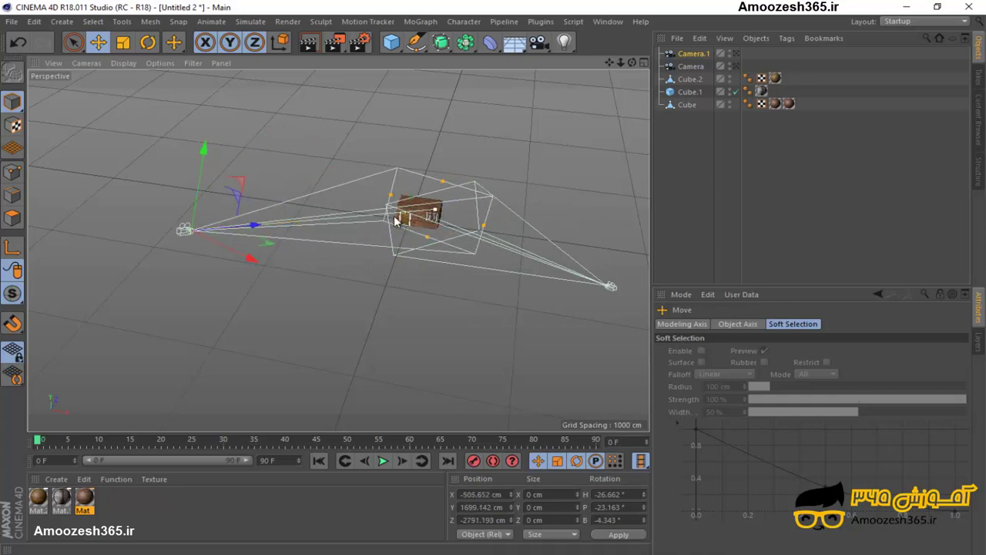
pyautogui.moveTo(395, 221); pyautogui.dragTo(359, 224)
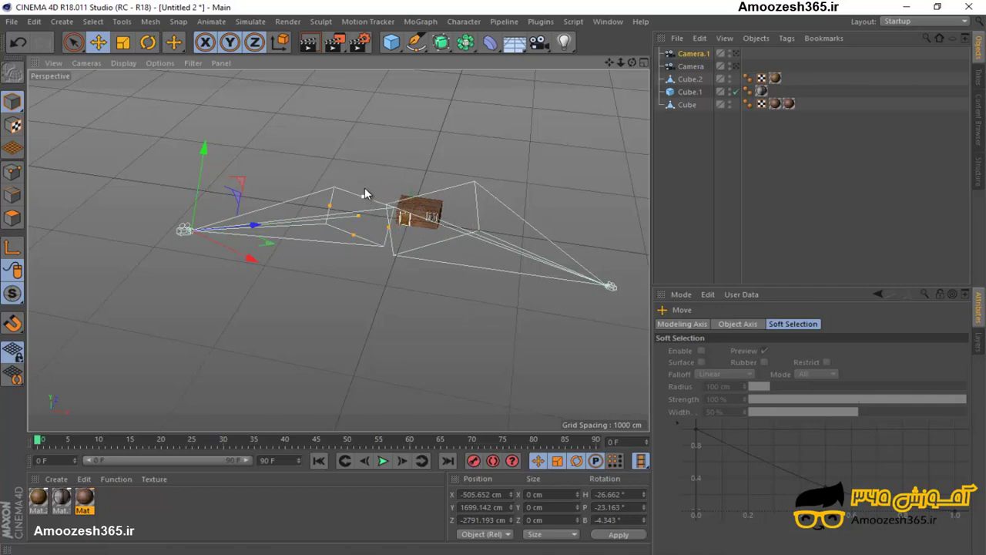
pyautogui.moveTo(364, 188); pyautogui.dragTo(368, 189)
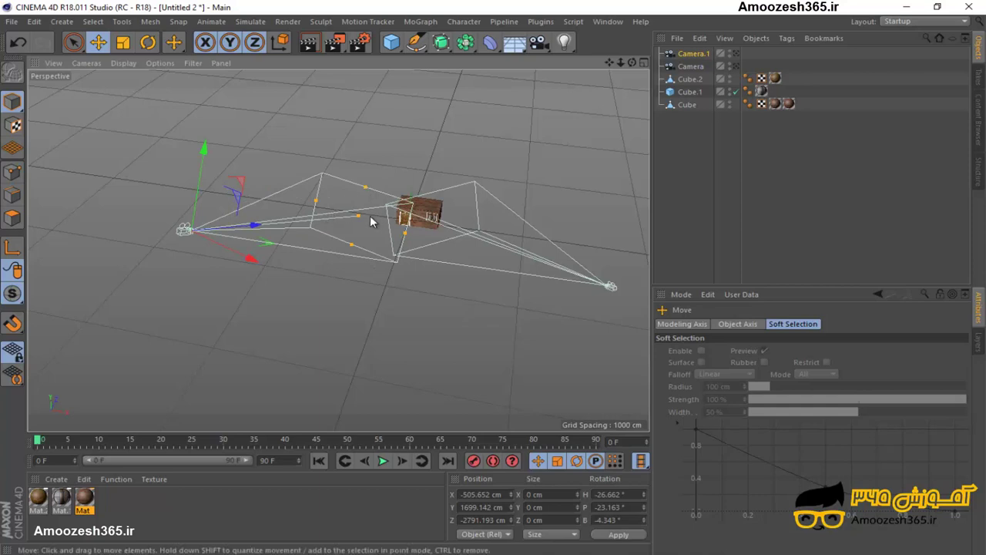
pyautogui.moveTo(351, 221); pyautogui.dragTo(350, 221)
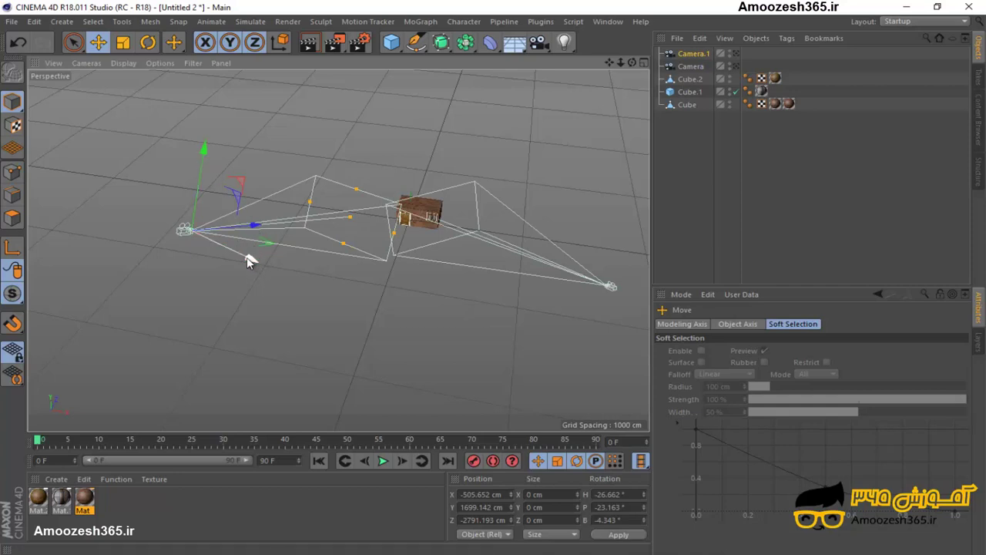
pyautogui.moveTo(247, 261); pyautogui.dragTo(224, 248)
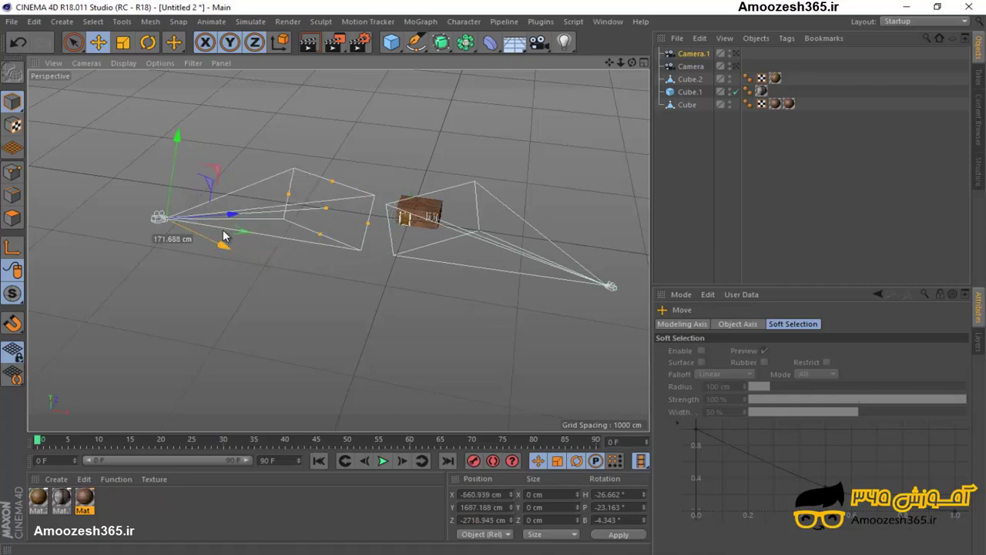
# Raise Camera.1, widen its frustum and move it to X -996.493, Y 1824, Z -1797.892 cm.
pyautogui.click(148, 43)
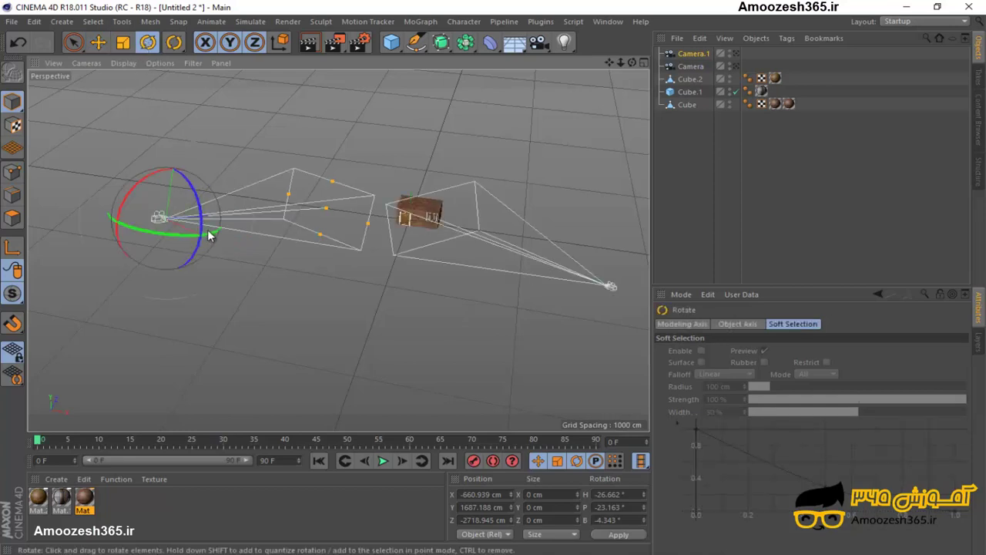
pyautogui.moveTo(164, 231); pyautogui.dragTo(152, 236)
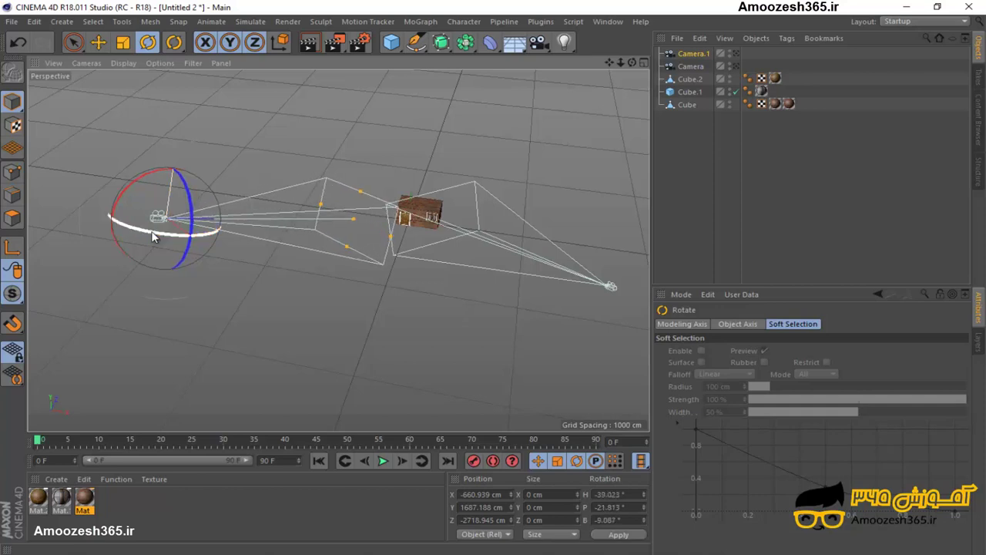
pyautogui.click(92, 43)
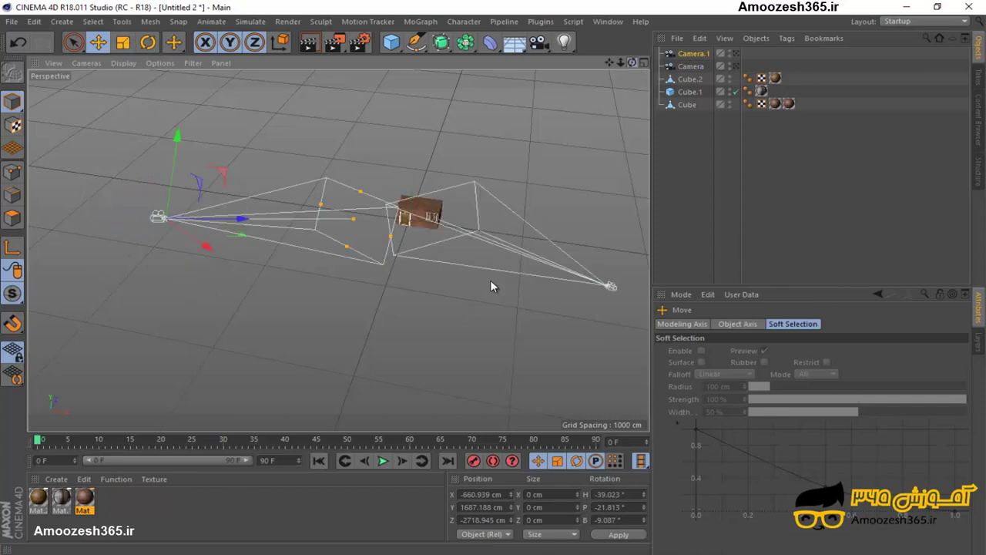
pyautogui.keyDown('alt'); pyautogui.moveTo(491, 285); pyautogui.dragTo(495, 284); pyautogui.keyUp('alt')
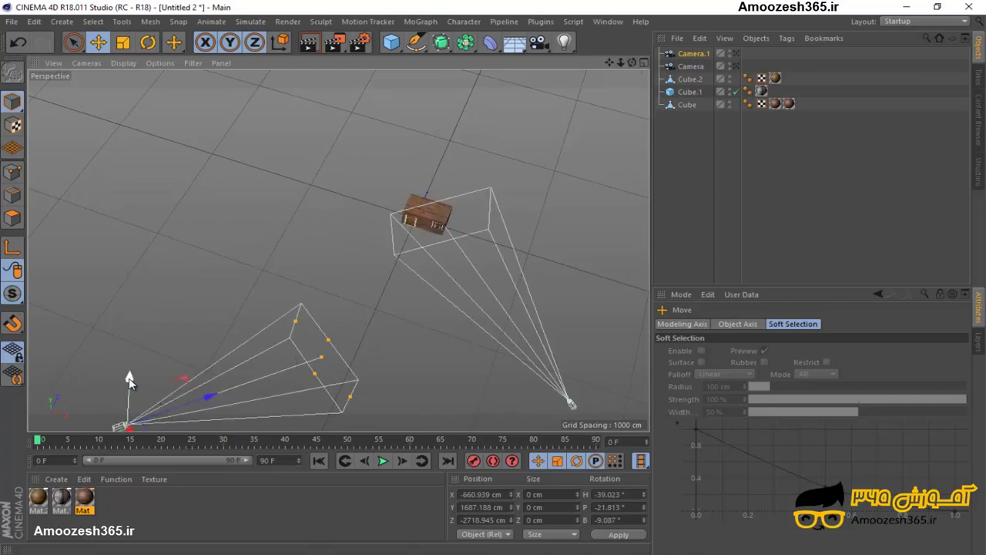
pyautogui.moveTo(130, 379); pyautogui.dragTo(141, 427)
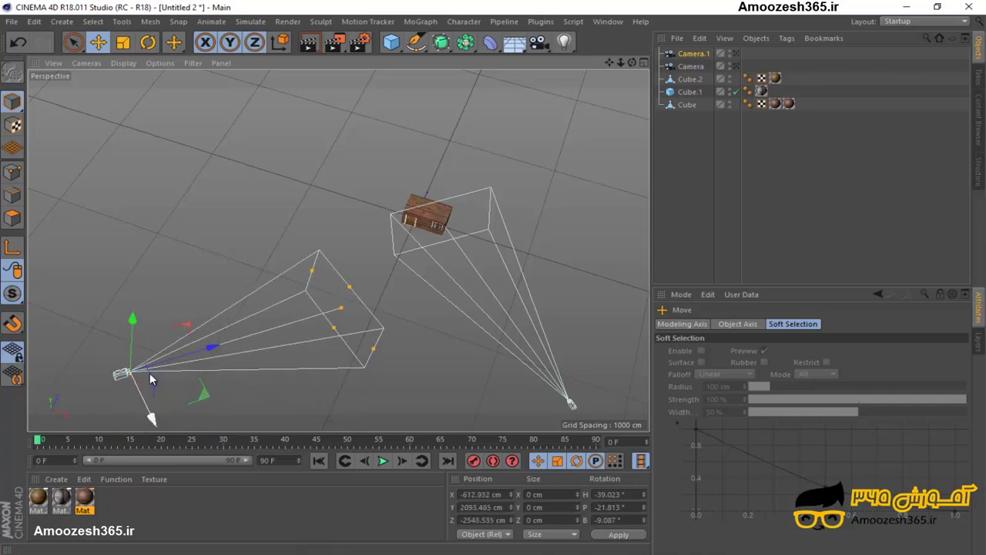
pyautogui.moveTo(151, 378)
pyautogui.mouseDown()
pyautogui.moveTo(150, 254)
pyautogui.moveTo(291, 239)
pyautogui.moveTo(258, 243)
pyautogui.mouseUp()
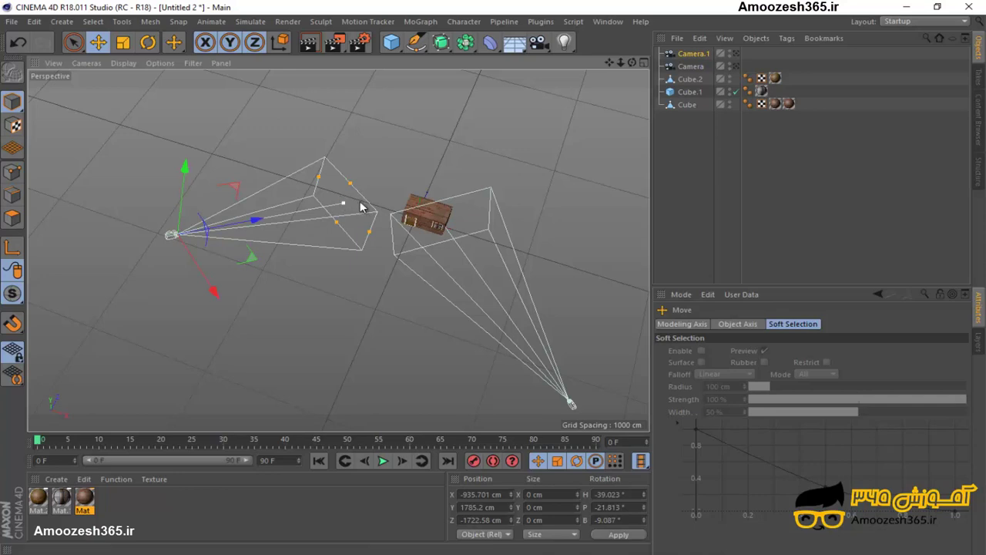
pyautogui.moveTo(342, 203)
pyautogui.mouseDown()
pyautogui.moveTo(360, 202)
pyautogui.moveTo(352, 205)
pyautogui.mouseUp()
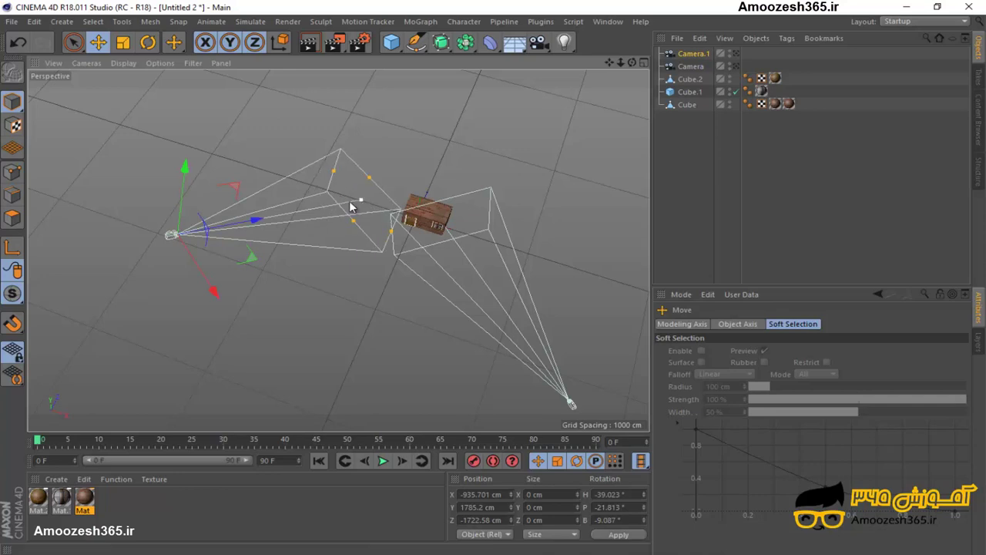
pyautogui.moveTo(256, 221); pyautogui.dragTo(240, 228)
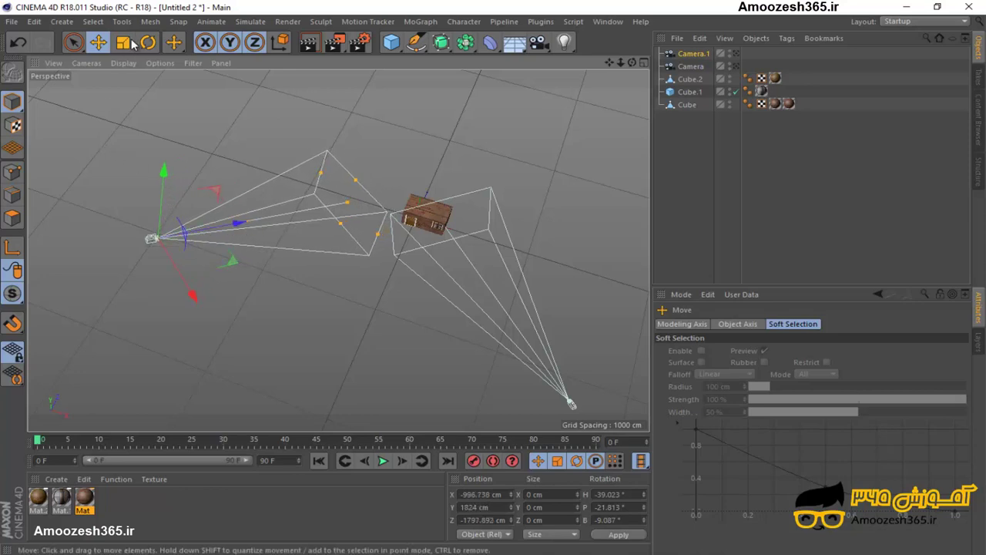
# Fine-tune Camera.1's heading to H -40.251° with pitch -21.626°.
pyautogui.press('r')
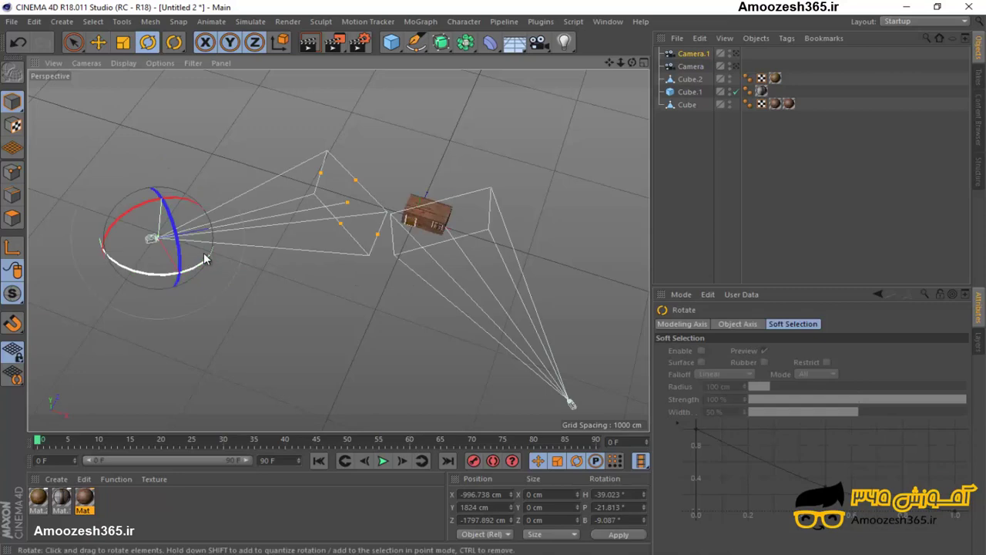
pyautogui.moveTo(204, 265); pyautogui.dragTo(198, 267)
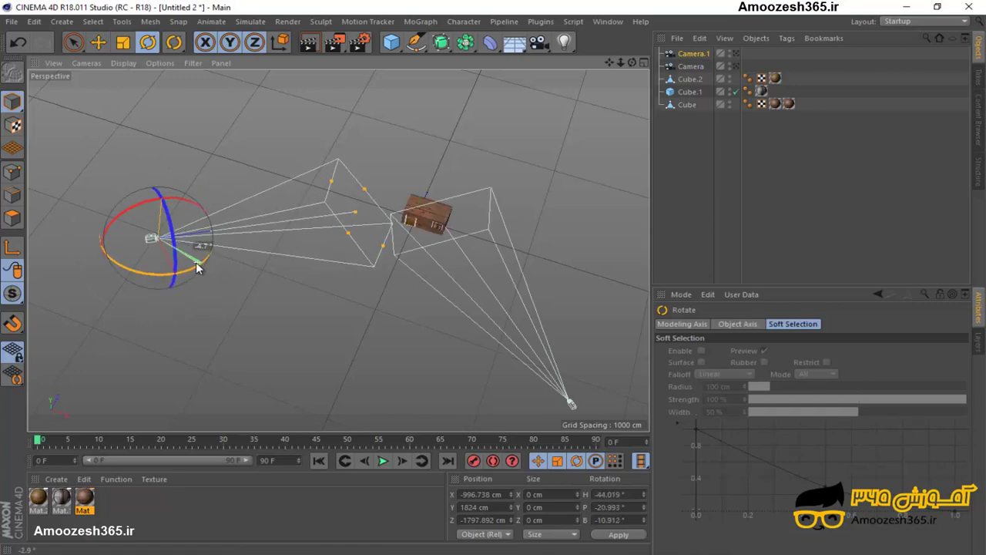
pyautogui.moveTo(198, 267); pyautogui.dragTo(195, 265)
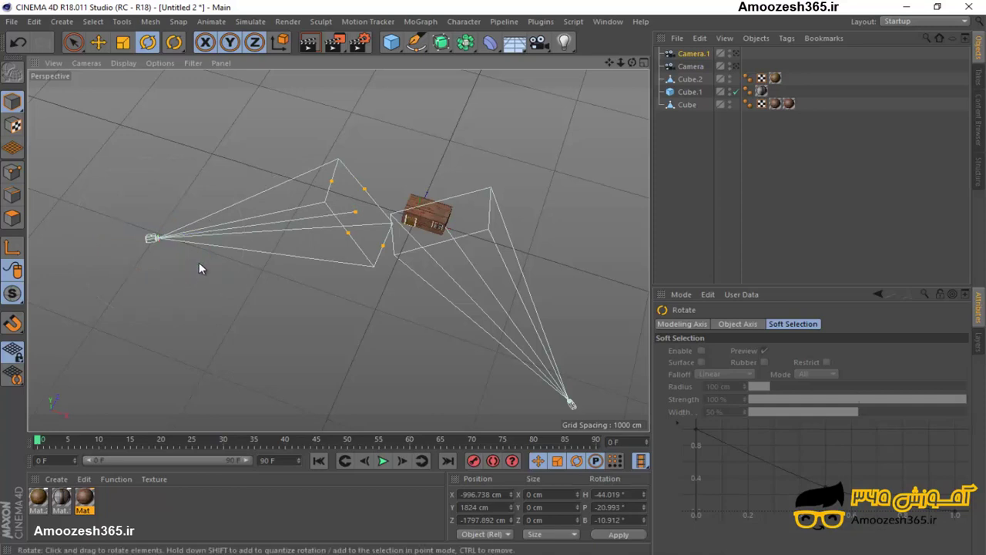
pyautogui.click(190, 264)
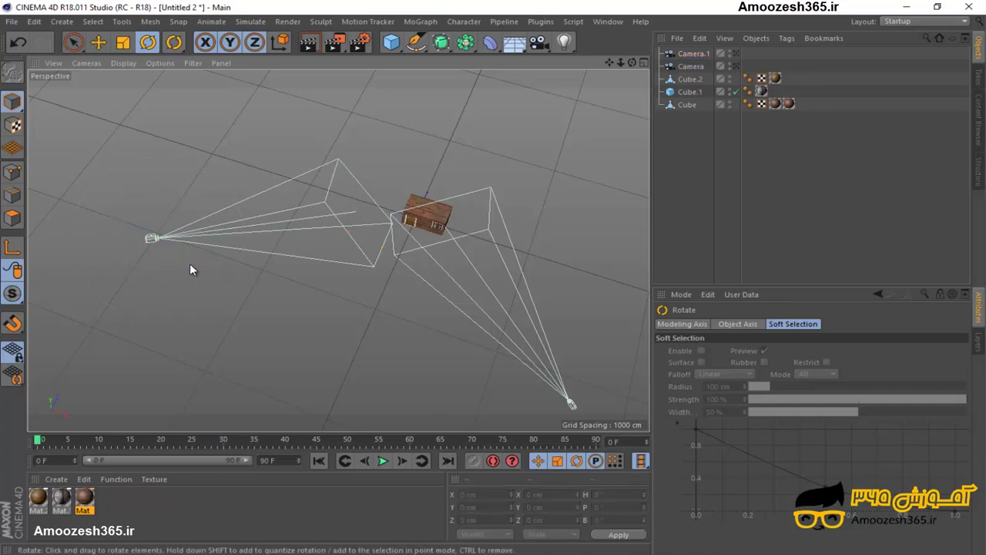
pyautogui.click(157, 241)
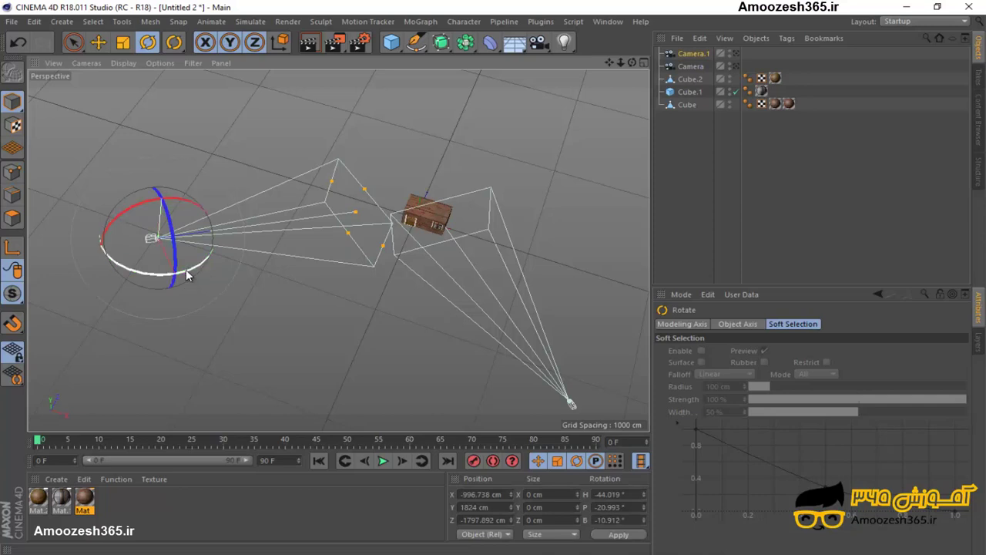
pyautogui.moveTo(187, 275); pyautogui.dragTo(192, 275)
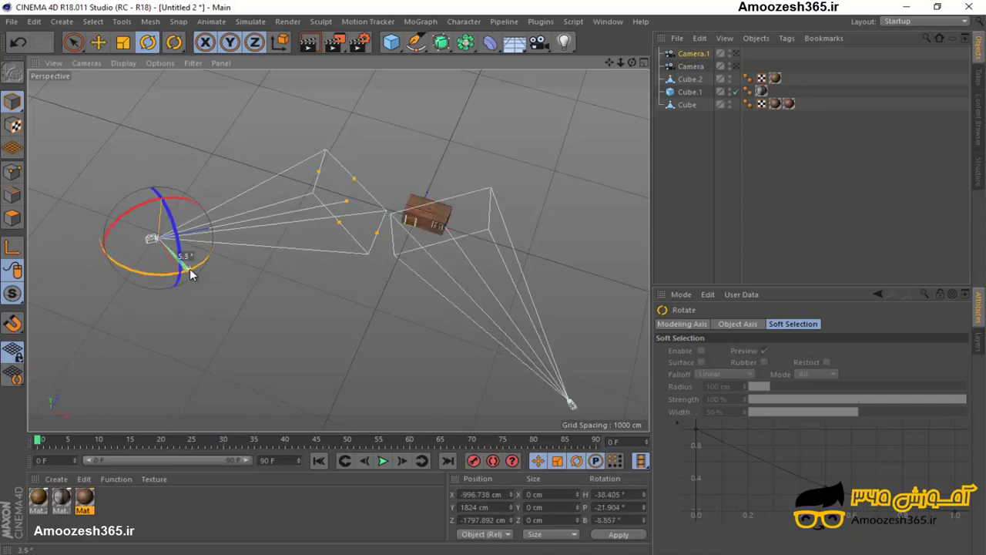
pyautogui.moveTo(190, 275); pyautogui.dragTo(190, 275)
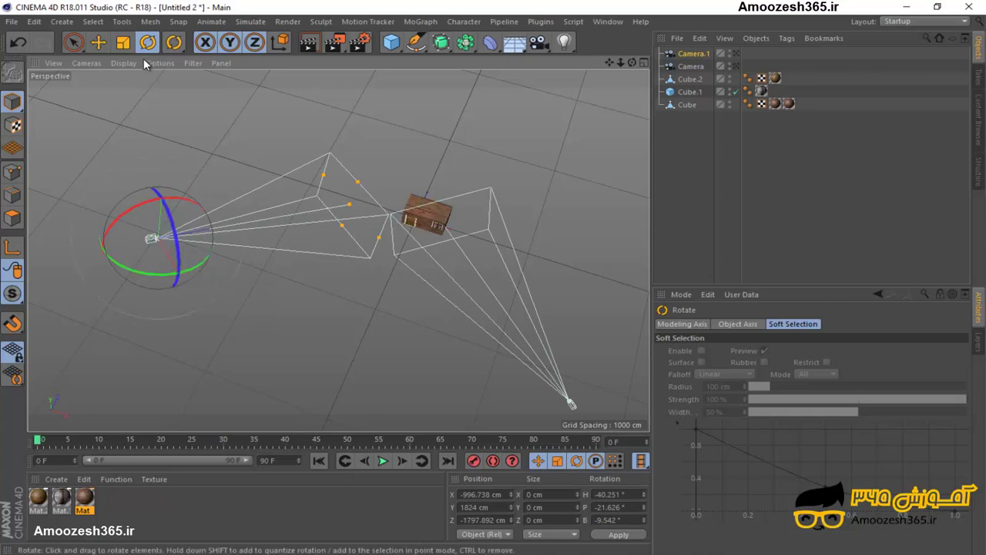
pyautogui.click(97, 43)
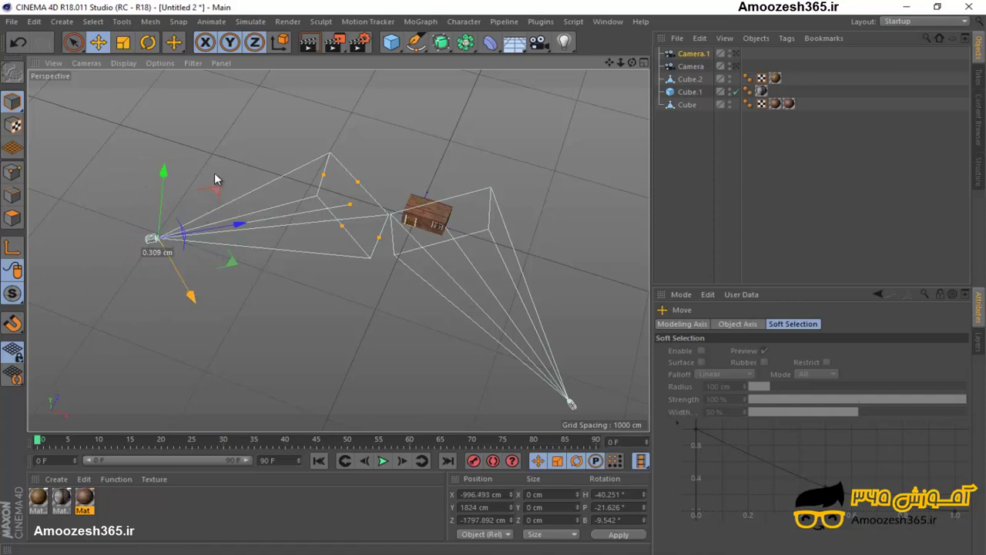
# Duplicate the camera as Camera.2 and raise it high above the brick house.
pyautogui.moveTo(214, 173)
pyautogui.keyDown('ctrl'); pyautogui.mouseDown()
pyautogui.moveTo(193, 215)
pyautogui.moveTo(241, 137)
pyautogui.moveTo(258, 142)
pyautogui.mouseUp(); pyautogui.keyUp('ctrl')
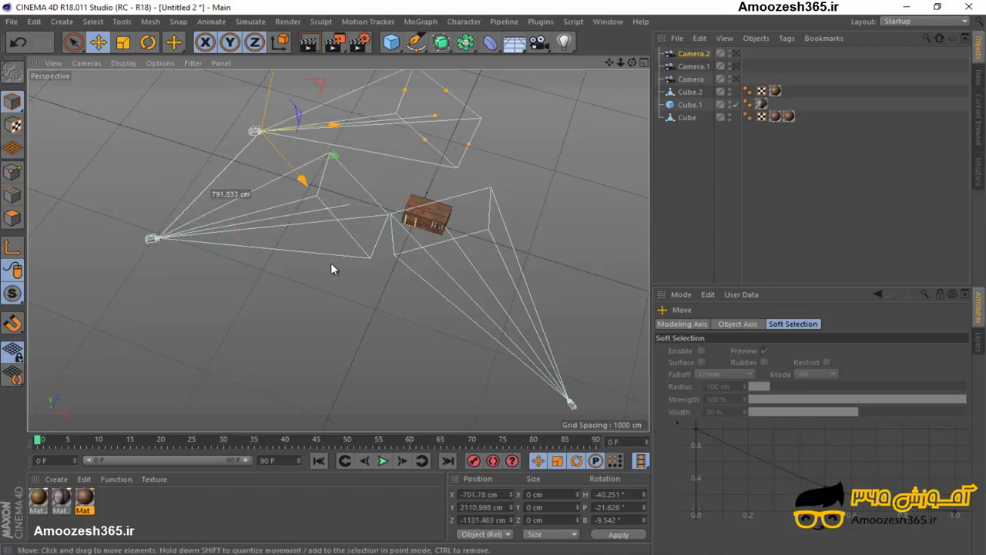
pyautogui.scroll(1, 331, 263)
pyautogui.scroll(3, 378, 277)
pyautogui.scroll(-3, 377, 280)
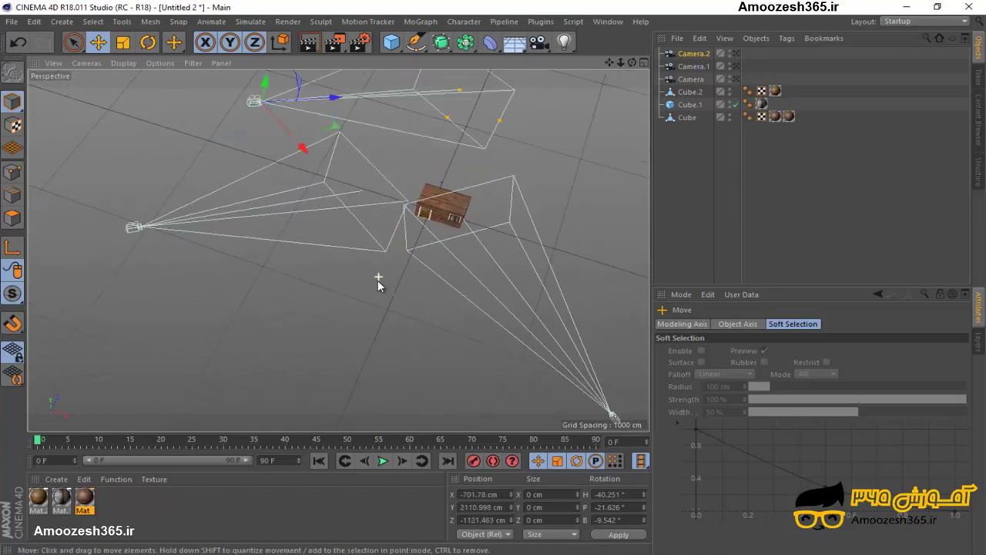
pyautogui.scroll(-1, 379, 284)
pyautogui.scroll(-1, 378, 283)
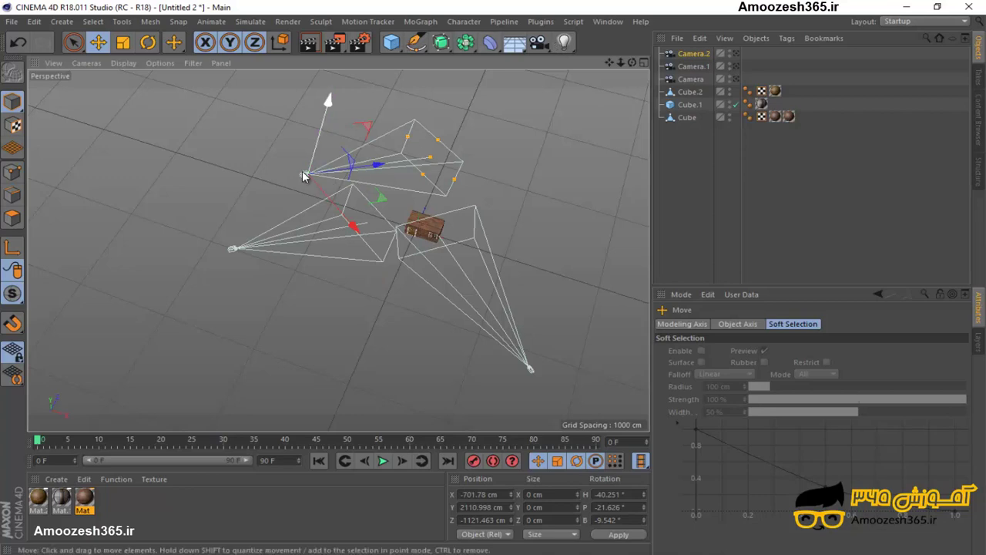
pyautogui.moveTo(308, 172)
pyautogui.mouseDown()
pyautogui.moveTo(366, 139)
pyautogui.moveTo(378, 77)
pyautogui.mouseUp()
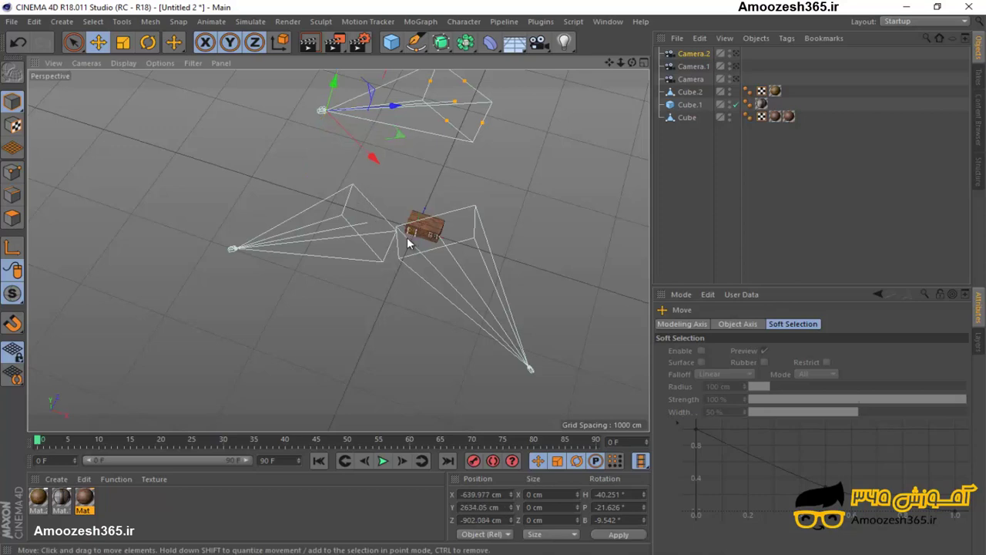
pyautogui.scroll(2, 409, 243)
pyautogui.scroll(-1, 409, 244)
pyautogui.scroll(-1, 409, 244)
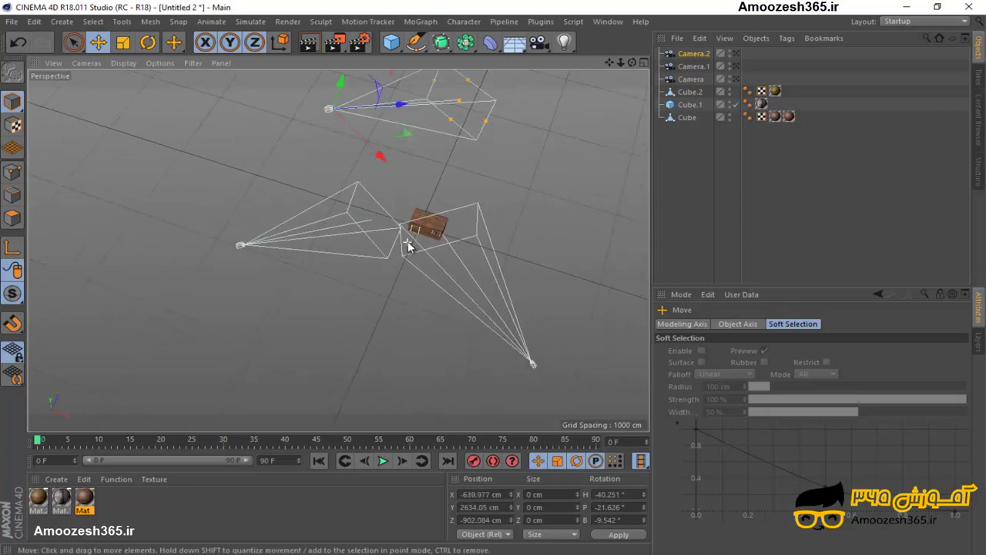
pyautogui.scroll(-1, 407, 245)
pyautogui.scroll(-1, 407, 244)
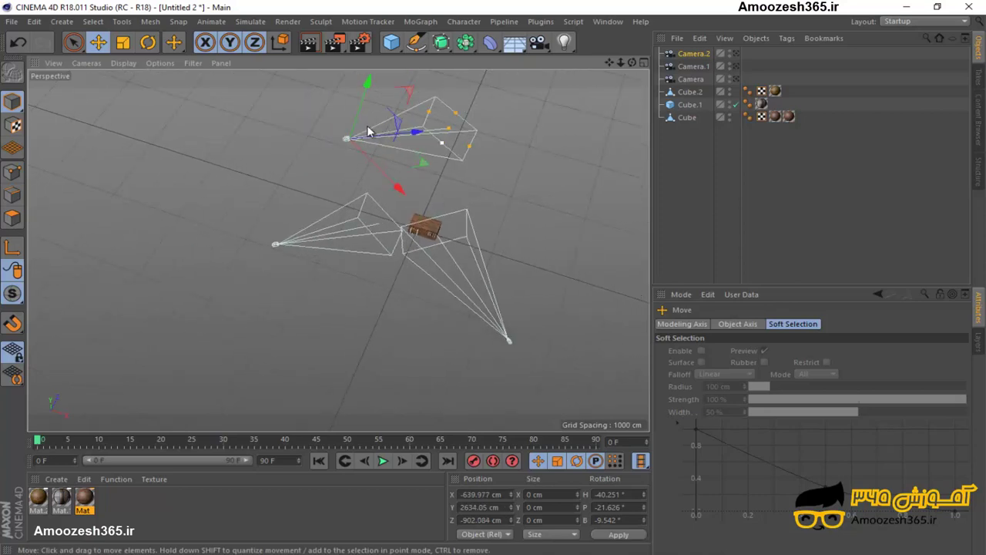
pyautogui.moveTo(349, 139); pyautogui.dragTo(397, 137)
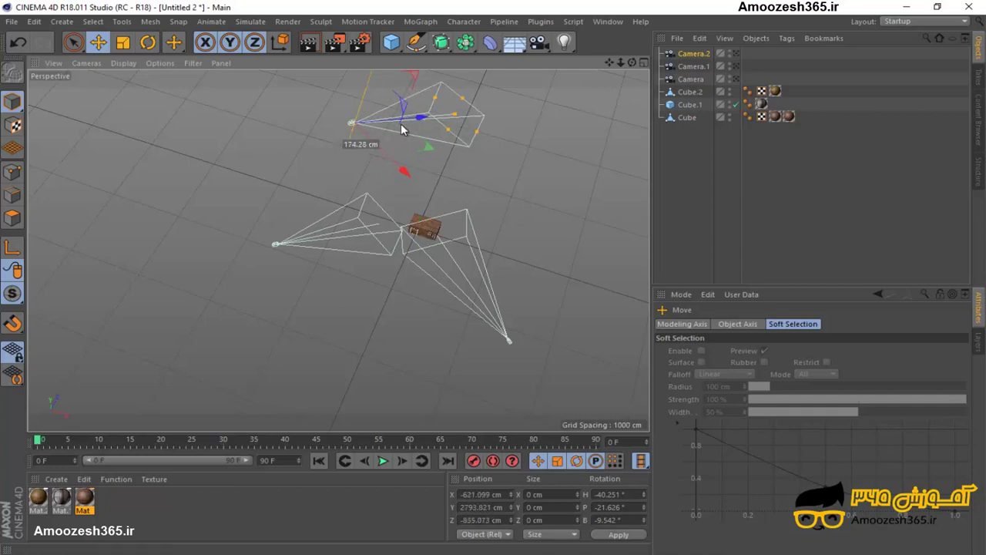
pyautogui.moveTo(424, 118); pyautogui.dragTo(465, 139)
# Turn Camera.2 to heading -134.781° and push it to X -949.556, Y 2500.288, Z -214.929 cm.
pyautogui.click(149, 43)
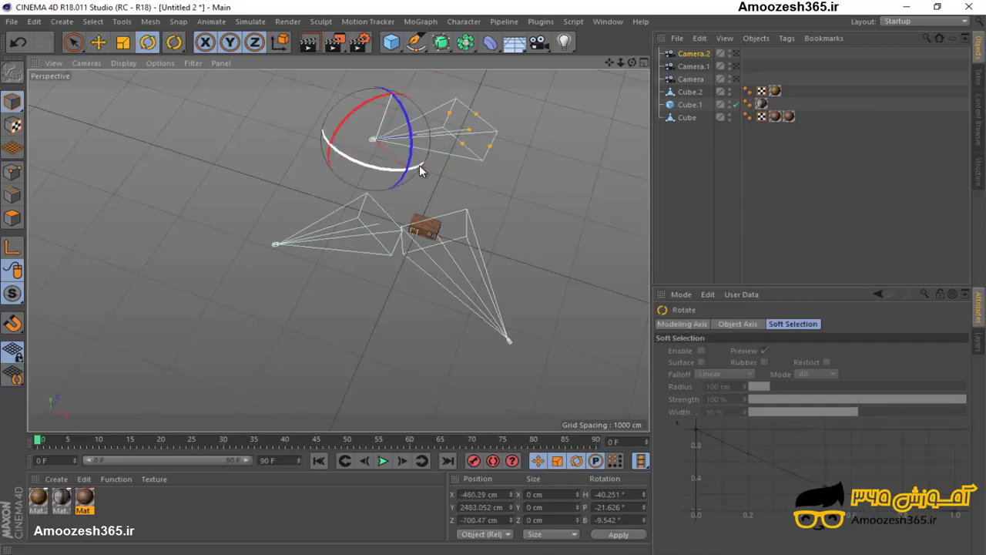
pyautogui.moveTo(421, 168)
pyautogui.mouseDown()
pyautogui.moveTo(386, 180)
pyautogui.moveTo(235, 176)
pyautogui.moveTo(274, 176)
pyautogui.mouseUp()
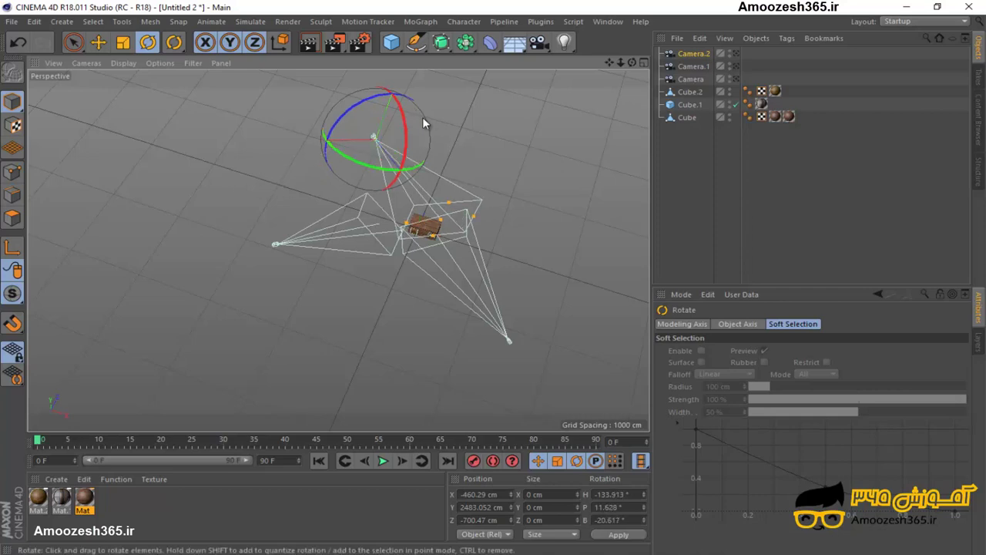
pyautogui.moveTo(405, 130)
pyautogui.mouseDown()
pyautogui.moveTo(399, 151)
pyautogui.moveTo(353, 147)
pyautogui.mouseUp()
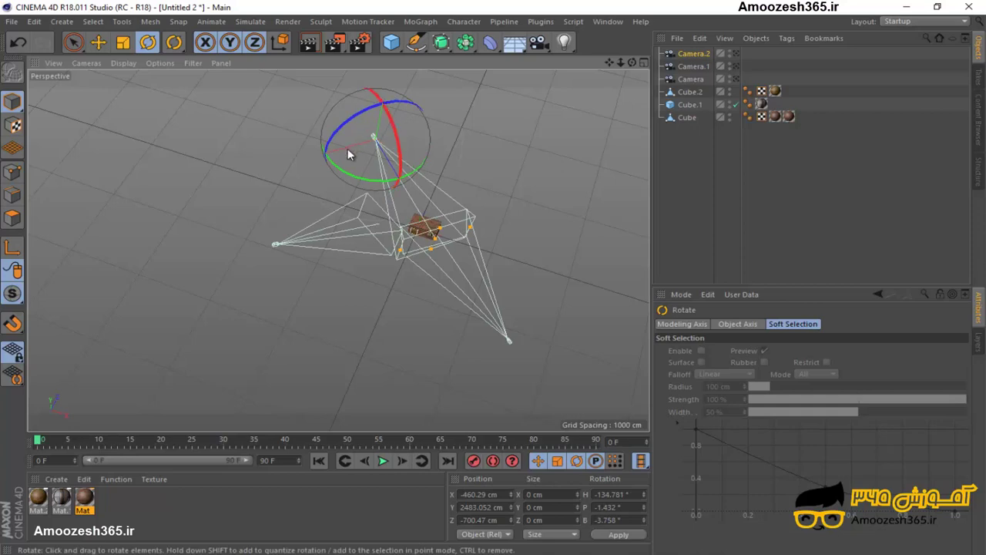
pyautogui.click(99, 43)
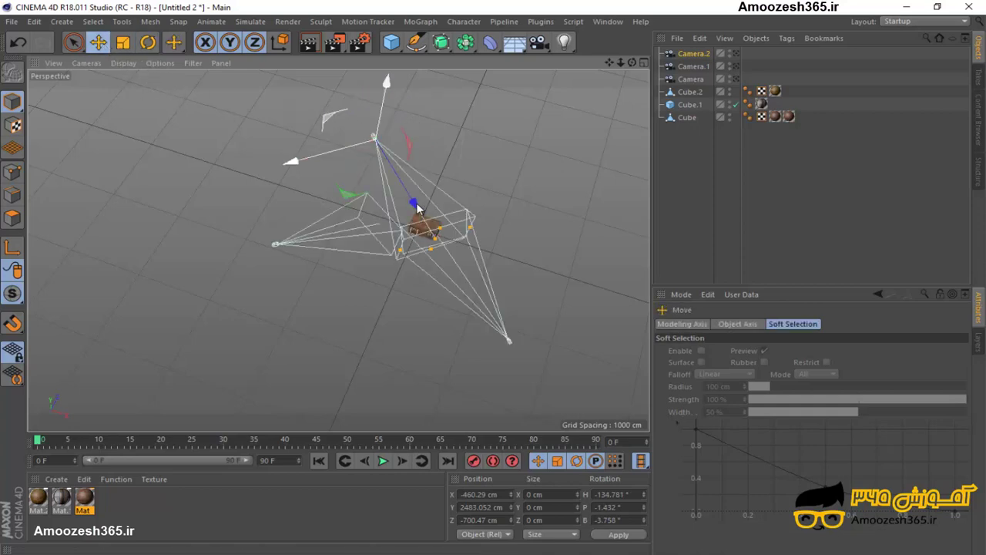
pyautogui.moveTo(413, 202); pyautogui.dragTo(399, 151)
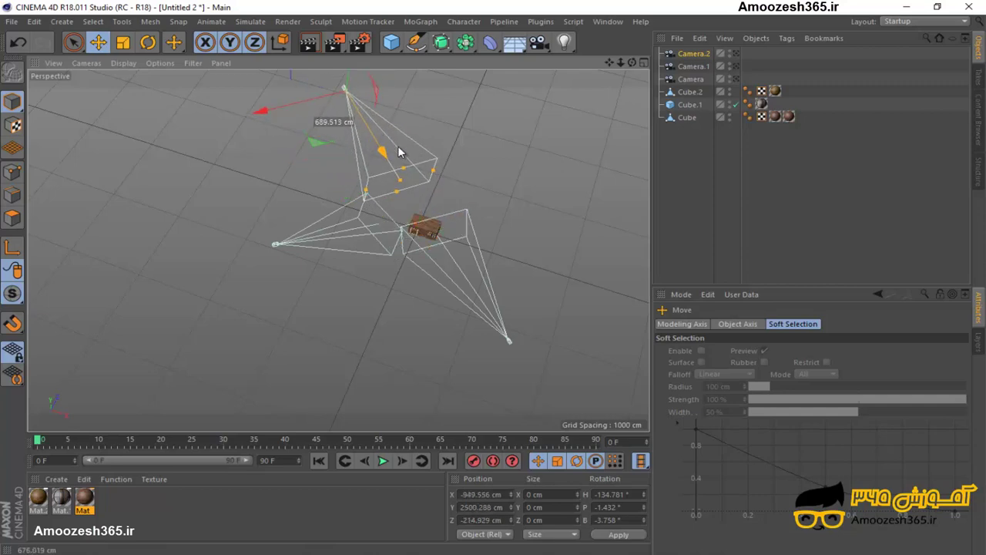
pyautogui.moveTo(399, 152); pyautogui.dragTo(398, 152)
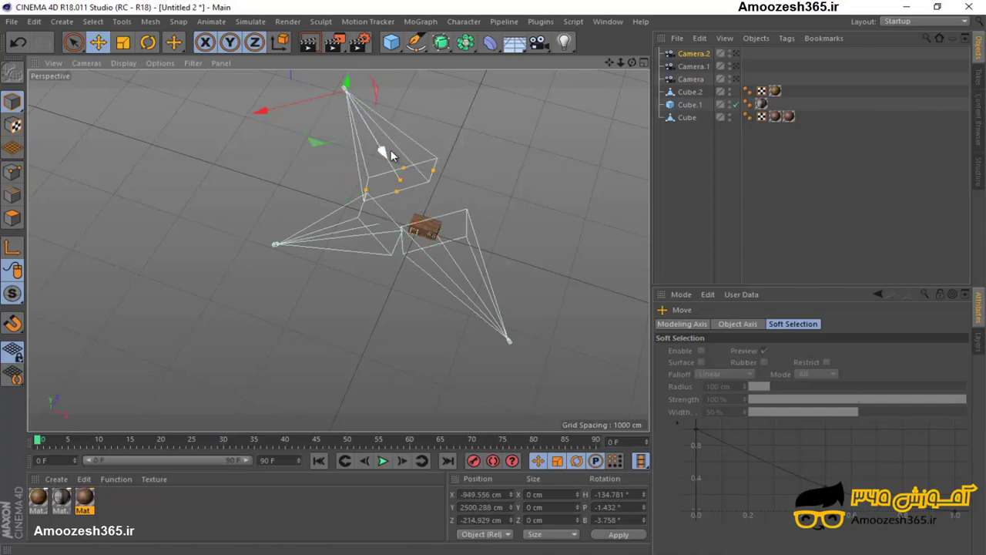
pyautogui.click(367, 113)
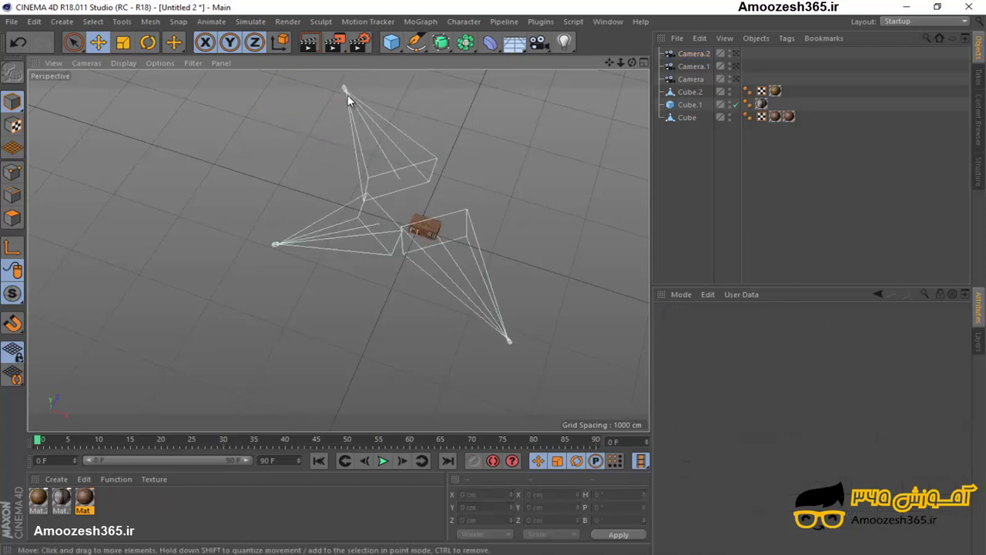
# Move Camera.2 back along its Z axis, away from the house, after undoing two trial moves.
pyautogui.moveTo(348, 99); pyautogui.dragTo(452, 117)
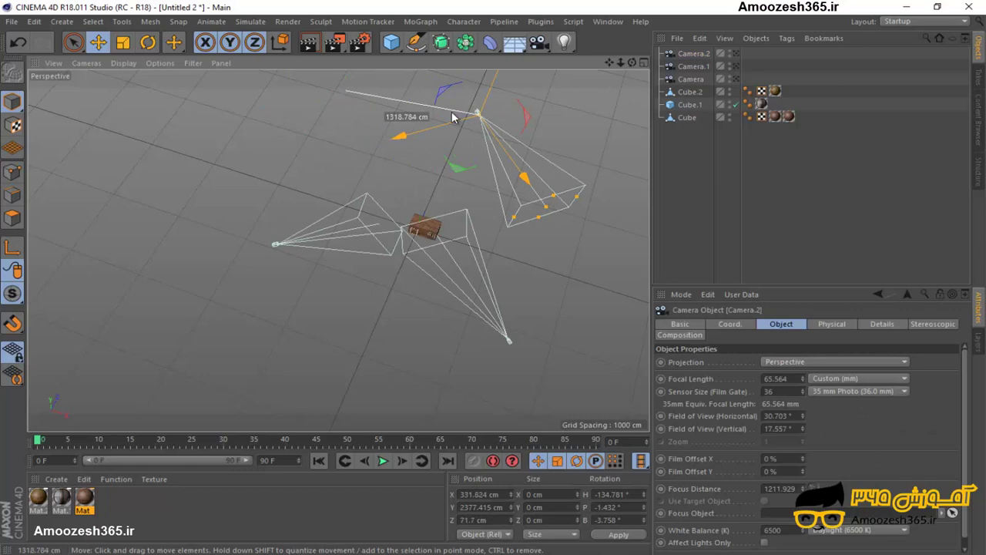
pyautogui.hotkey('ctrl', 'z')
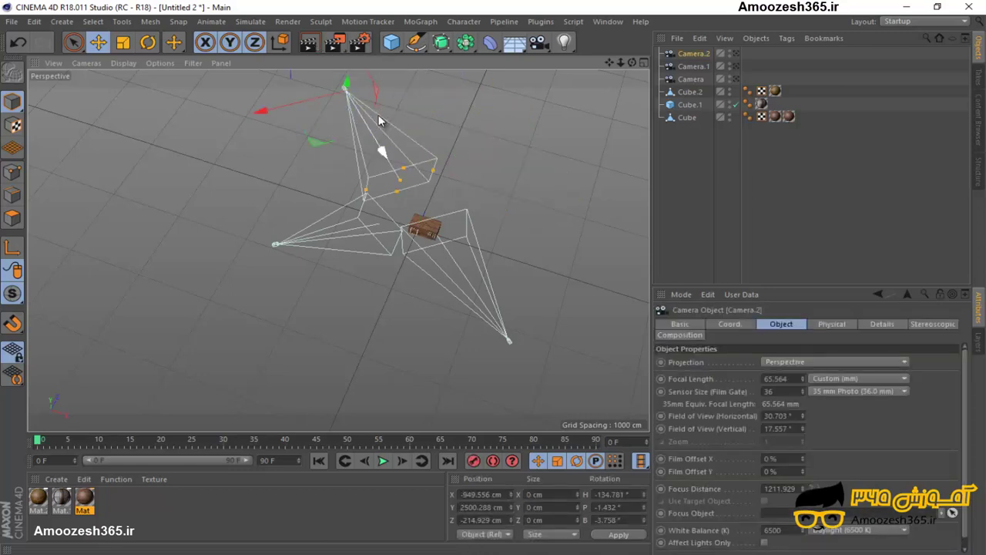
pyautogui.moveTo(379, 121); pyautogui.dragTo(356, 106)
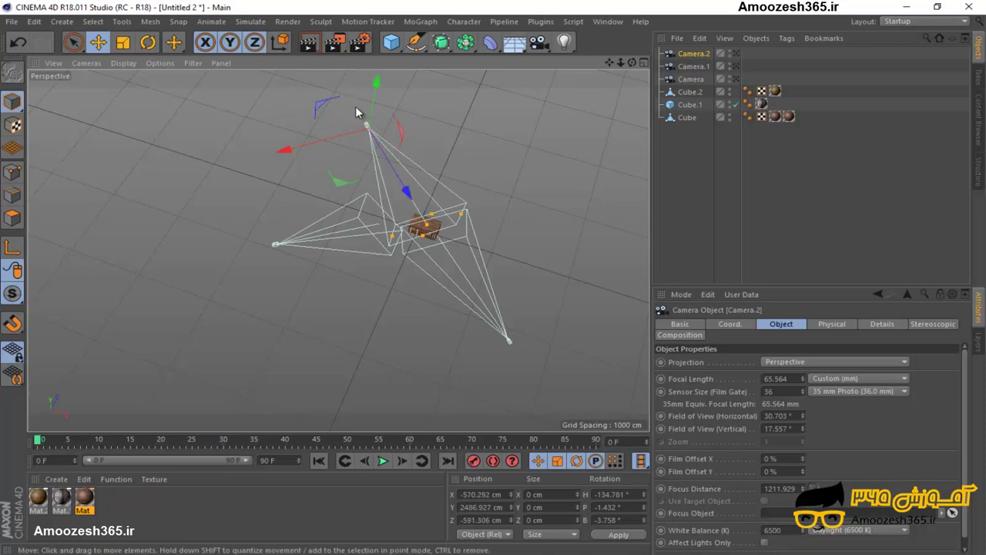
pyautogui.hotkey('ctrl', 'z')
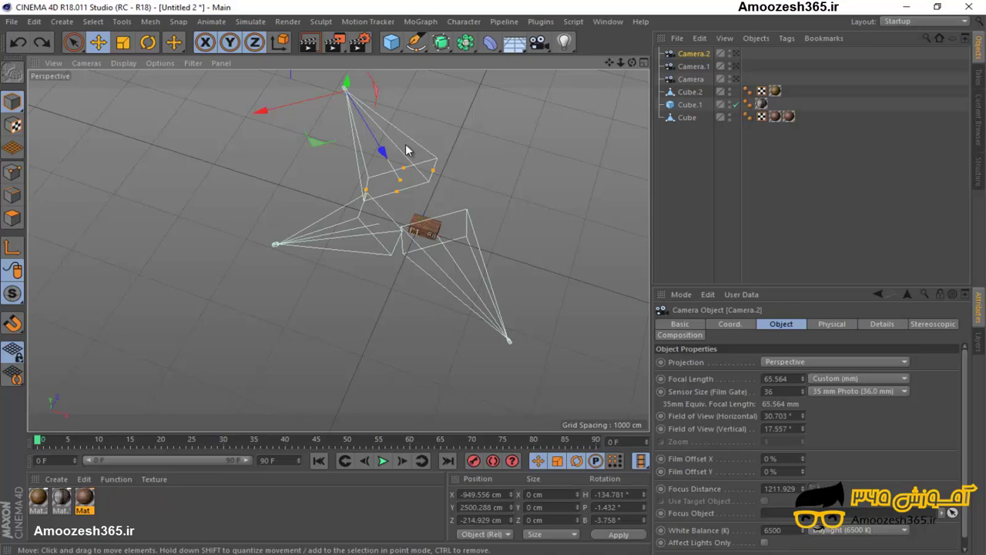
pyautogui.moveTo(399, 137); pyautogui.dragTo(483, 116)
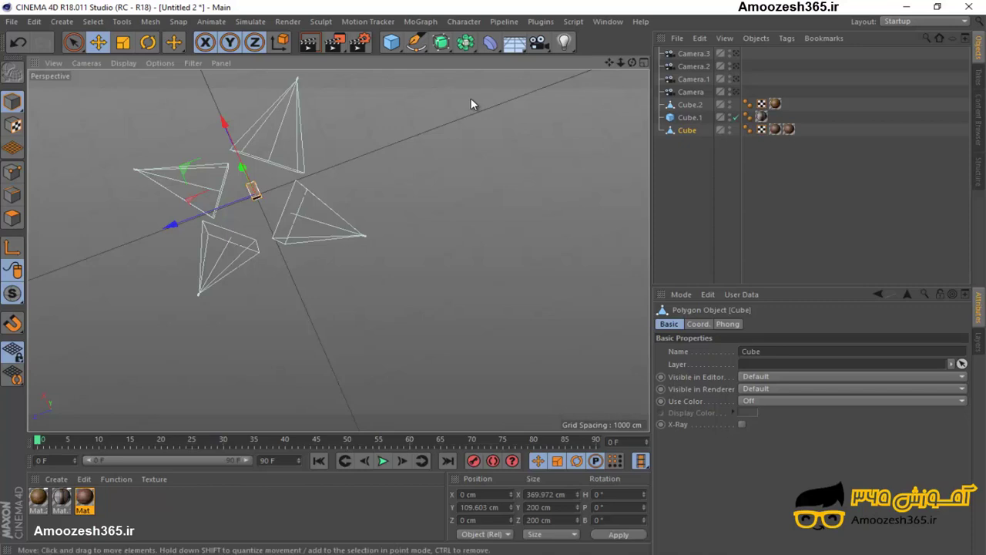
# Orbit and frame all objects to inspect the four cameras around the brick cube.
pyautogui.keyDown('alt'); pyautogui.moveTo(471, 98); pyautogui.dragTo(470, 97); pyautogui.keyUp('alt')
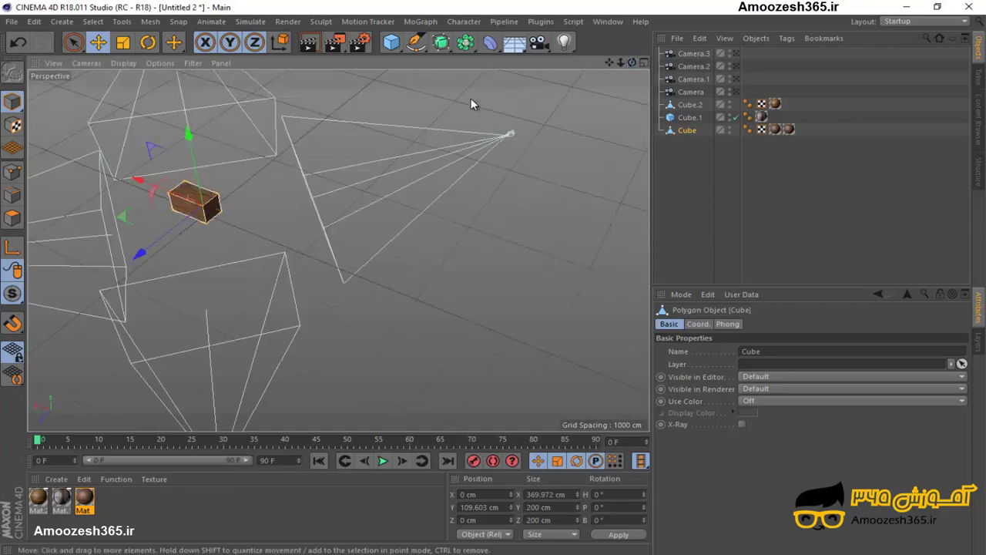
pyautogui.press('h')
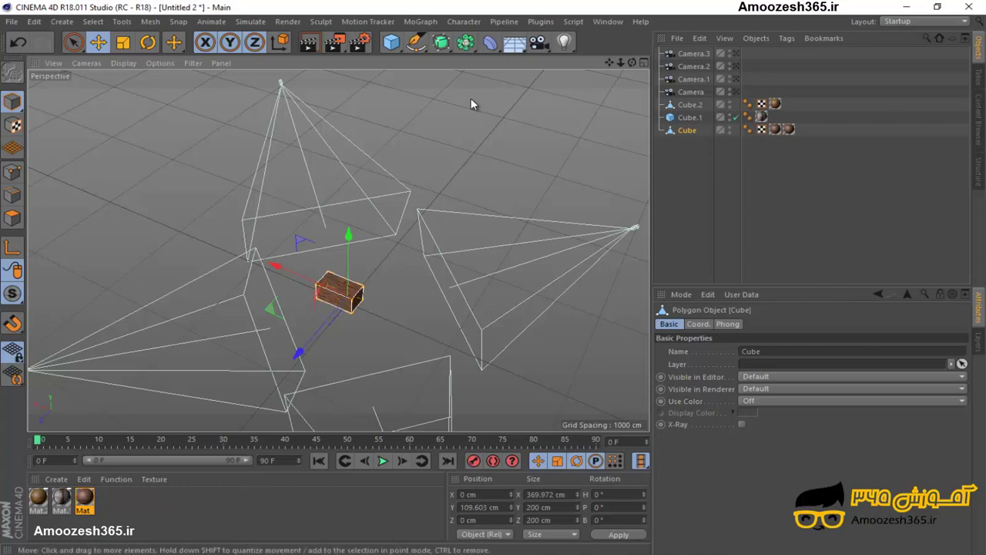
pyautogui.keyDown('alt'); pyautogui.moveTo(470, 98); pyautogui.dragTo(470, 97); pyautogui.keyUp('alt')
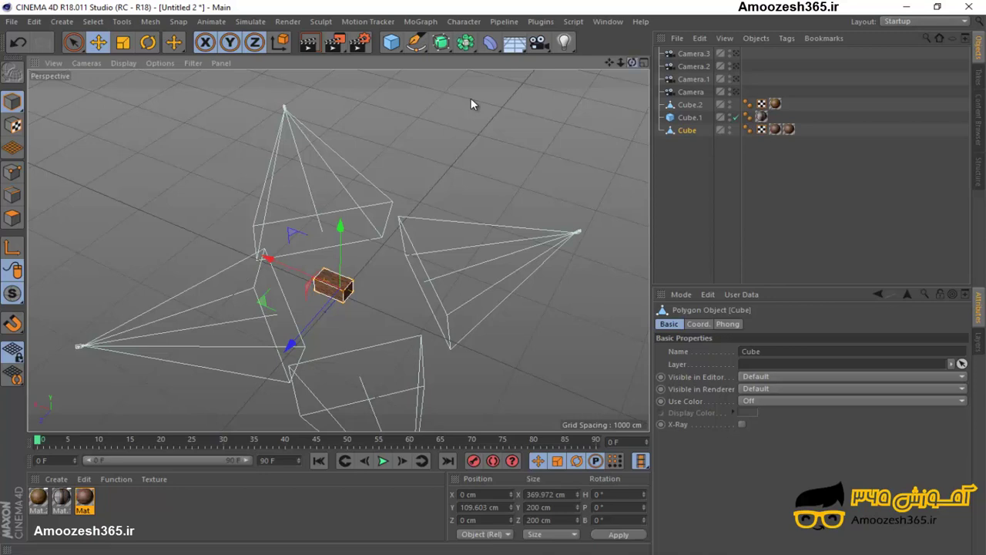
pyautogui.moveTo(632, 62)
pyautogui.mouseDown()
pyautogui.moveTo(586, 69)
pyautogui.moveTo(620, 68)
pyautogui.moveTo(589, 82)
pyautogui.mouseUp()
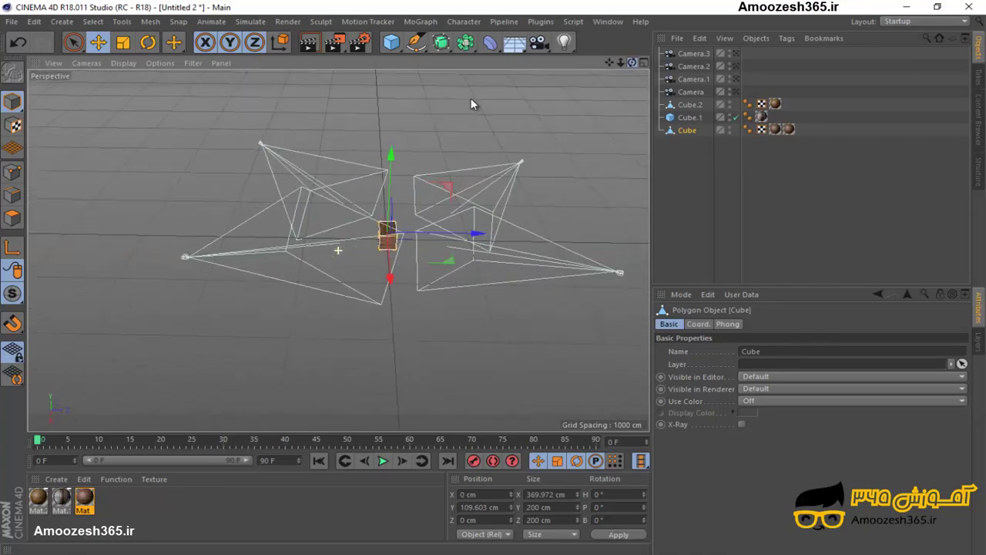
# Orbit the view to see the four cameras from another side.
pyautogui.keyDown('alt'); pyautogui.moveTo(470, 98); pyautogui.dragTo(471, 98); pyautogui.keyUp('alt')
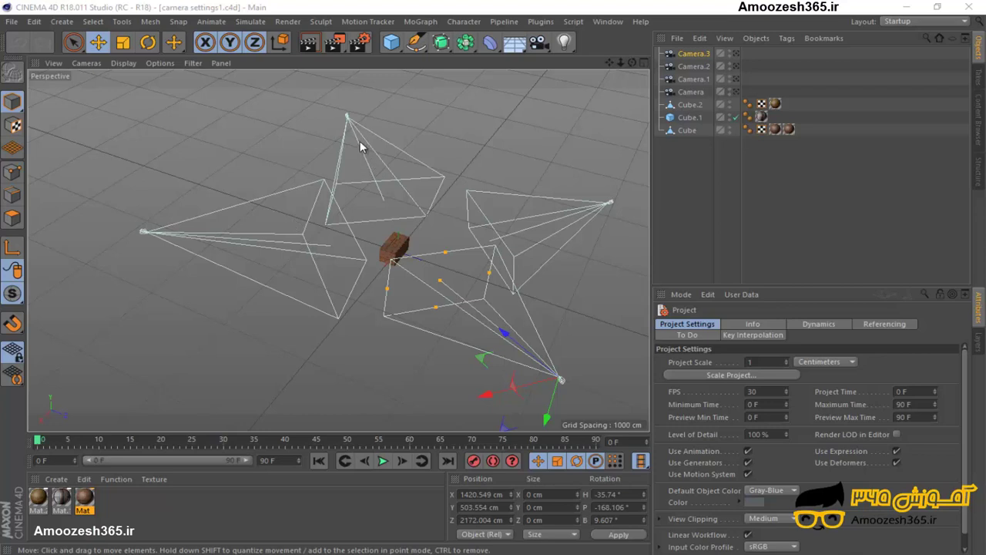
# Delete the top, right, lower and left cameras, then frame the remaining brick cube.
pyautogui.click(347, 121)
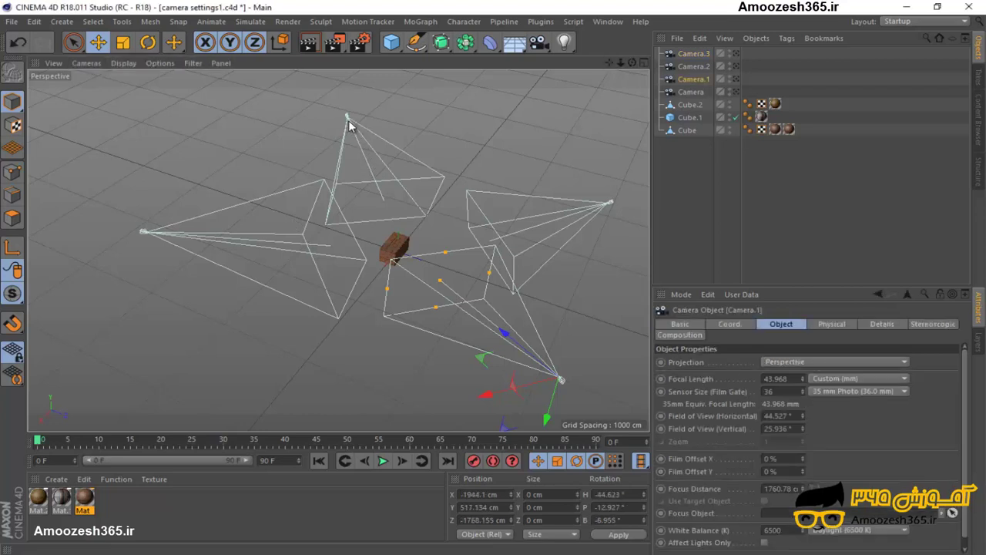
pyautogui.press('Delete')
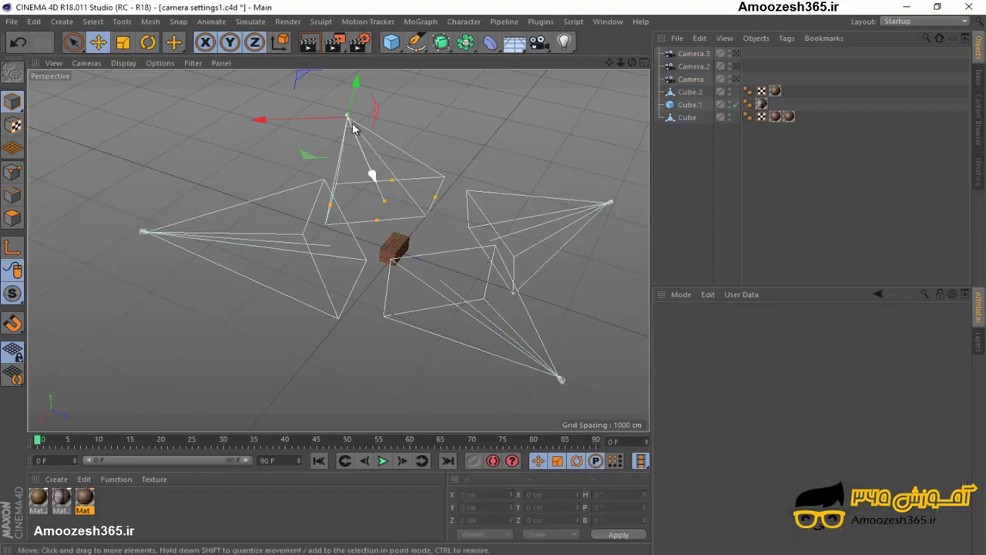
pyautogui.click(612, 203)
pyautogui.press('Delete')
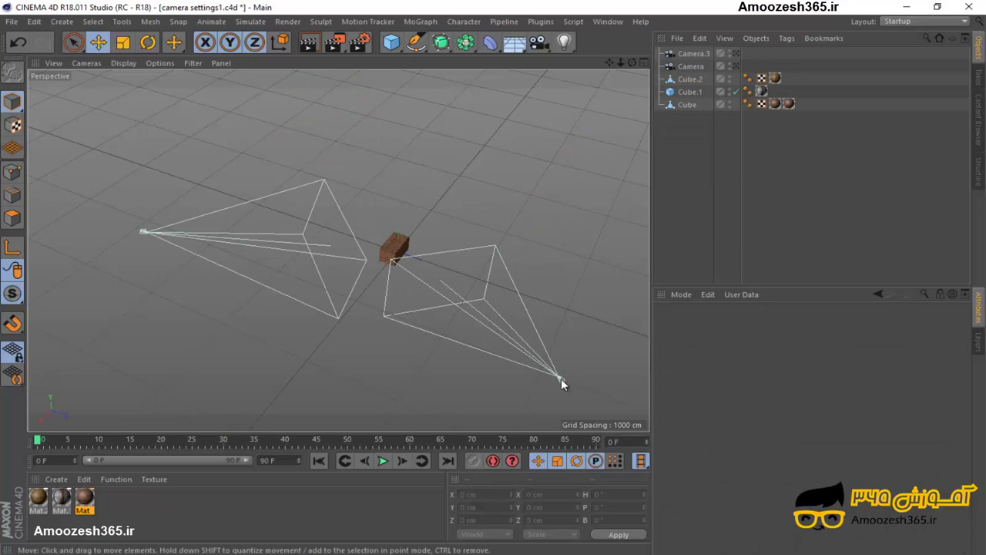
pyautogui.click(561, 380)
pyautogui.press('Delete')
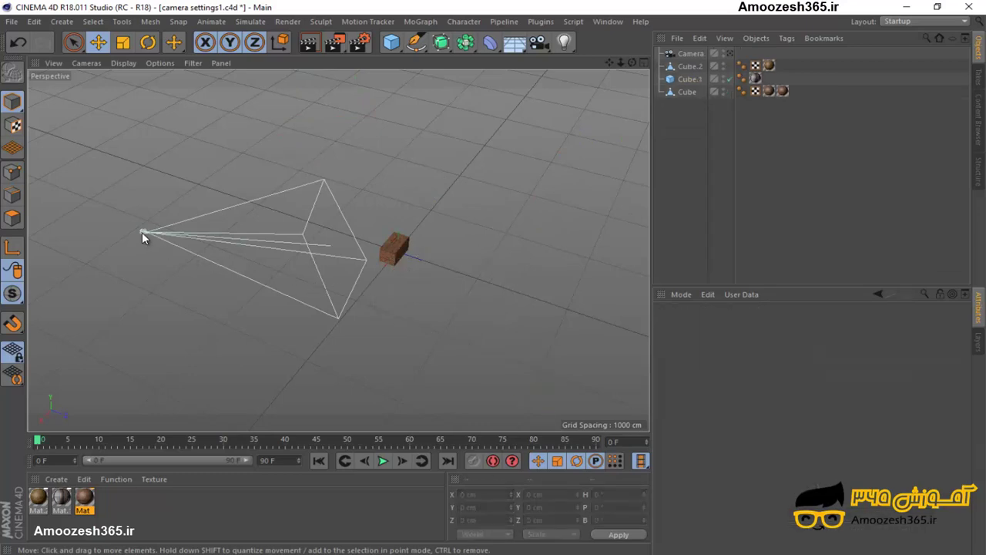
pyautogui.click(141, 232)
pyautogui.press('Delete')
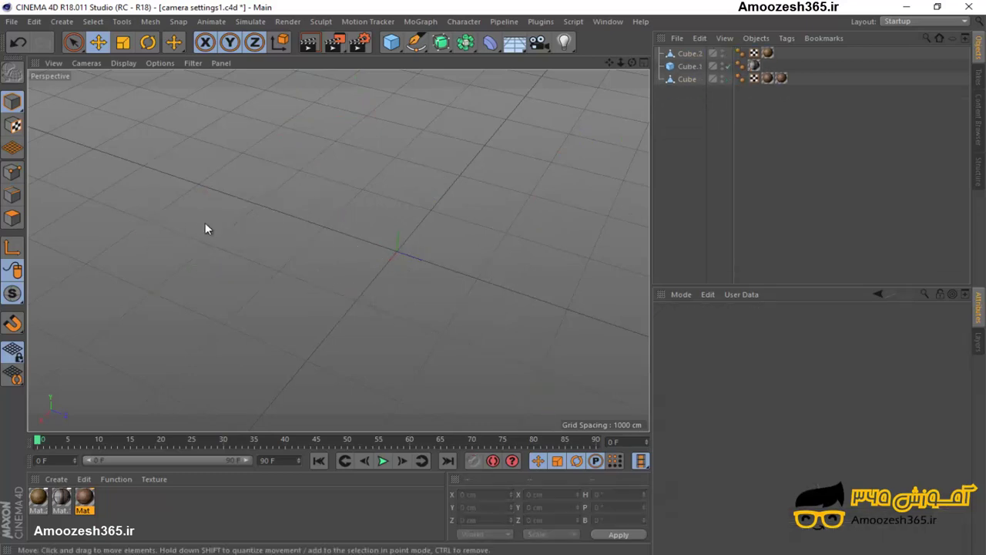
pyautogui.press('h')
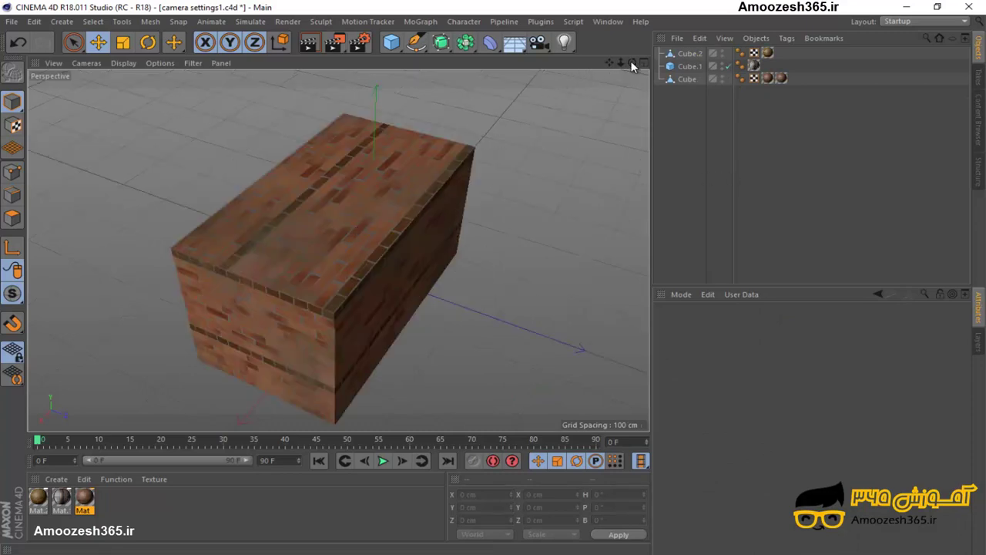
# Zoom out and orbit to view the whole brick house from a higher angle.
pyautogui.moveTo(493, 278)
pyautogui.keyDown('alt'); pyautogui.mouseDown()
pyautogui.moveTo(536, 290)
pyautogui.moveTo(495, 276)
pyautogui.mouseUp(); pyautogui.keyUp('alt')
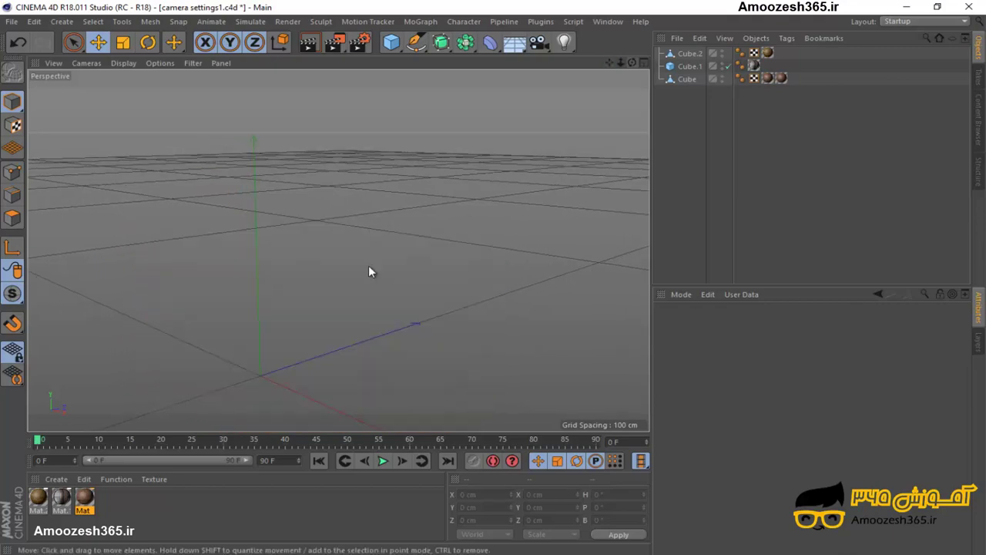
pyautogui.scroll(-2, 369, 267)
pyautogui.scroll(-2, 339, 276)
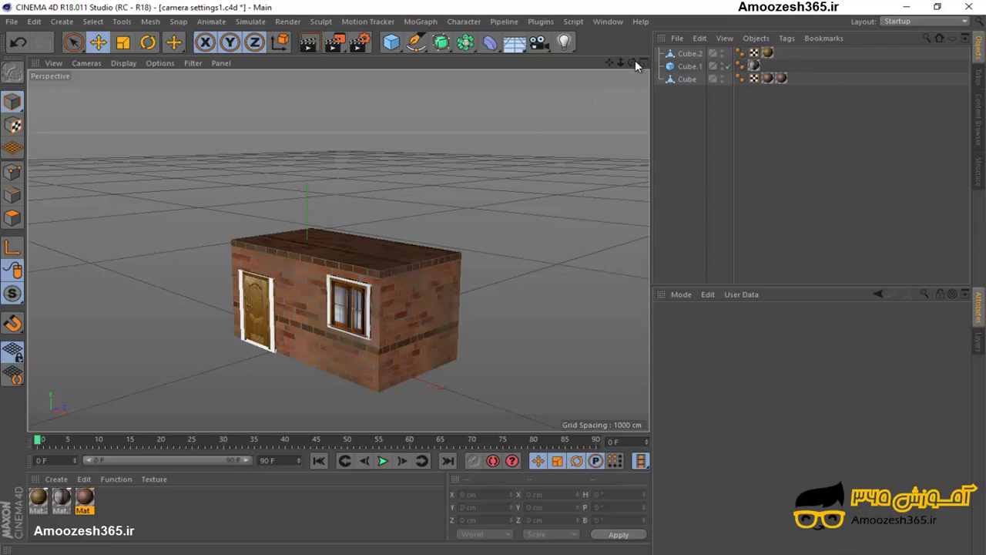
pyautogui.moveTo(635, 62); pyautogui.dragTo(635, 84)
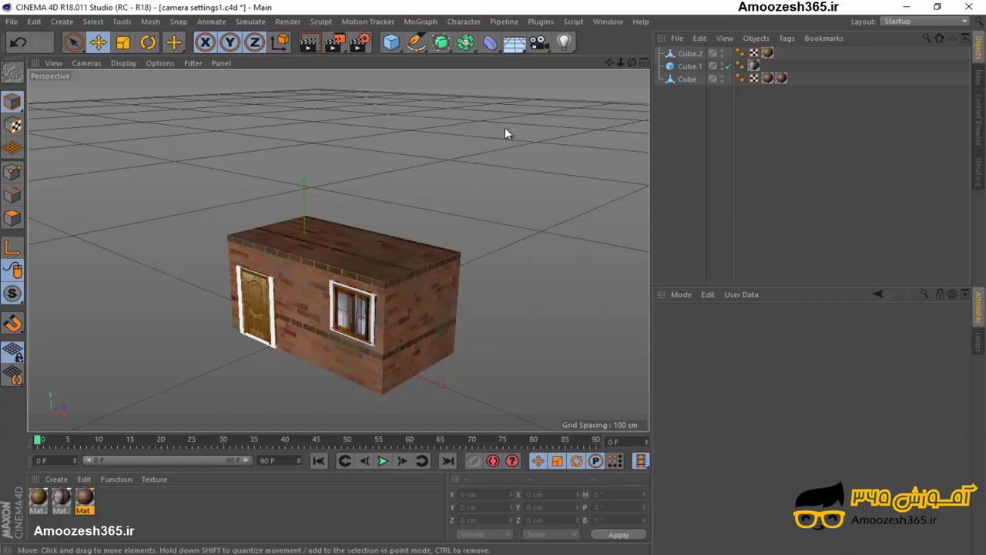
pyautogui.keyDown('alt'); pyautogui.moveTo(489, 282); pyautogui.dragTo(493, 280); pyautogui.keyUp('alt')
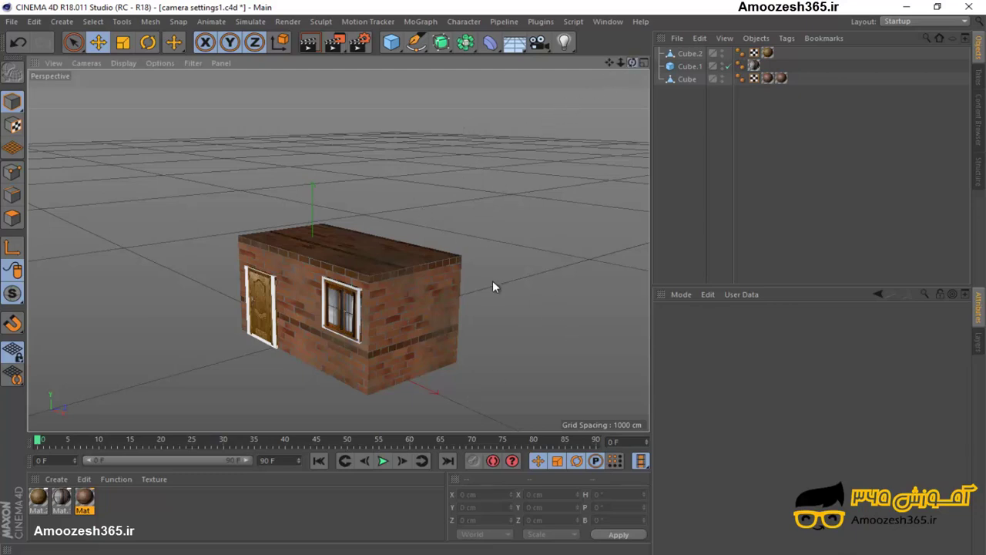
# Uncheck Grid in the perspective view's Filter menu, then orbit to show more of the roof.
pyautogui.keyDown('alt'); pyautogui.moveTo(493, 282); pyautogui.dragTo(494, 279); pyautogui.keyUp('alt')
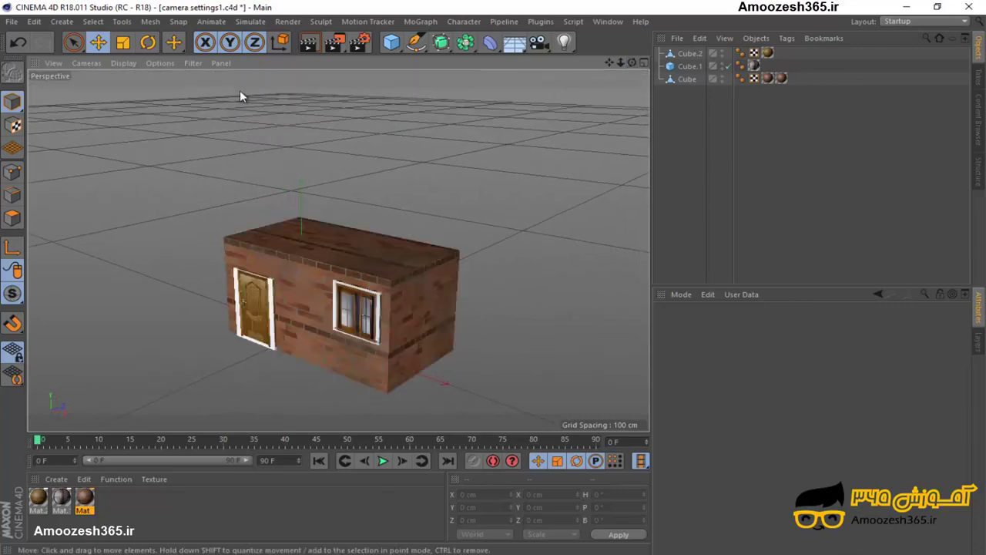
pyautogui.click(161, 63)
pyautogui.moveTo(193, 62)
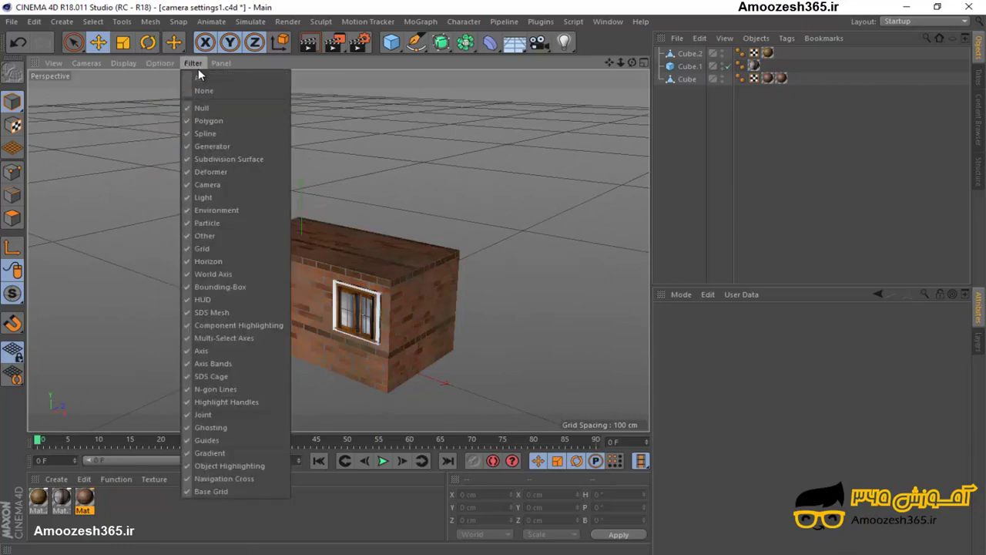
pyautogui.click(203, 252)
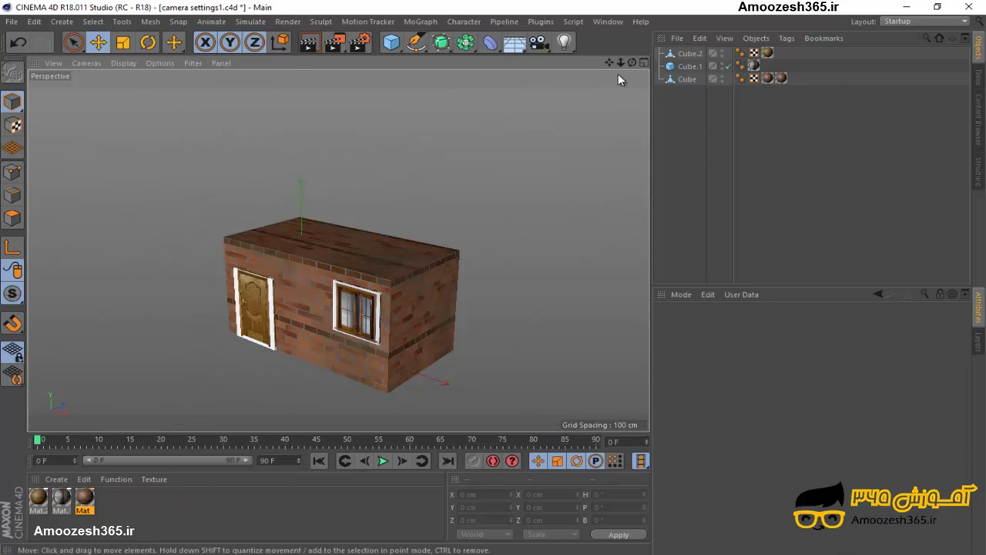
pyautogui.moveTo(631, 63)
pyautogui.mouseDown()
pyautogui.moveTo(493, 286)
pyautogui.moveTo(493, 276)
pyautogui.mouseUp()
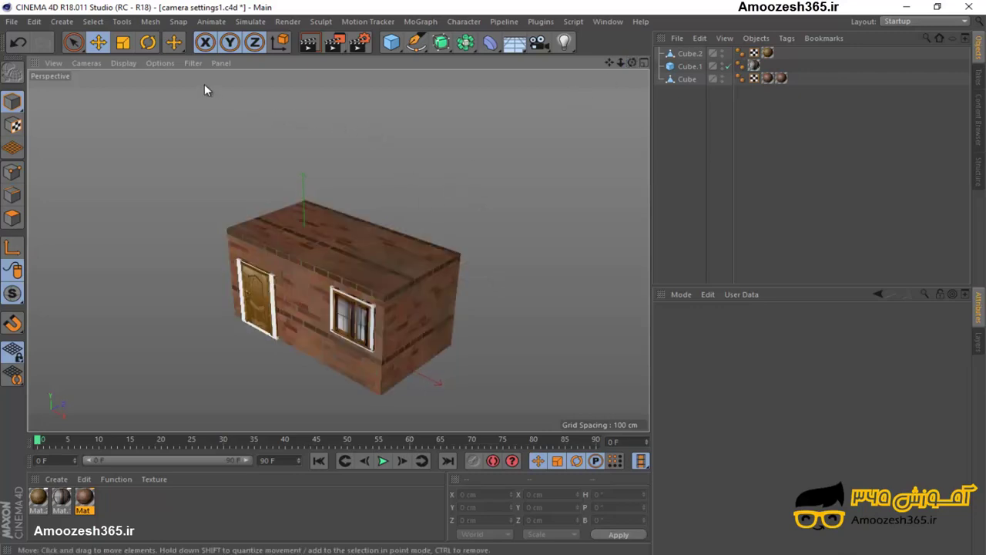
# Add a Floor object under the house, zoom out, and deselect it.
pyautogui.click(524, 52)
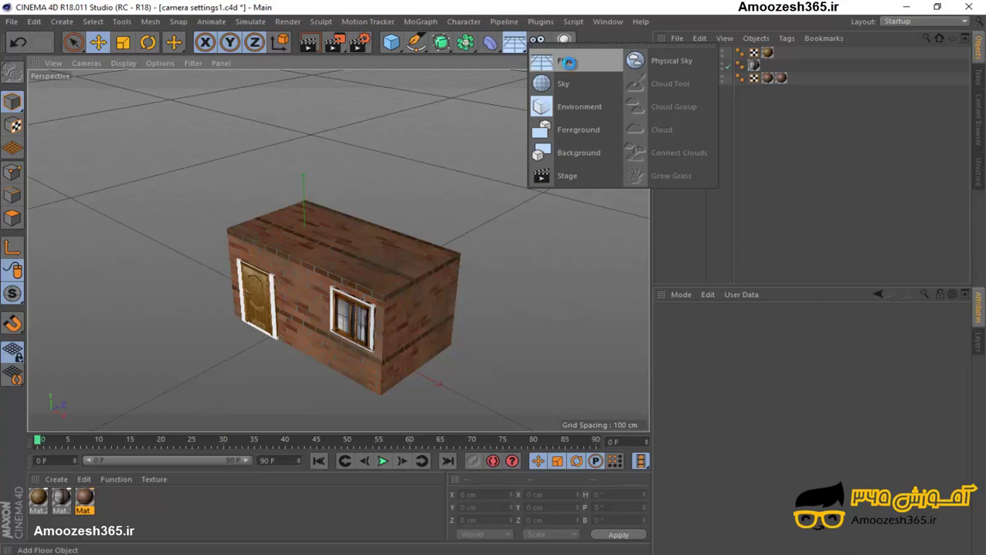
pyautogui.click(570, 63)
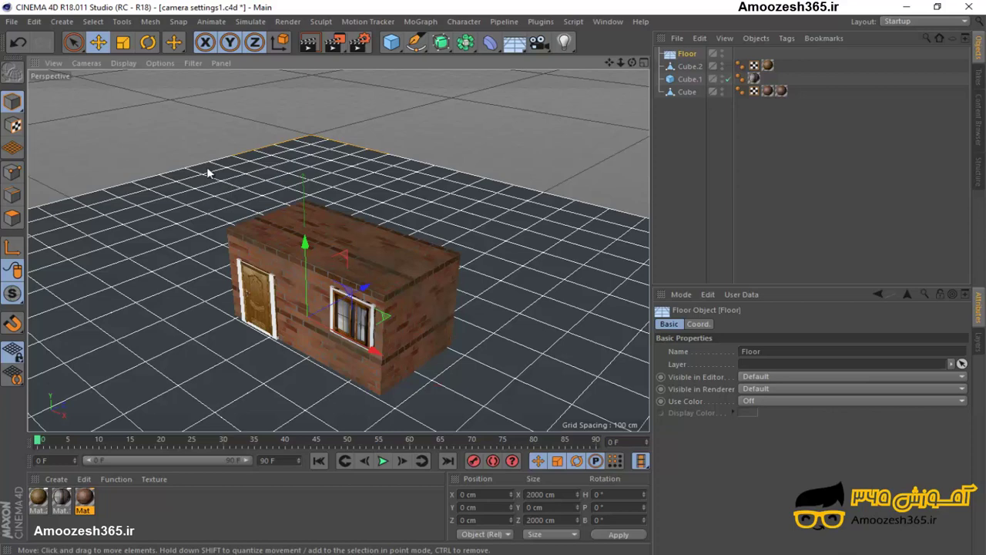
pyautogui.click(197, 64)
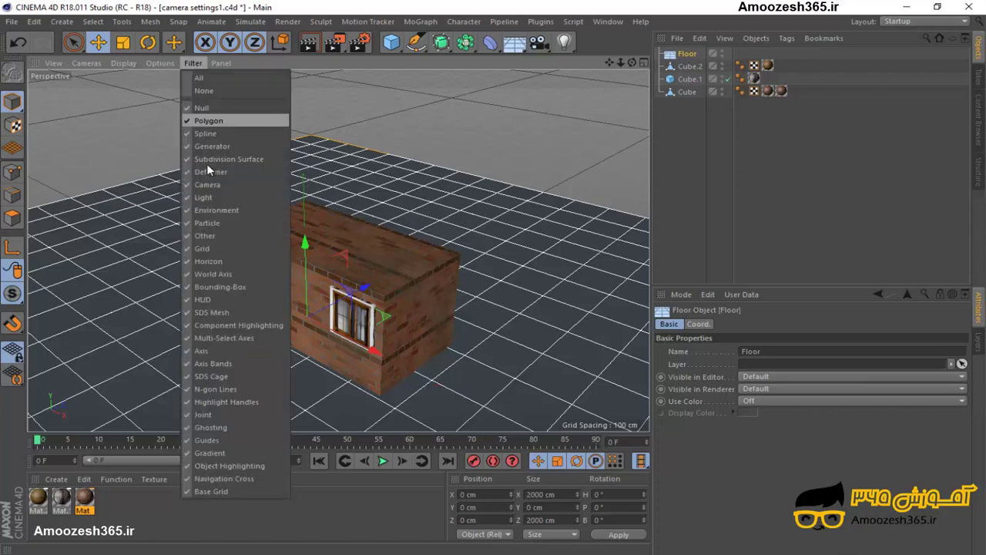
pyautogui.press('Escape')
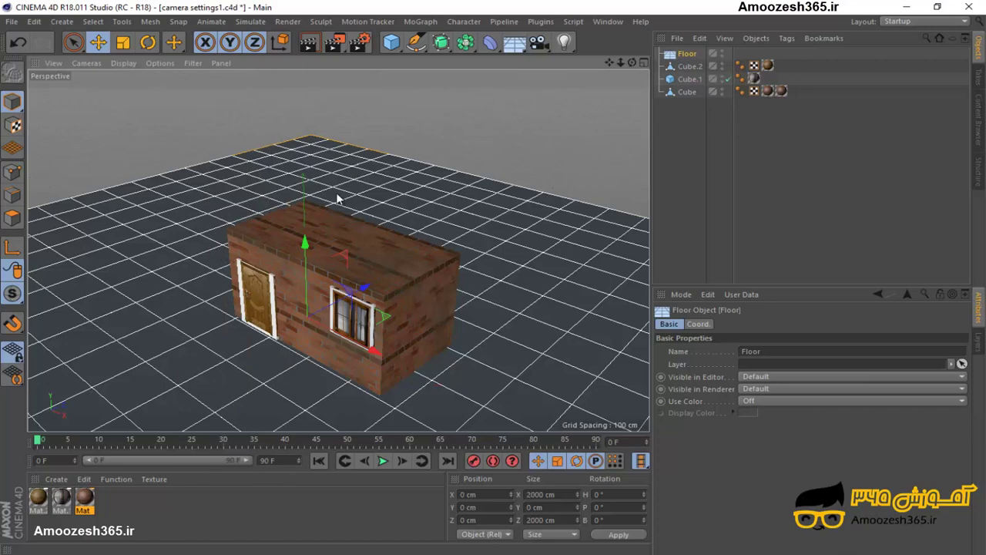
pyautogui.scroll(-2, 428, 181)
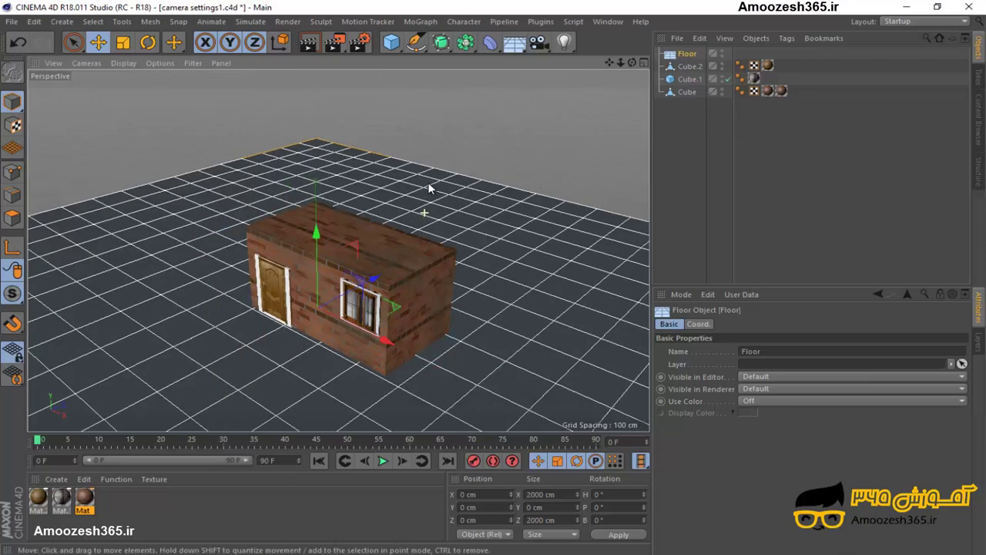
pyautogui.scroll(-2, 428, 182)
pyautogui.scroll(-1, 493, 165)
pyautogui.click(502, 158)
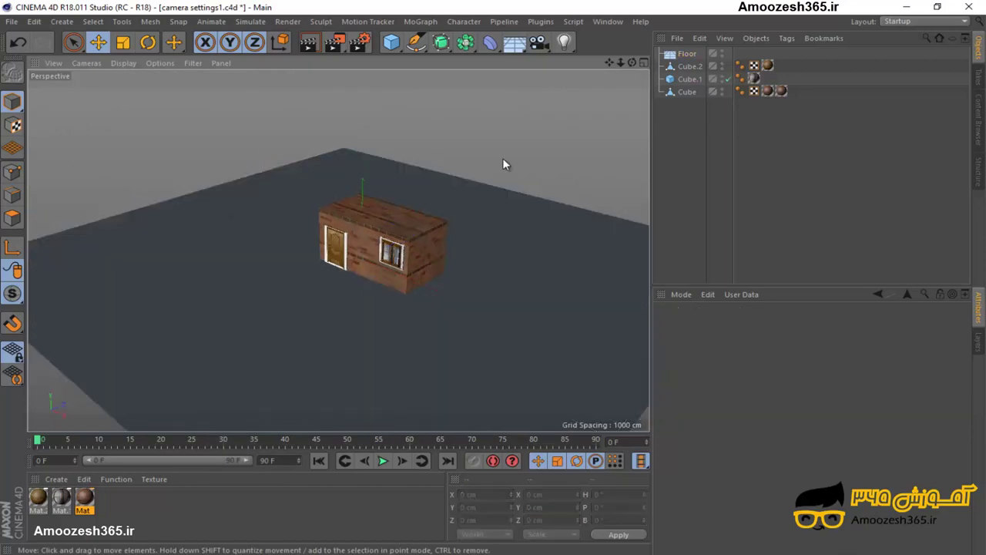
# Switch to the four-view layout and zoom the Top view out and back in.
pyautogui.middleClick(368, 147)
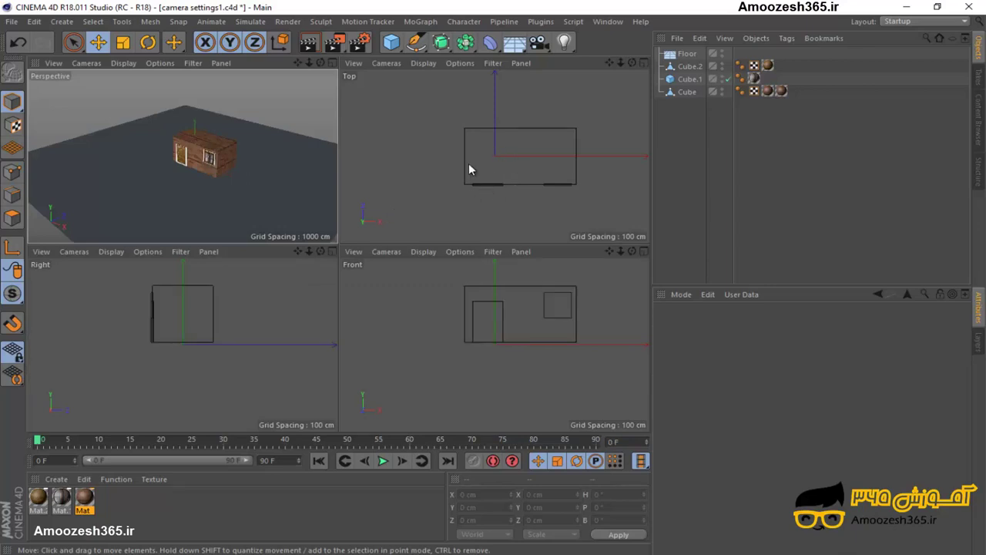
pyautogui.click(442, 138)
pyautogui.scroll(-2, 451, 145)
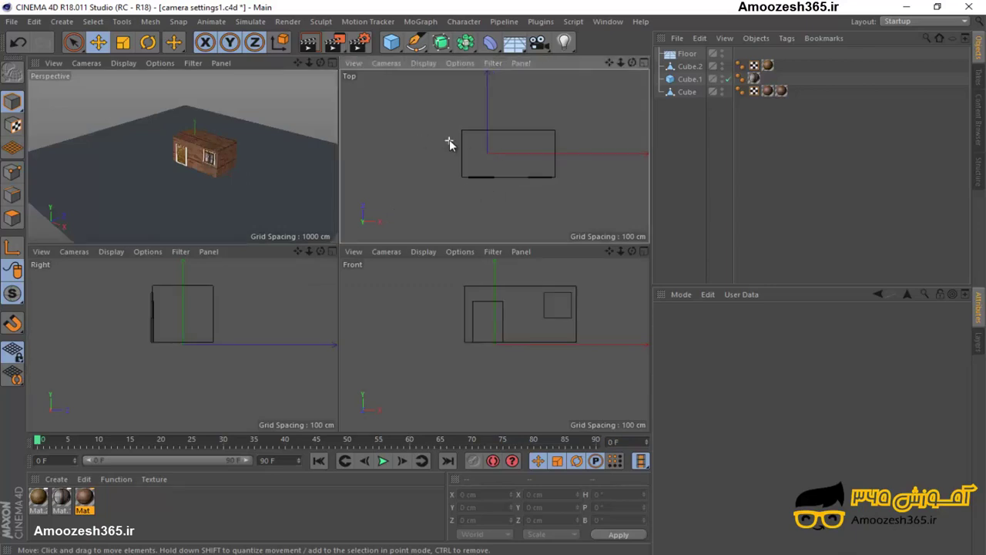
pyautogui.scroll(-2, 451, 145)
pyautogui.scroll(-2, 450, 144)
pyautogui.scroll(-2, 451, 145)
pyautogui.scroll(-1, 451, 145)
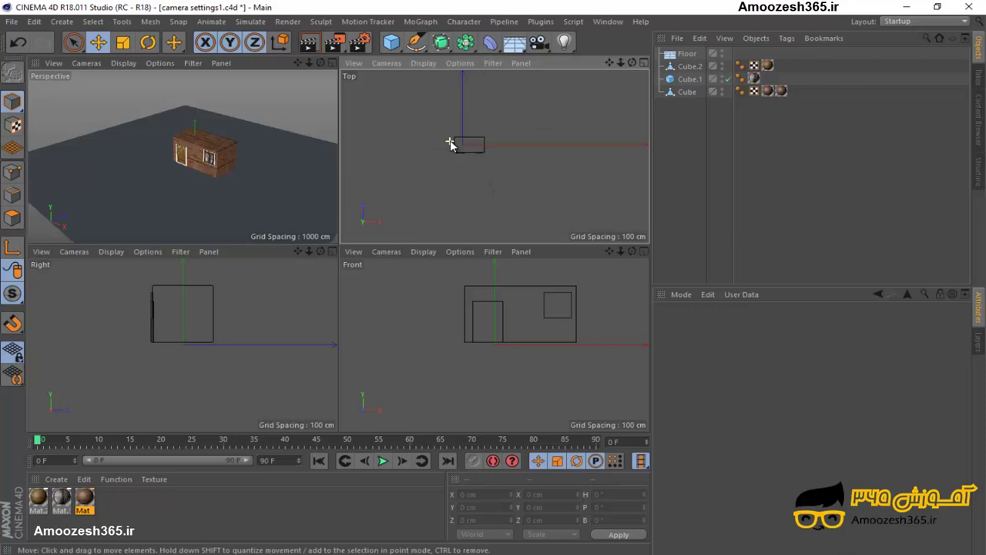
pyautogui.scroll(-1, 450, 145)
pyautogui.scroll(-1, 450, 145)
pyautogui.scroll(-1, 451, 145)
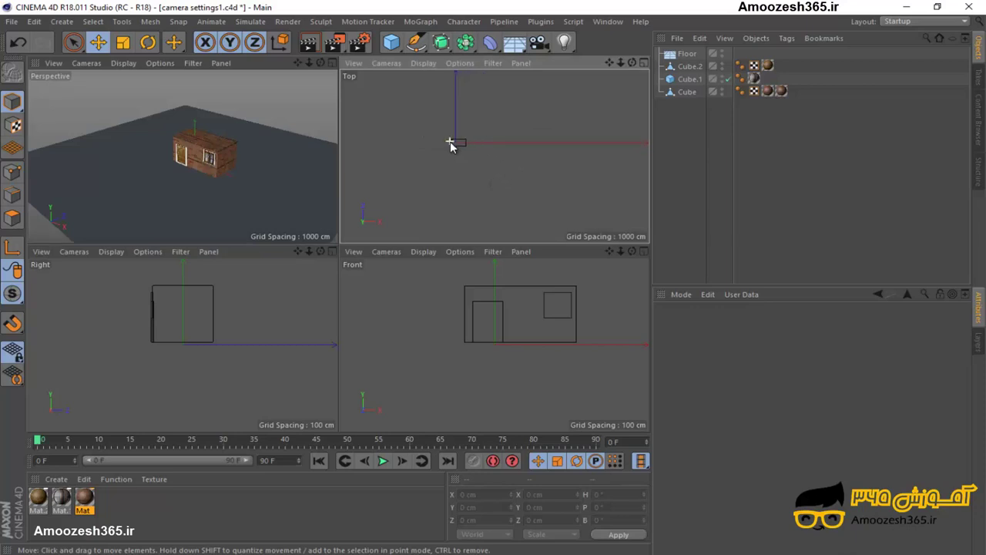
pyautogui.scroll(-1, 451, 145)
pyautogui.scroll(-1, 453, 147)
pyautogui.scroll(-1, 452, 146)
pyautogui.scroll(1, 453, 146)
pyautogui.scroll(1, 452, 147)
pyautogui.scroll(1, 452, 146)
pyautogui.scroll(1, 452, 146)
pyautogui.scroll(1, 452, 147)
pyautogui.scroll(1, 451, 147)
pyautogui.scroll(1, 451, 147)
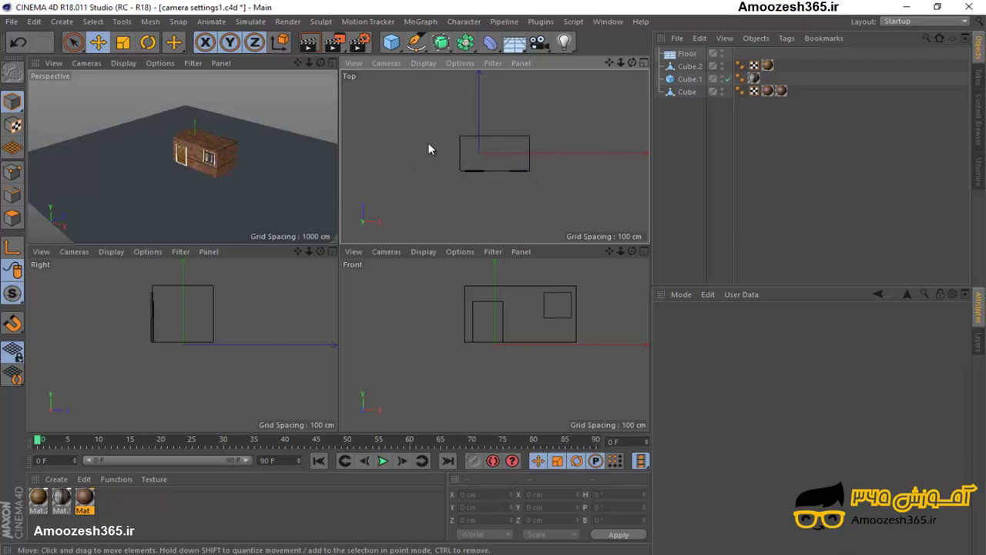
# Maximise the Perspective view, orbit low over the floor, and re-enable the Grid filter.
pyautogui.click(217, 160)
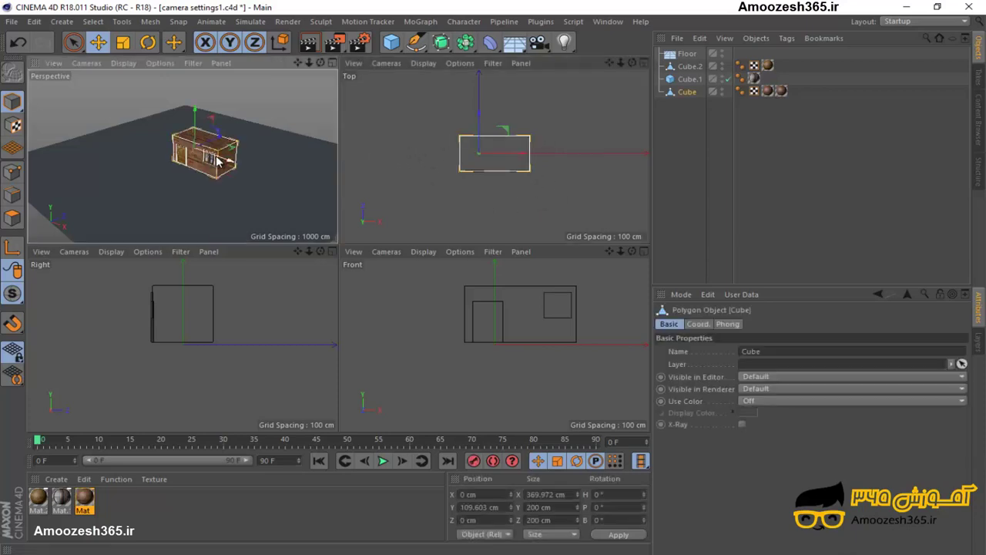
pyautogui.middleClick(262, 141)
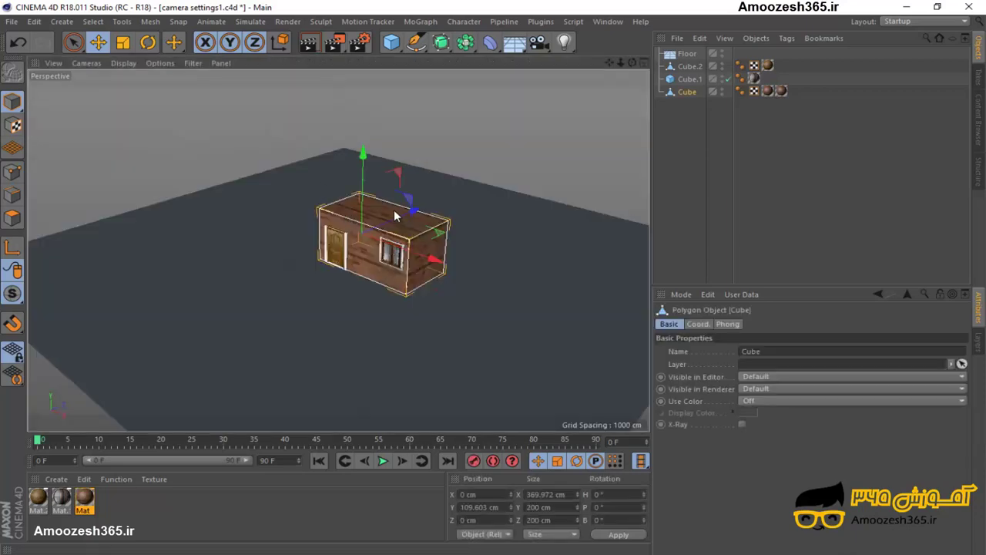
pyautogui.keyDown('alt'); pyautogui.moveTo(488, 280); pyautogui.dragTo(495, 282); pyautogui.keyUp('alt')
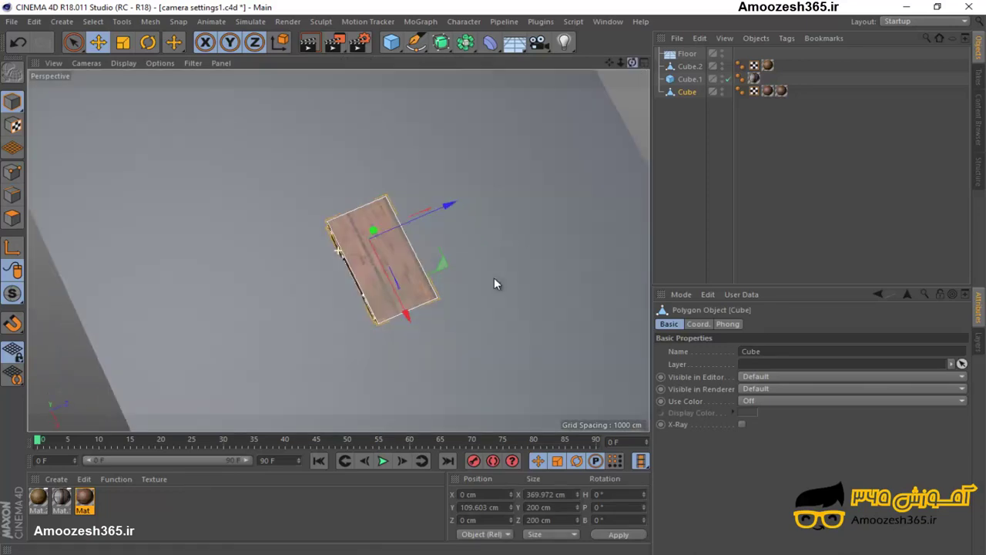
pyautogui.scroll(-2, 416, 245)
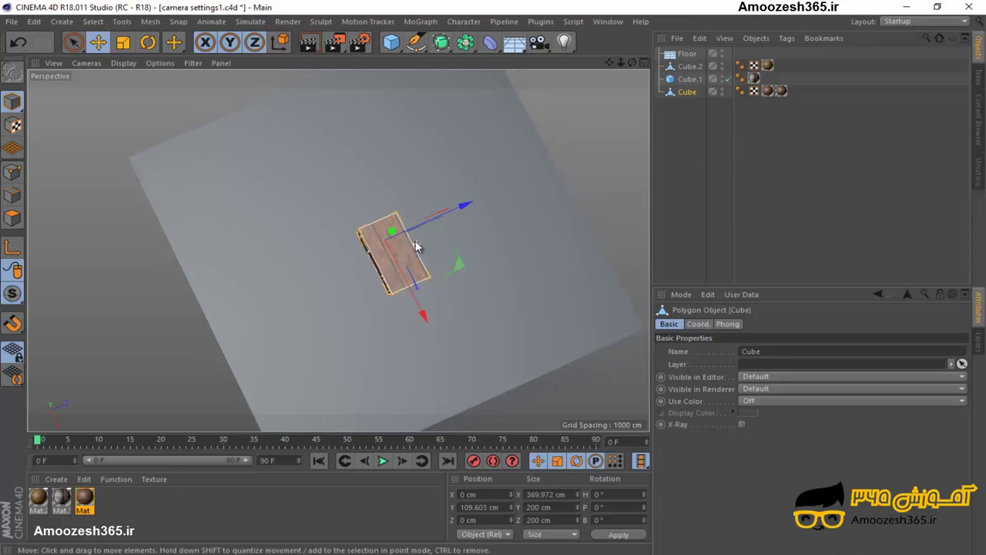
pyautogui.scroll(-2, 414, 242)
pyautogui.scroll(-1, 414, 242)
pyautogui.scroll(-1, 425, 269)
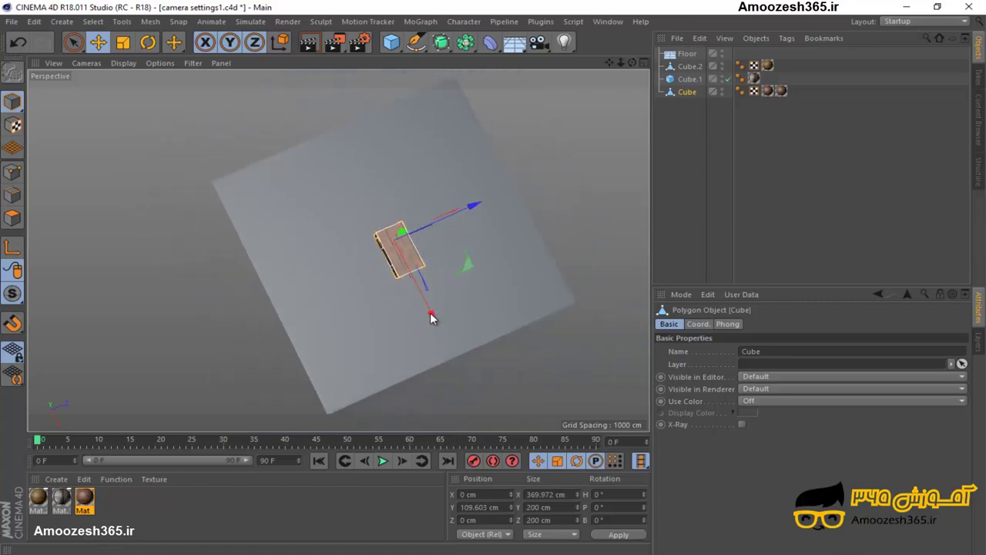
pyautogui.scroll(1, 457, 194)
pyautogui.moveTo(621, 63); pyautogui.dragTo(639, 62)
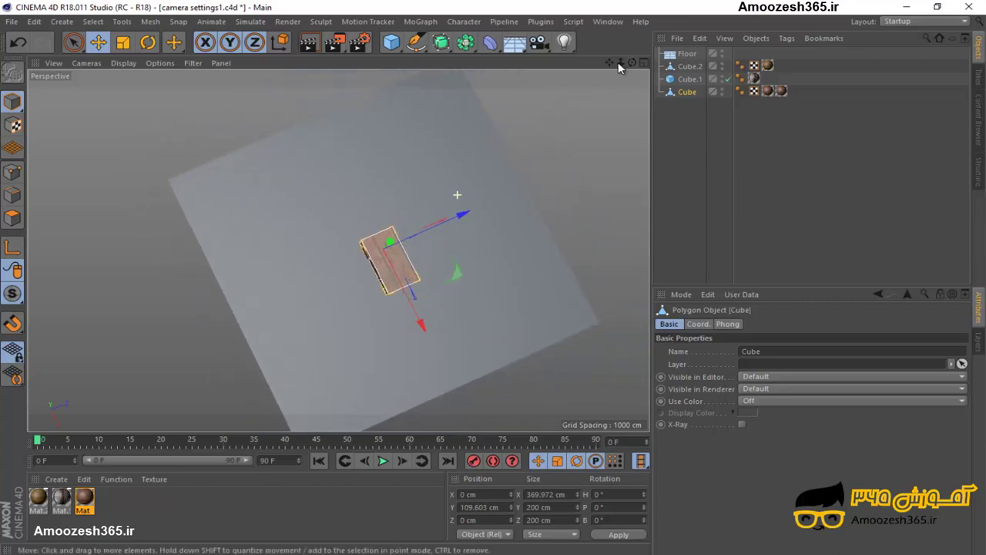
pyautogui.keyDown('alt'); pyautogui.moveTo(492, 280); pyautogui.dragTo(495, 282); pyautogui.keyUp('alt')
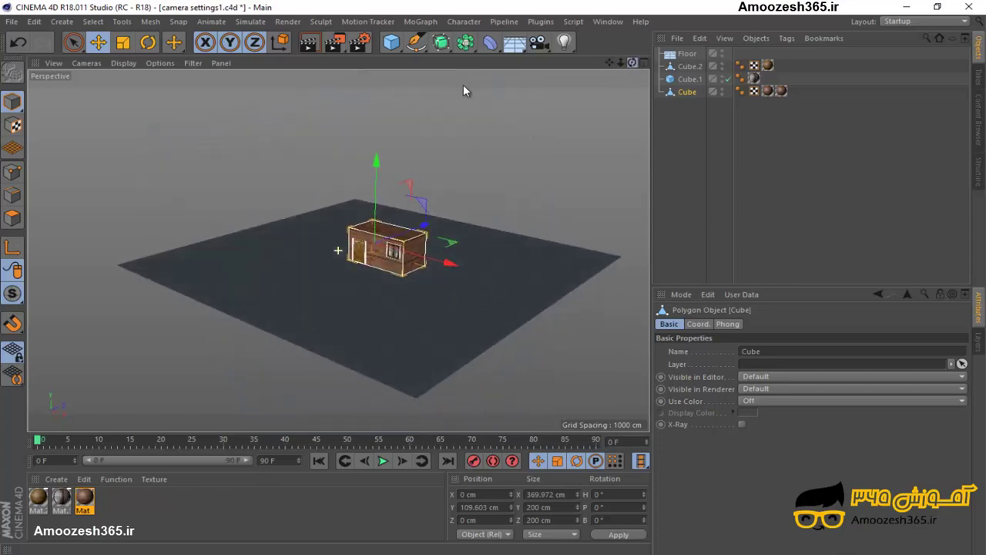
pyautogui.click(186, 64)
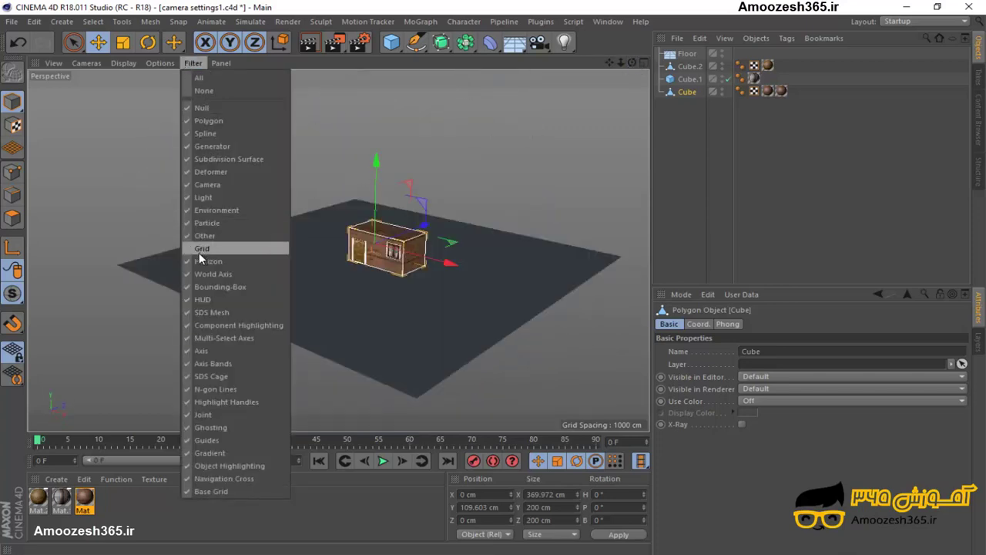
pyautogui.click(202, 249)
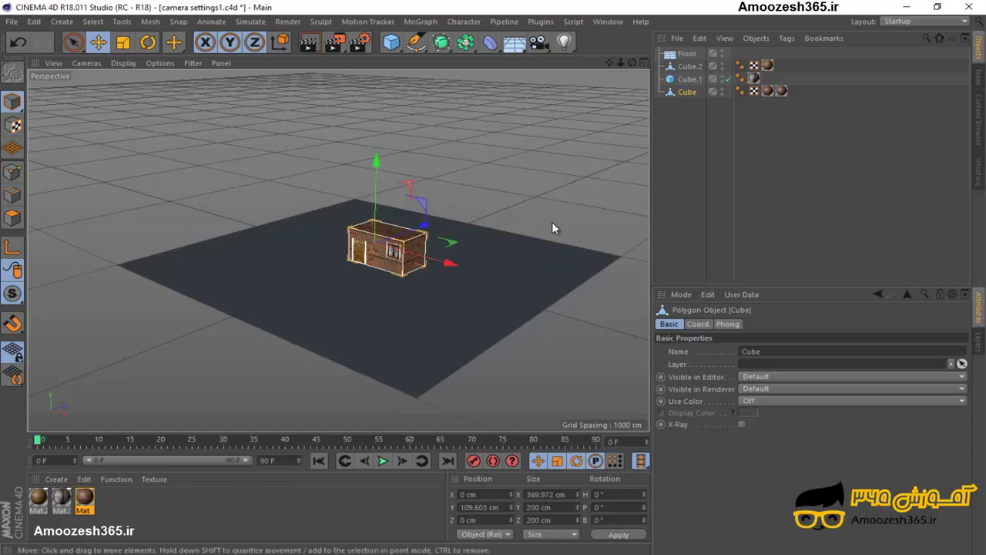
# Add a Sphere and lift it above the house on the Y axis.
pyautogui.click(395, 48)
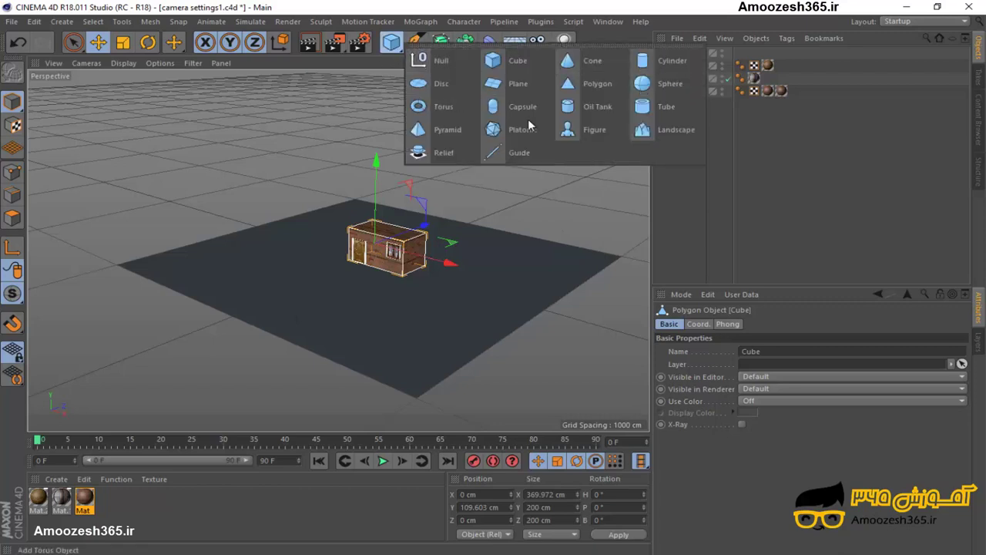
pyautogui.click(654, 85)
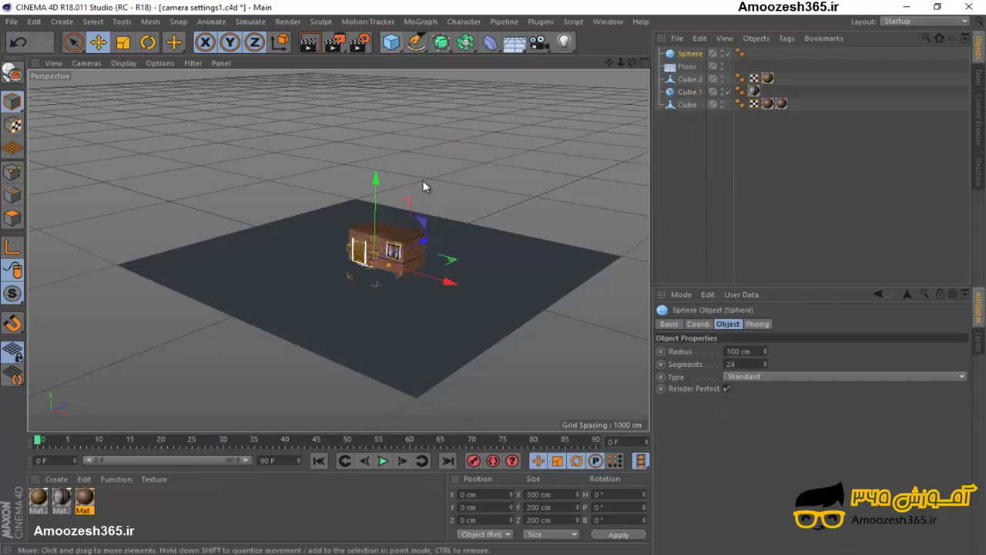
pyautogui.moveTo(376, 185); pyautogui.dragTo(378, 100)
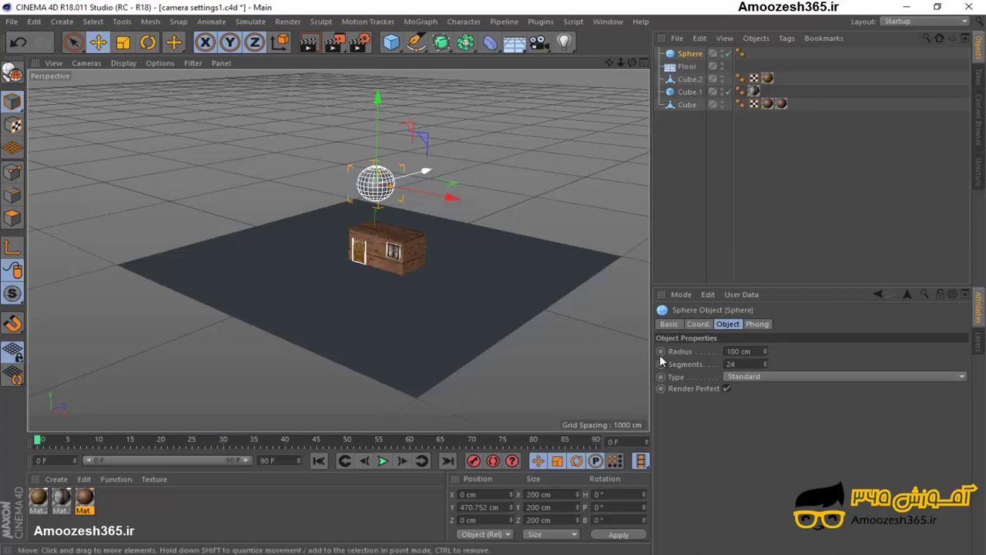
# Set the sphere's radius to 200, then 900, and finally 2000 cm.
pyautogui.doubleClick(740, 351)
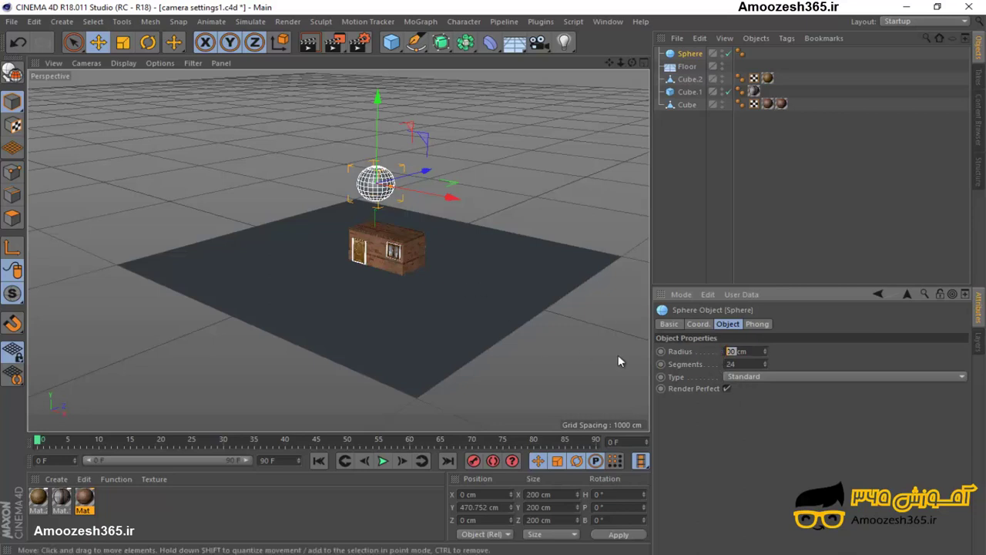
pyautogui.write('2')
pyautogui.write('00')
pyautogui.press('Return')
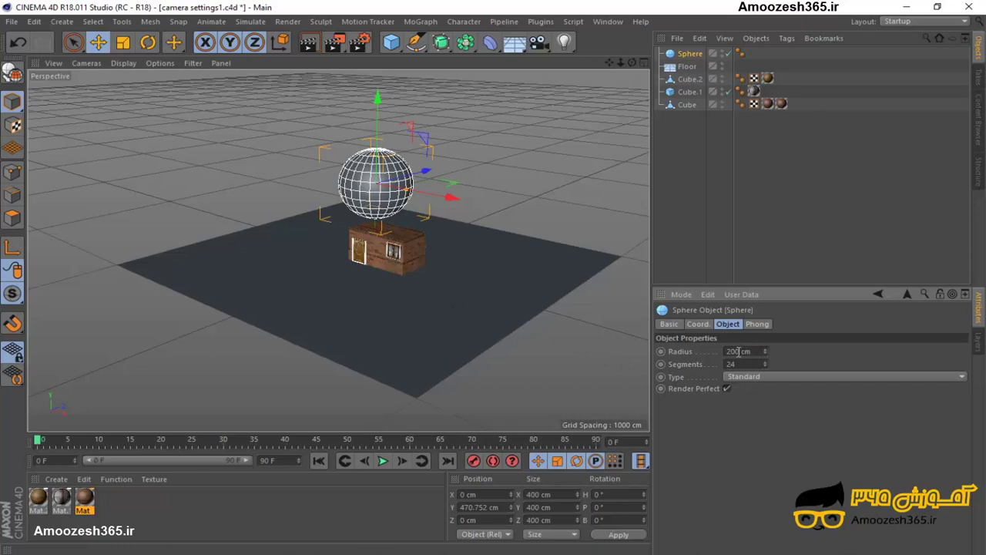
pyautogui.doubleClick(738, 350)
pyautogui.write('900')
pyautogui.press('Return')
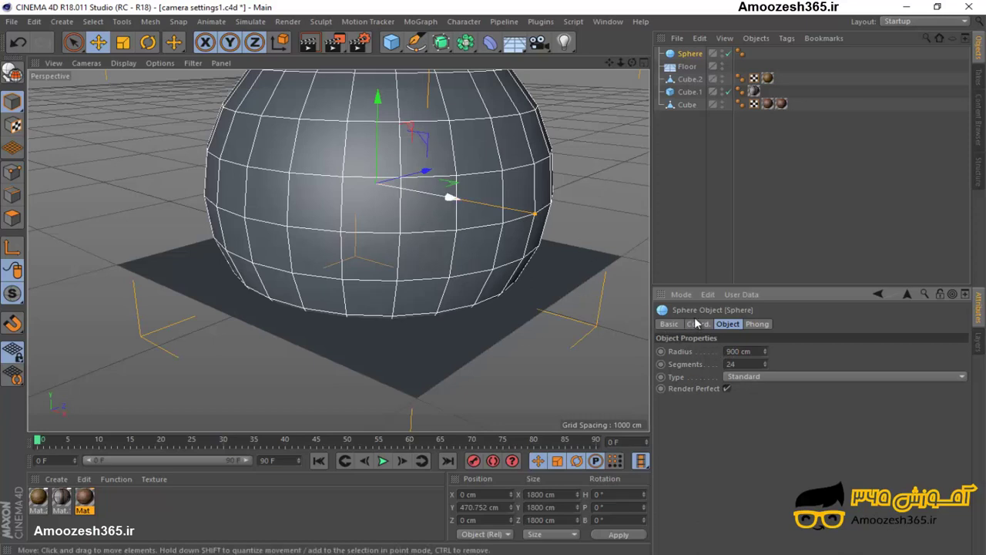
pyautogui.moveTo(739, 352); pyautogui.dragTo(729, 353)
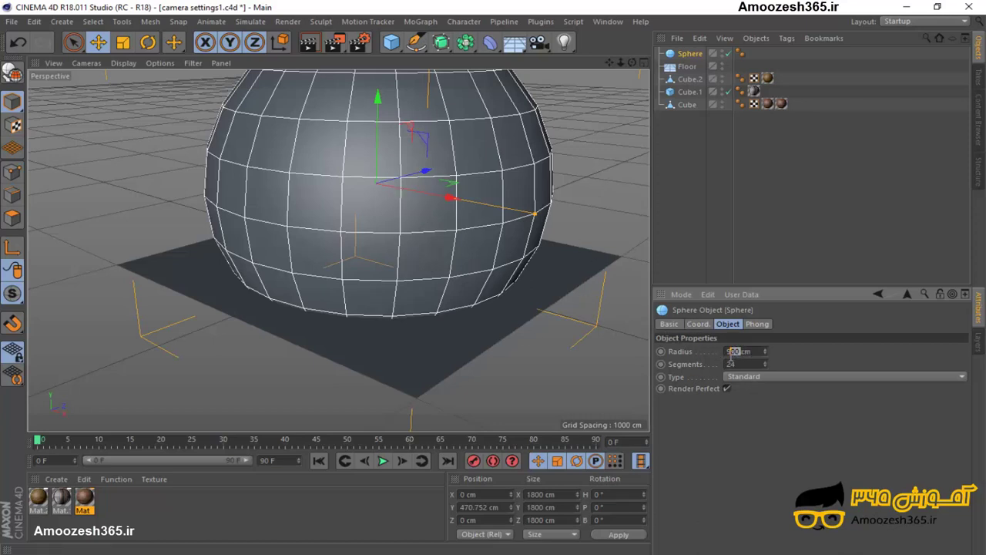
pyautogui.write('200')
pyautogui.write('0')
pyautogui.press('Return')
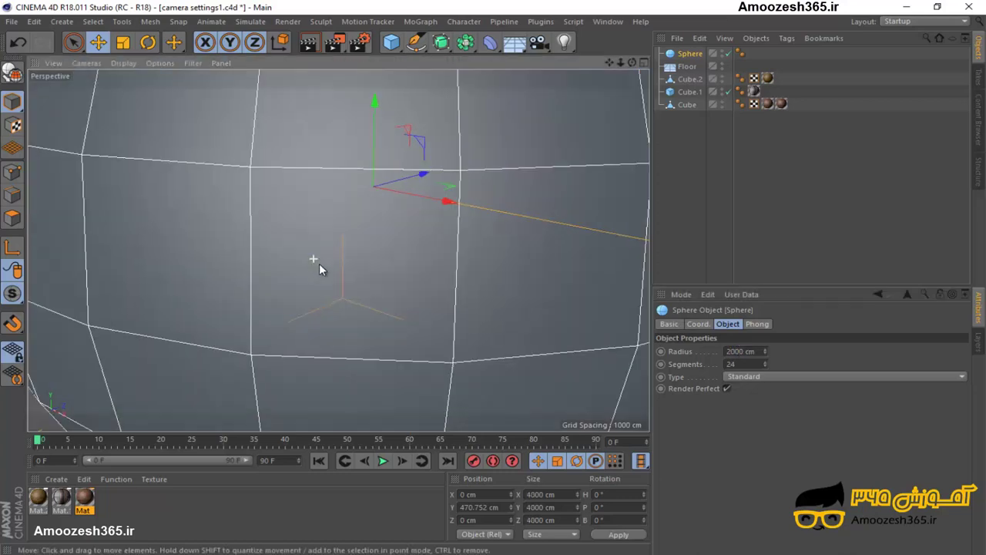
# Switch to the four-view layout and zoom to inspect the huge sphere in the Top view.
pyautogui.scroll(-2, 320, 270)
pyautogui.scroll(-2, 324, 279)
pyautogui.scroll(-2, 323, 279)
pyautogui.scroll(-3, 331, 282)
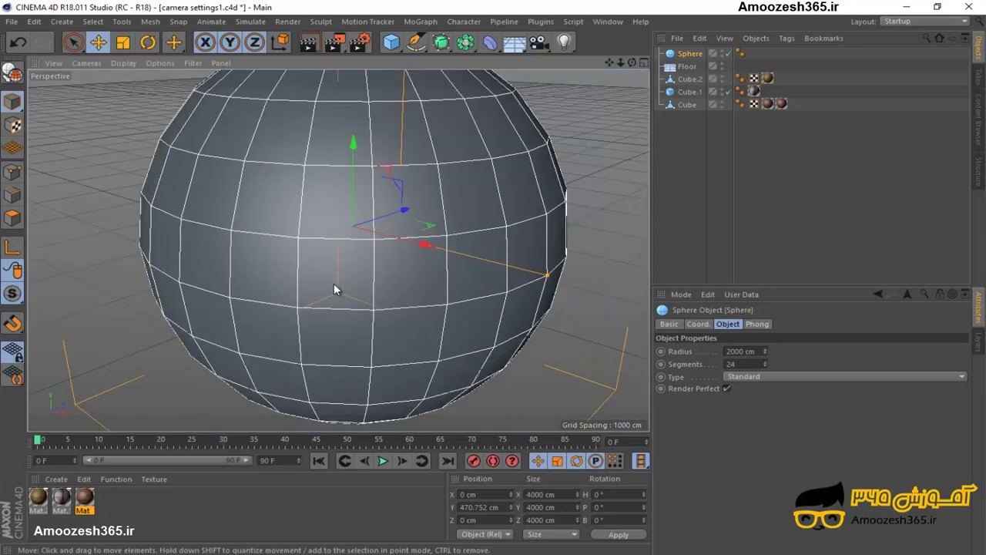
pyautogui.middleClick(333, 283)
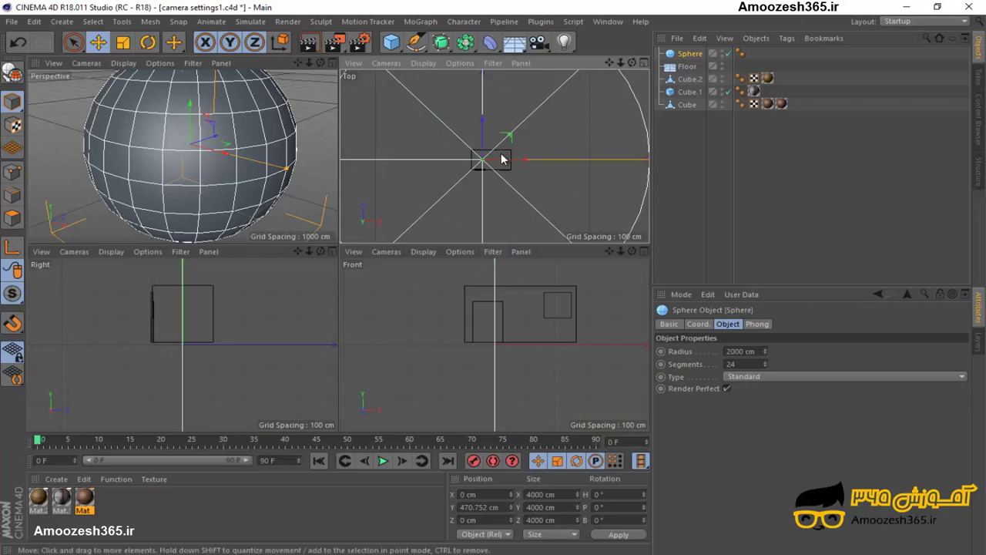
pyautogui.scroll(-1, 501, 158)
pyautogui.scroll(-2, 502, 157)
pyautogui.scroll(-1, 502, 158)
pyautogui.scroll(-1, 501, 158)
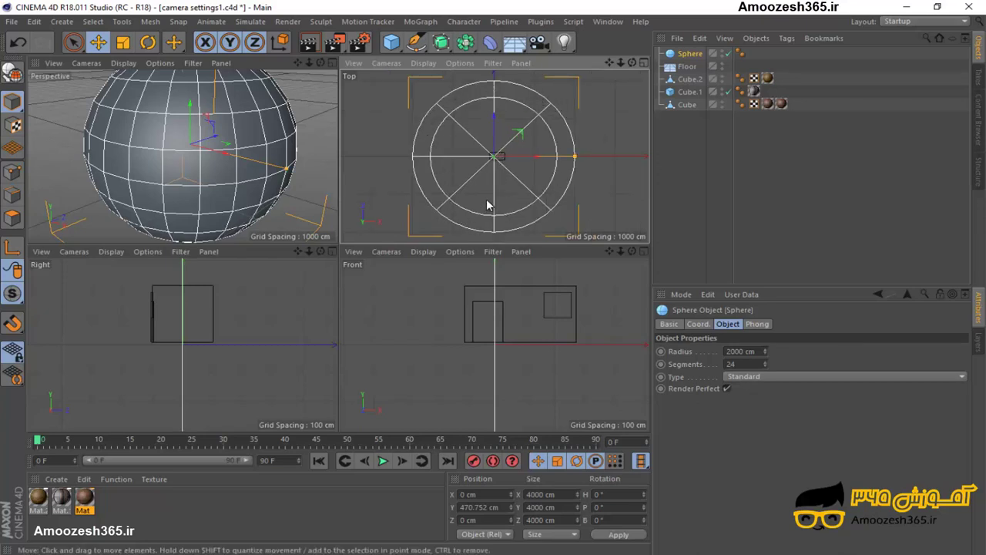
pyautogui.scroll(2, 486, 202)
pyautogui.scroll(1, 489, 203)
pyautogui.scroll(1, 490, 203)
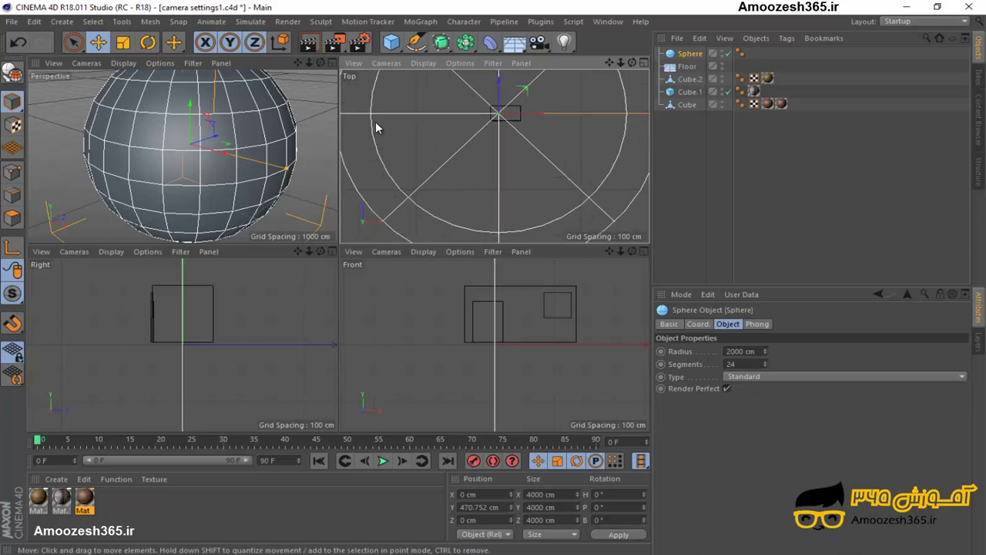
pyautogui.scroll(-3, 521, 183)
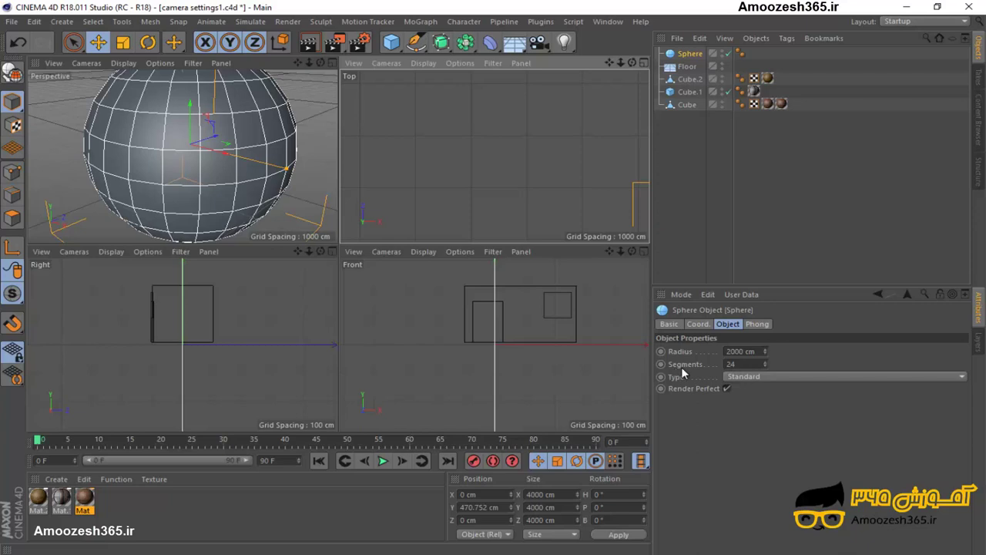
# Raise the sphere's Segments value from 24 to 60.
pyautogui.doubleClick(731, 364)
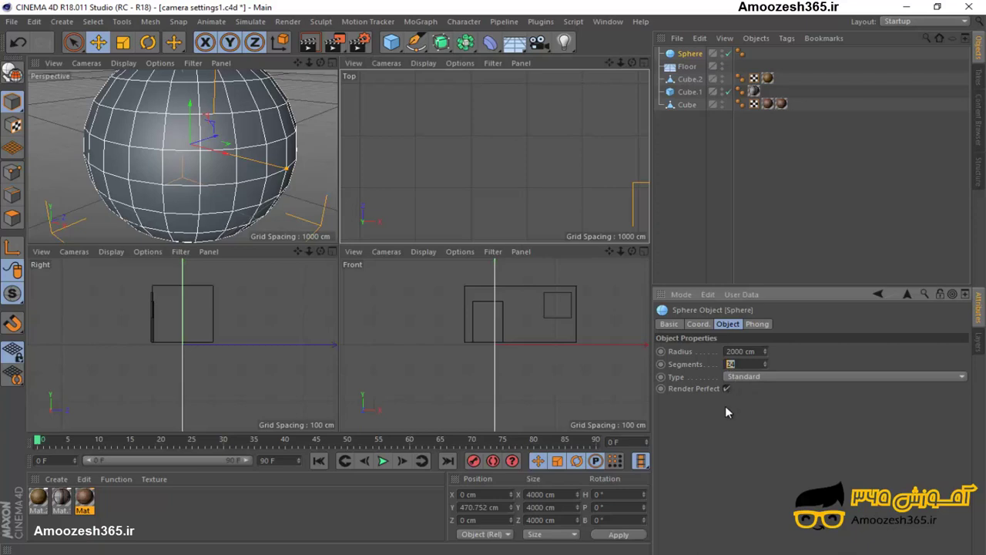
pyautogui.write('6')
pyautogui.write('0')
pyautogui.press('Return')
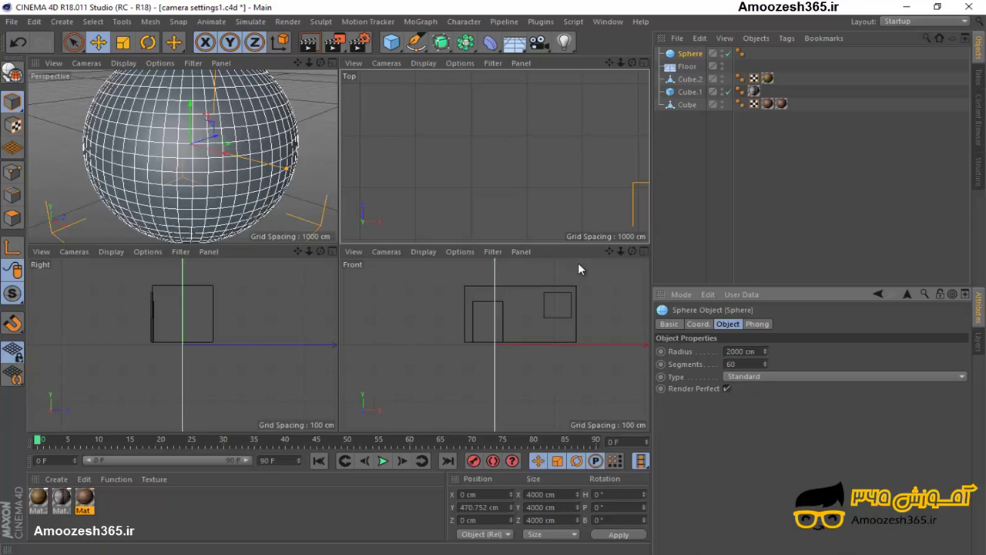
# Recentre the Top view on the sphere outline, reselect the sphere, and return to single Perspective view.
pyautogui.click(522, 192)
pyautogui.click(522, 192)
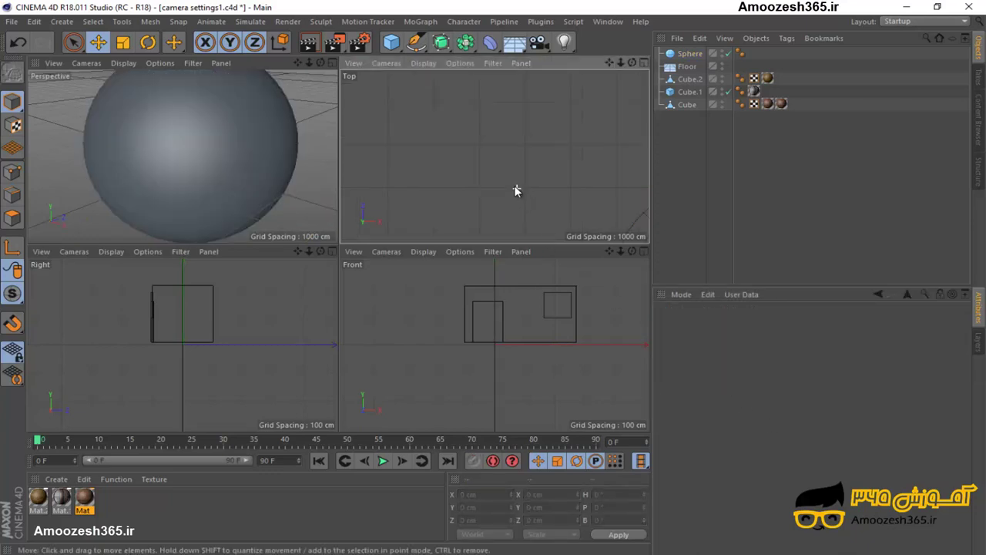
pyautogui.scroll(-5, 514, 190)
pyautogui.scroll(-3, 515, 190)
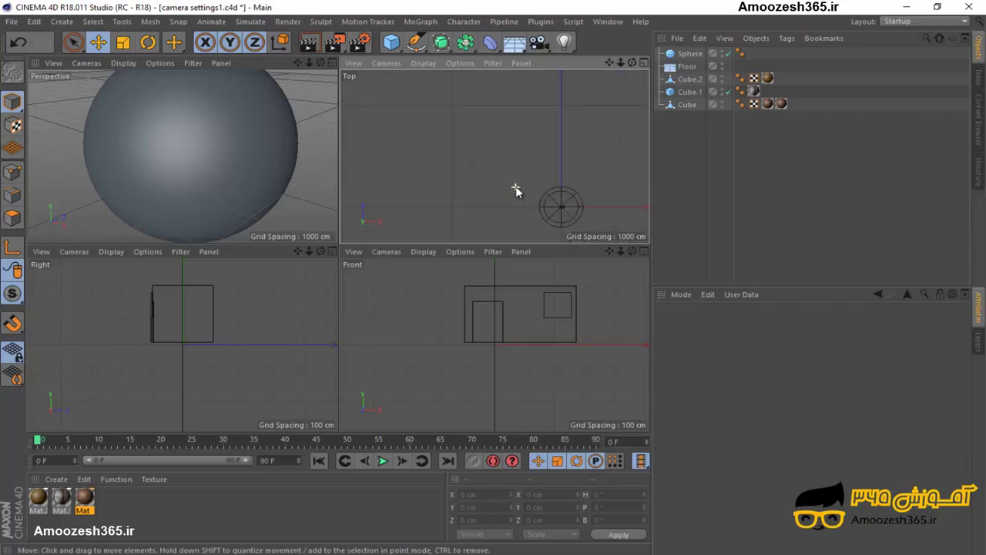
pyautogui.scroll(-2, 557, 196)
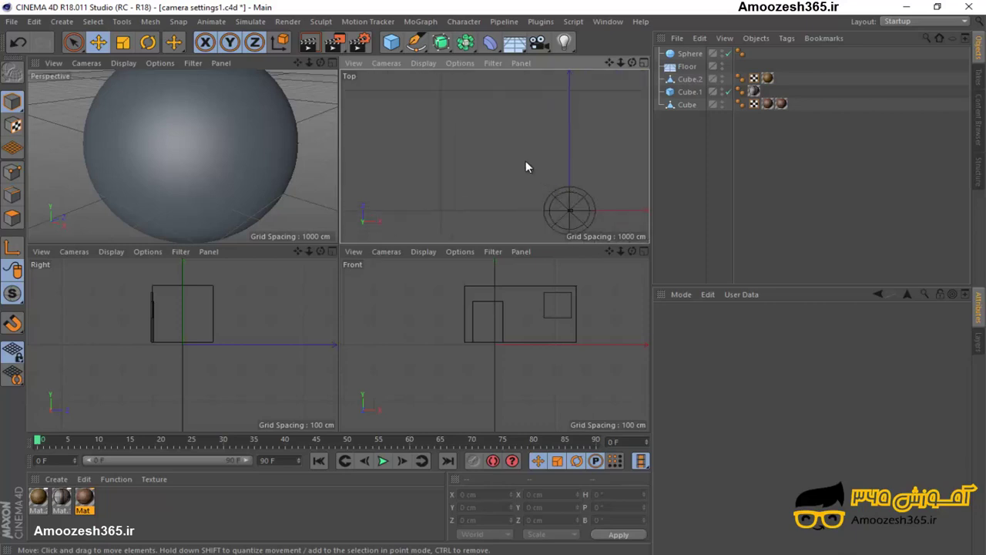
pyautogui.moveTo(609, 63); pyautogui.dragTo(492, 241)
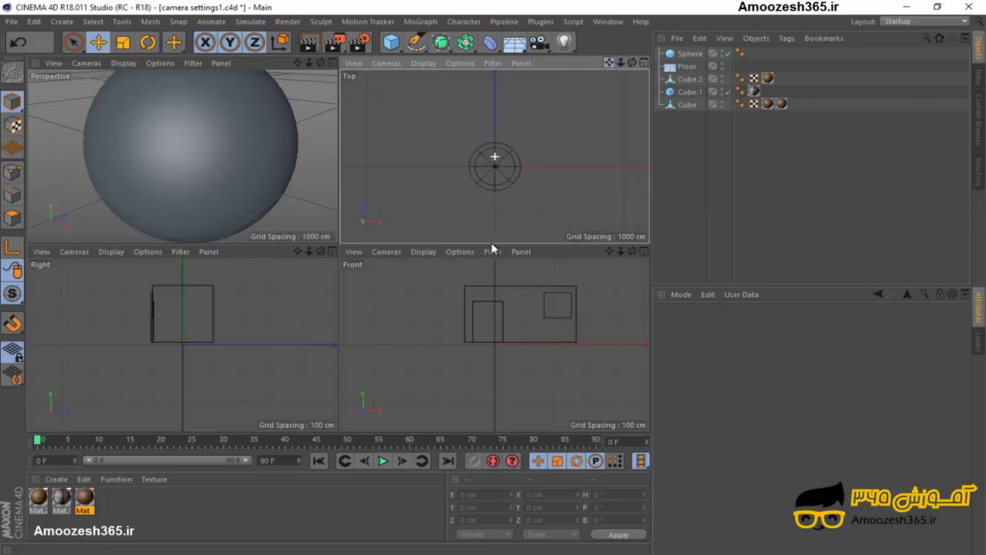
pyautogui.scroll(1, 515, 204)
pyautogui.scroll(1, 508, 199)
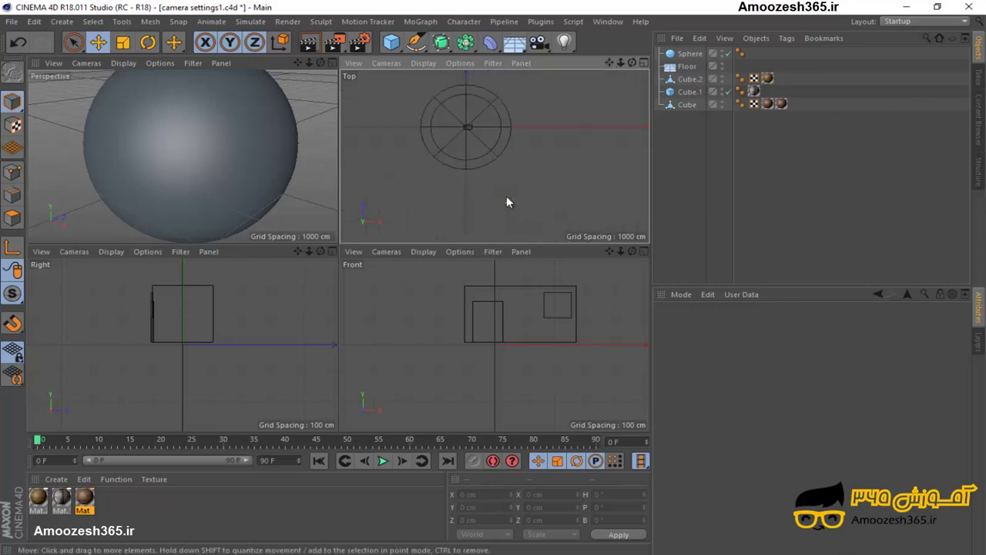
pyautogui.scroll(2, 505, 194)
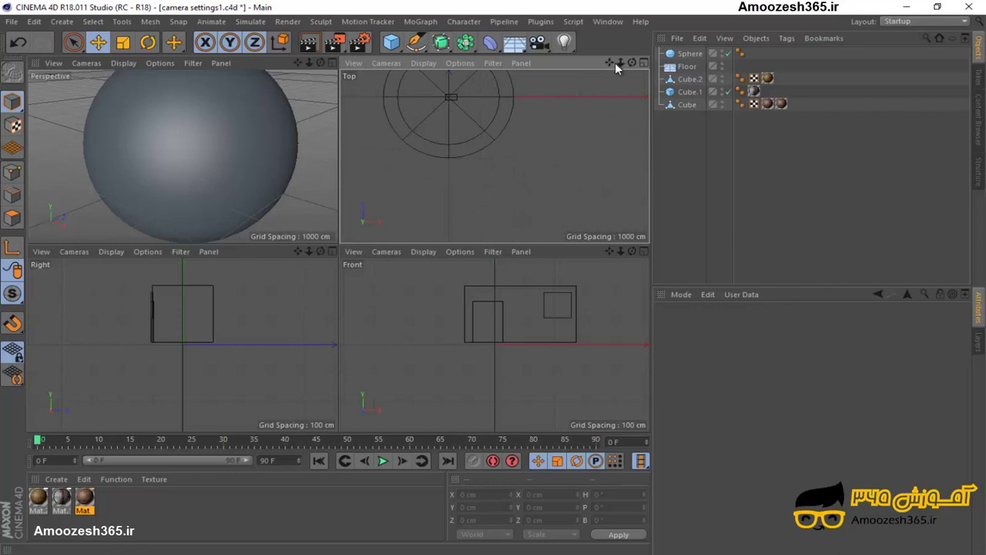
pyautogui.moveTo(615, 63)
pyautogui.mouseDown()
pyautogui.moveTo(495, 248)
pyautogui.moveTo(505, 252)
pyautogui.moveTo(561, 139)
pyautogui.mouseUp()
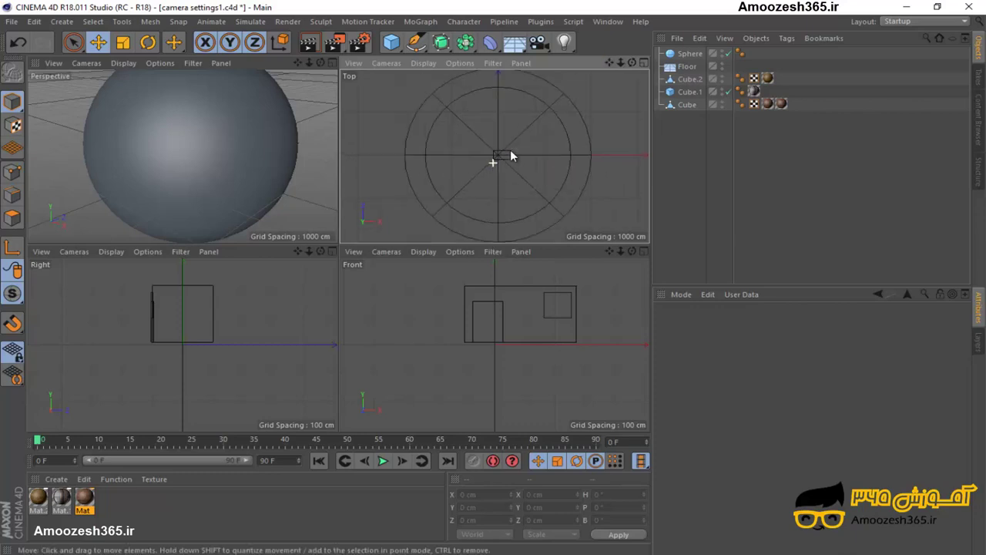
pyautogui.moveTo(560, 139); pyautogui.dragTo(432, 109)
pyautogui.click(433, 196)
pyautogui.middleClick(237, 169)
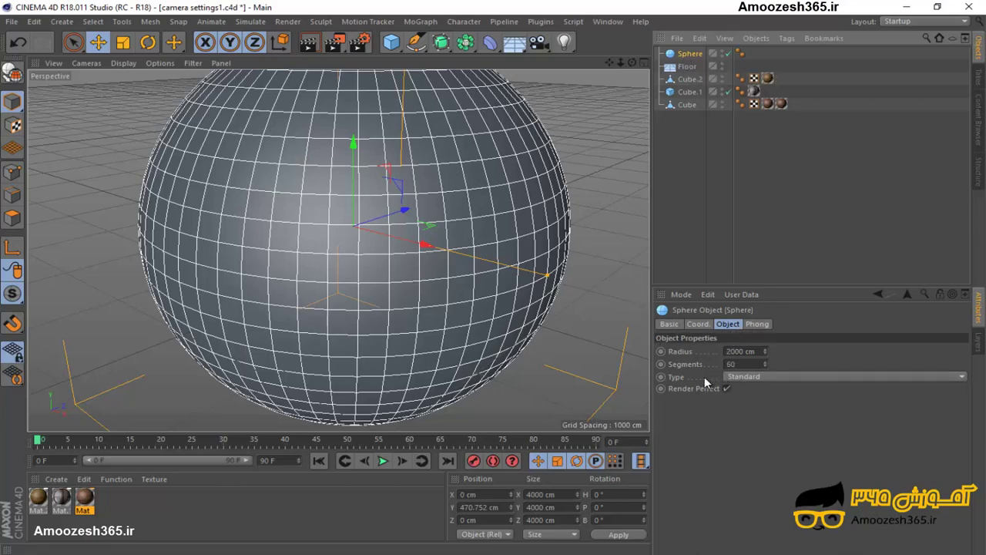
# Change the sphere's Type to Hemisphere and orbit around the resulting 2000 cm dome.
pyautogui.click(728, 376)
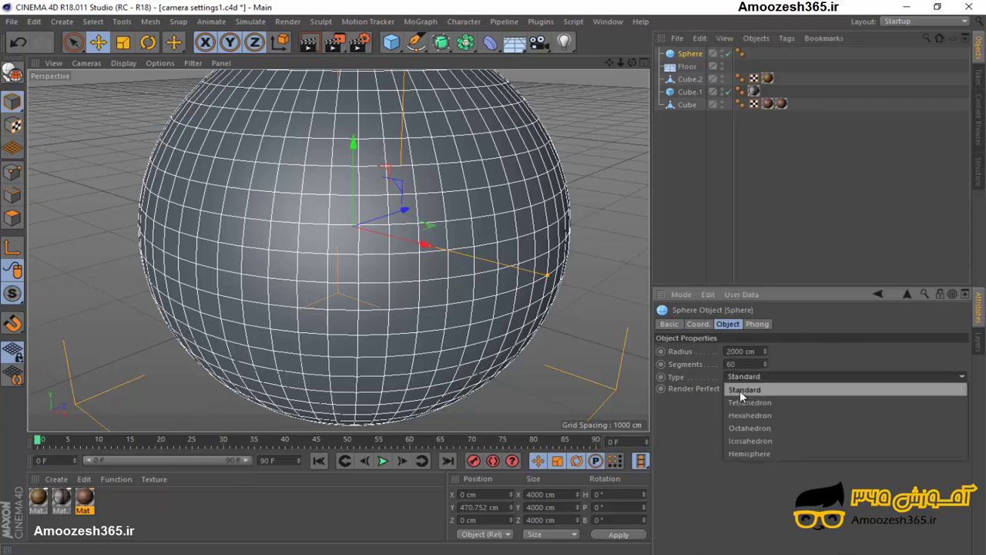
pyautogui.click(750, 455)
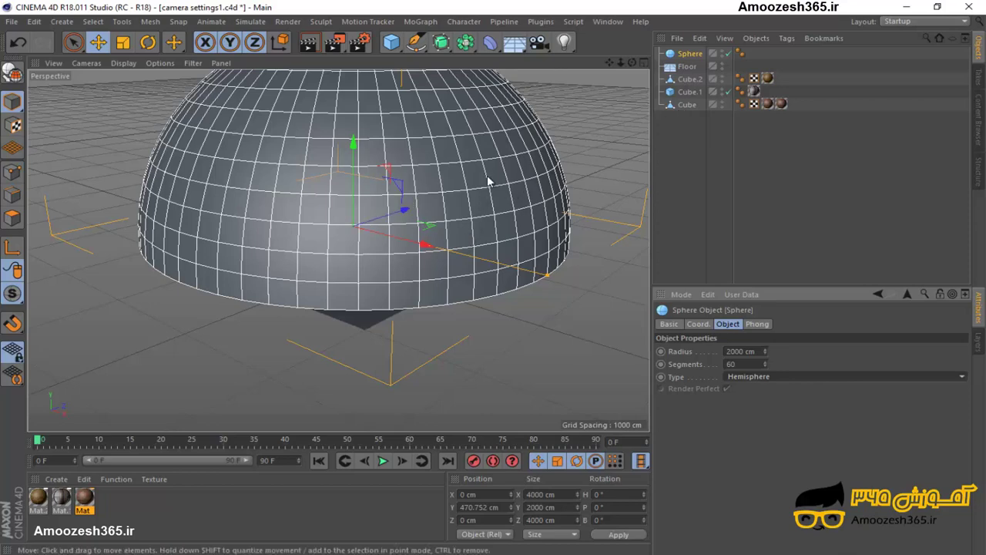
pyautogui.keyDown('alt'); pyautogui.moveTo(496, 286); pyautogui.dragTo(560, 94); pyautogui.keyUp('alt')
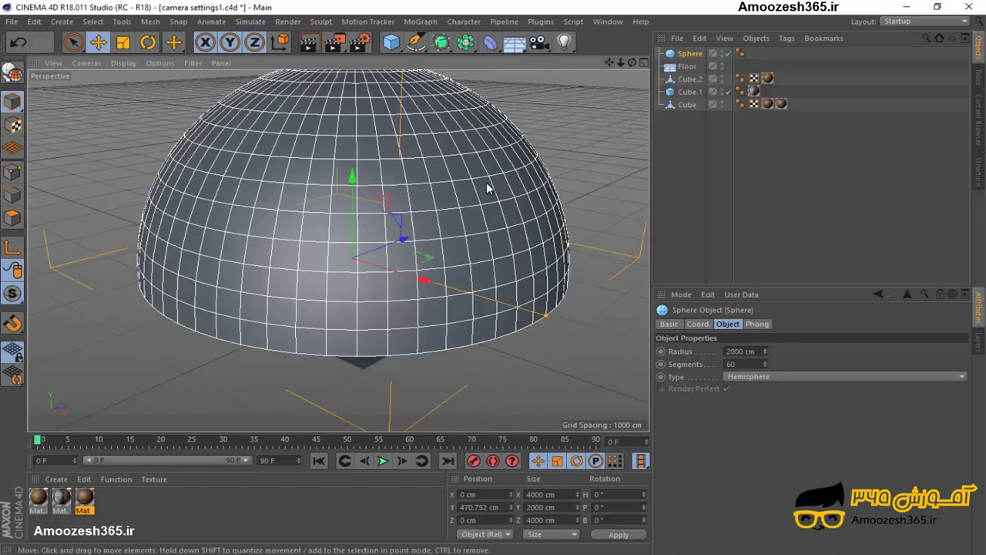
pyautogui.scroll(2, 486, 183)
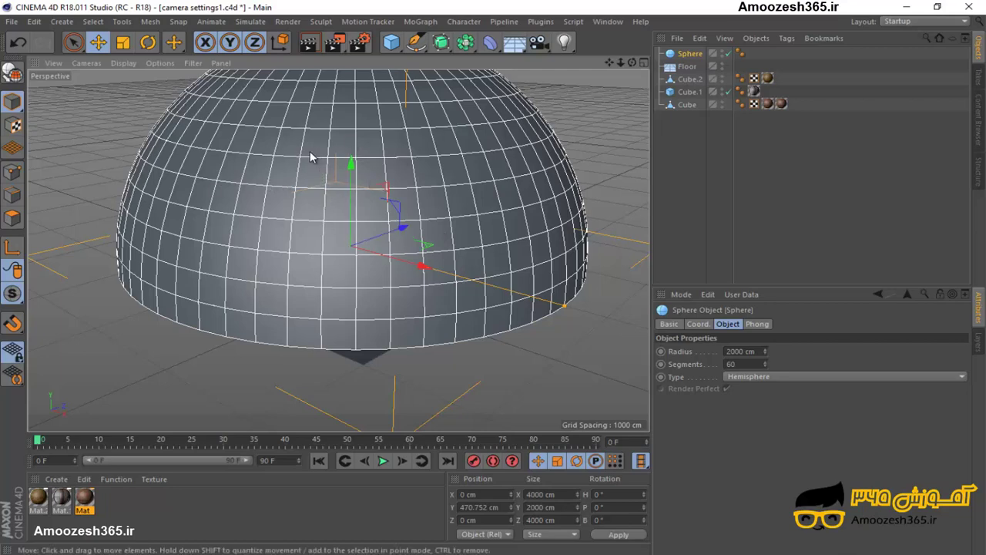
# Create a new material, Mat.3, and apply it to the dome.
pyautogui.click(125, 498)
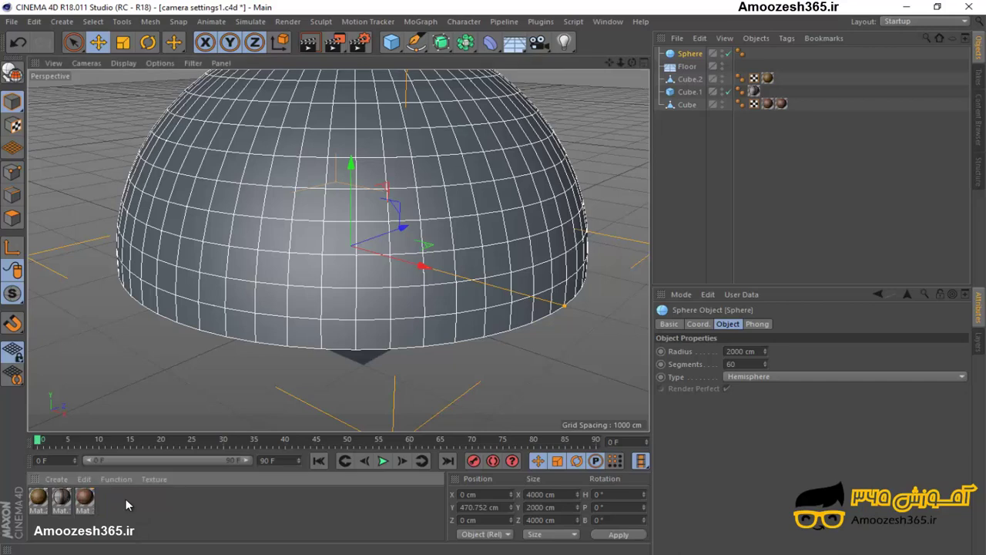
pyautogui.doubleClick(126, 498)
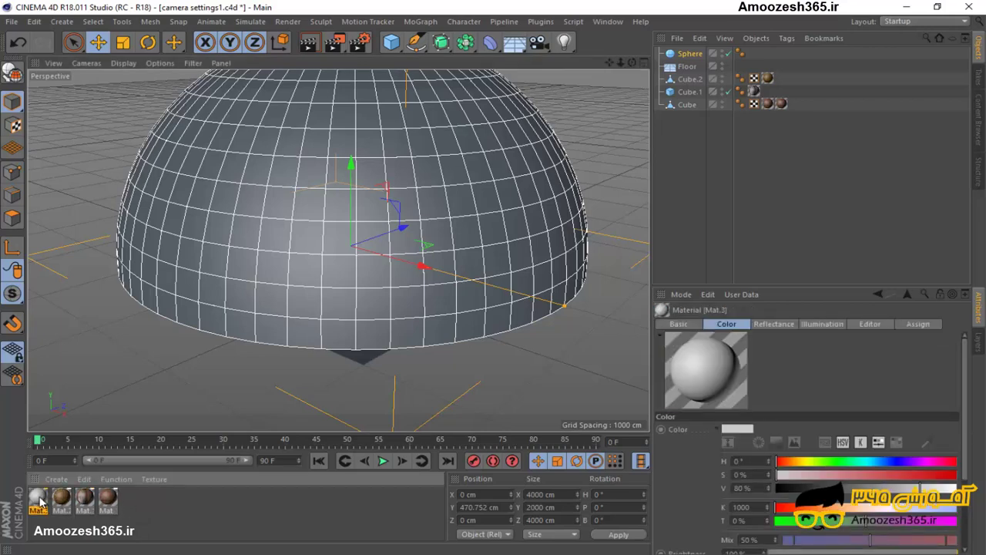
pyautogui.moveTo(40, 503)
pyautogui.mouseDown()
pyautogui.moveTo(200, 375)
pyautogui.moveTo(309, 254)
pyautogui.mouseUp()
pyautogui.moveTo(392, 174); pyautogui.dragTo(401, 168)
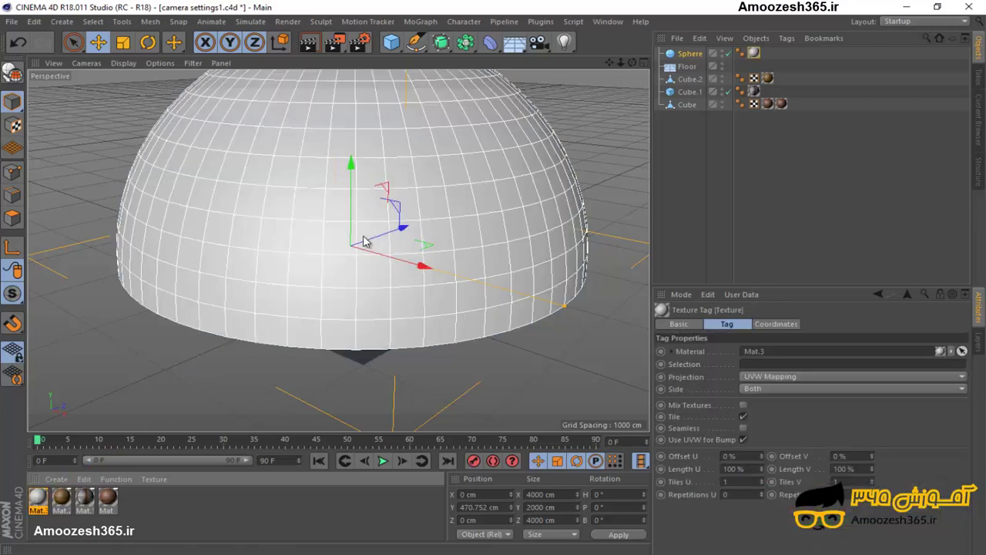
pyautogui.click(38, 500)
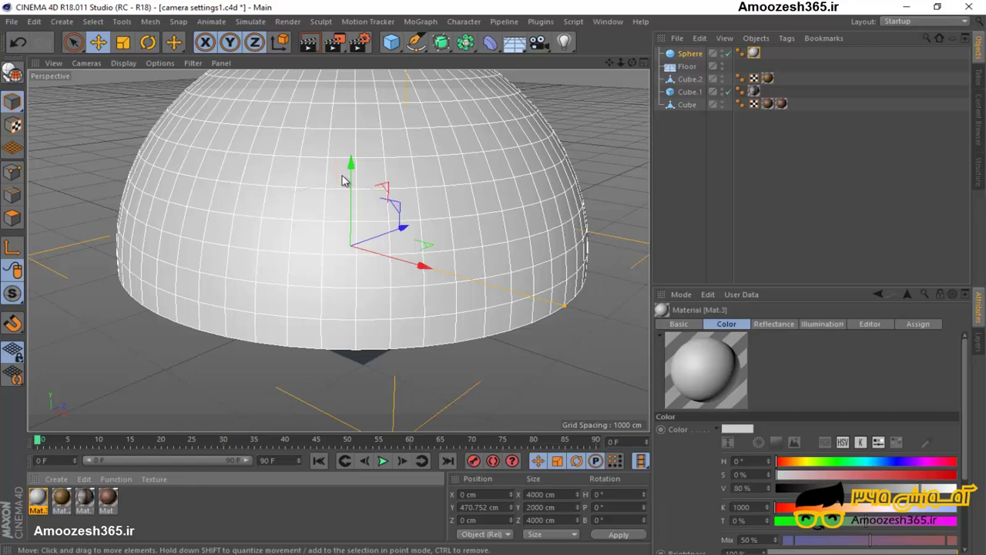
# Set Mat.3 reflectance: width 2%, falloff -99%, specular 6%, bump 9%, brightness 8%.
pyautogui.click(773, 324)
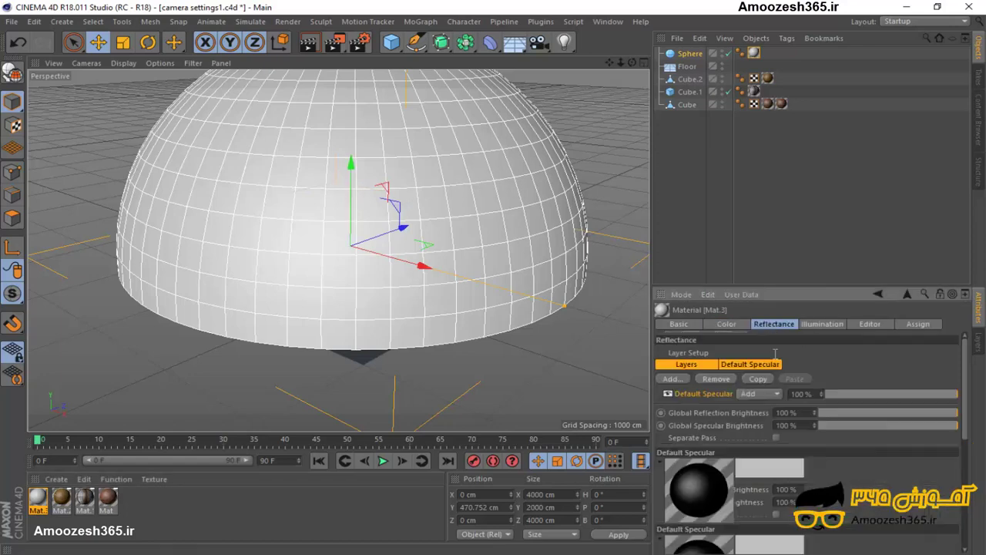
pyautogui.scroll(-3, 848, 402)
pyautogui.moveTo(848, 401)
pyautogui.mouseDown()
pyautogui.moveTo(805, 402)
pyautogui.moveTo(829, 418)
pyautogui.moveTo(795, 414)
pyautogui.moveTo(793, 402)
pyautogui.mouseUp()
pyautogui.moveTo(822, 438); pyautogui.dragTo(798, 439)
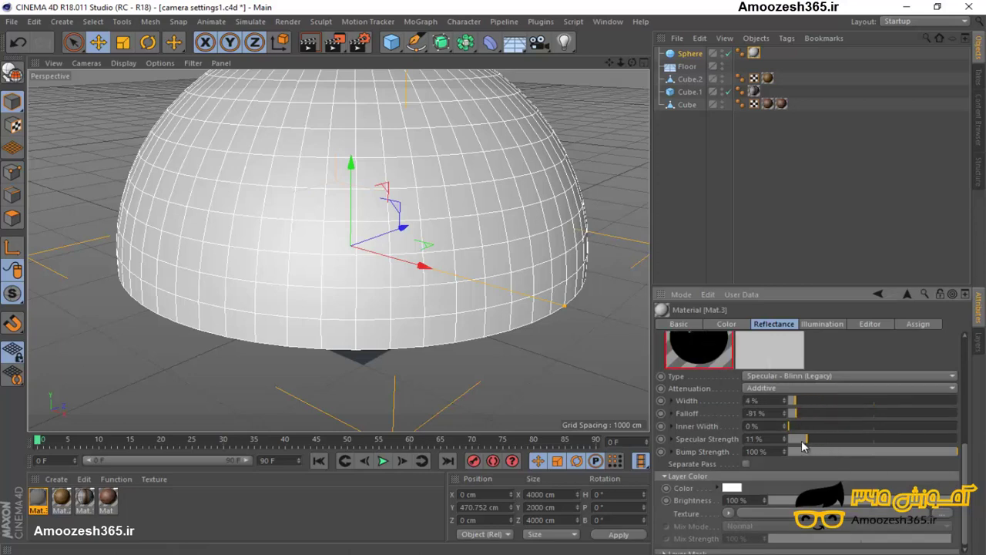
pyautogui.moveTo(889, 450); pyautogui.dragTo(805, 458)
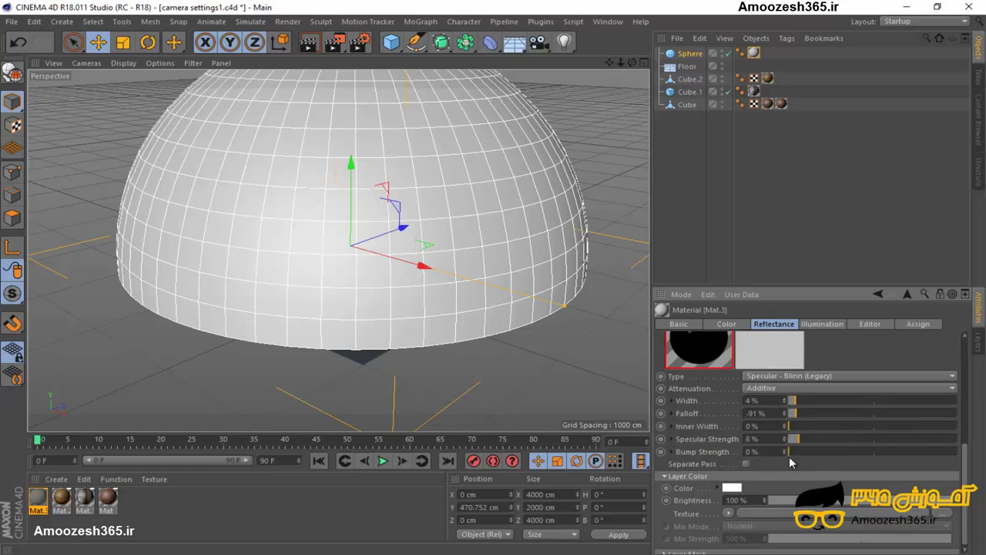
pyautogui.moveTo(802, 416); pyautogui.dragTo(790, 402)
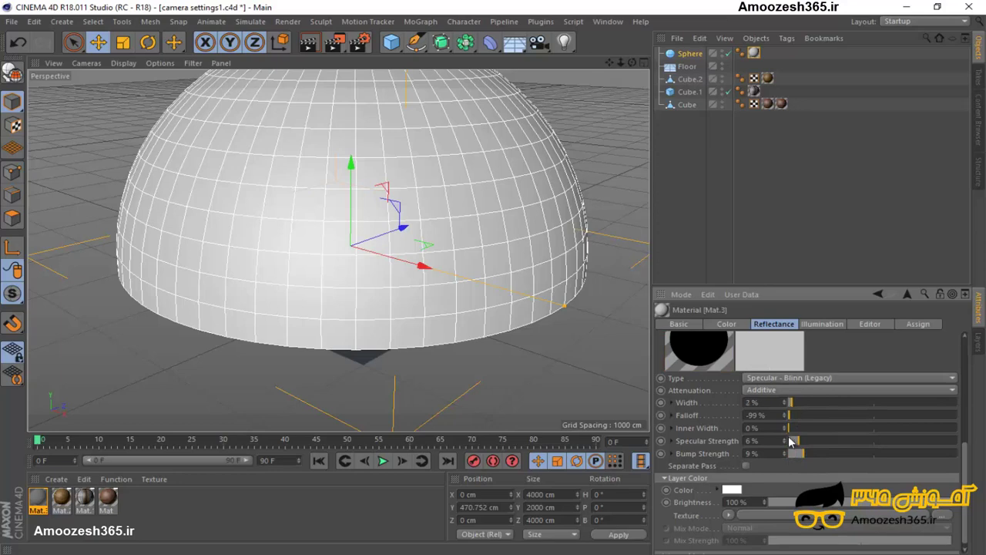
pyautogui.moveTo(828, 501); pyautogui.dragTo(784, 502)
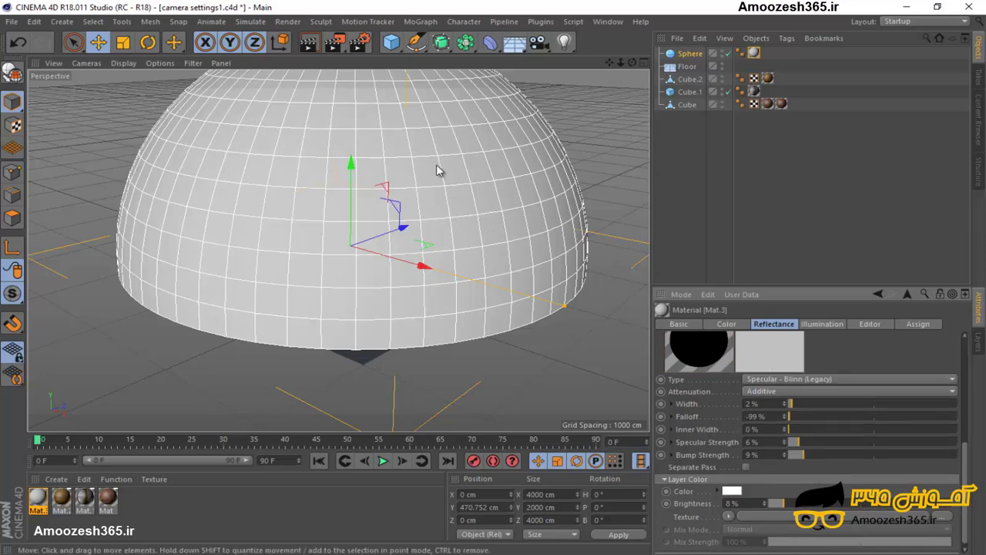
pyautogui.moveTo(352, 165); pyautogui.dragTo(502, 343)
pyautogui.hotkey('ctrl', 'z')
pyautogui.hotkey('ctrl', 'z')
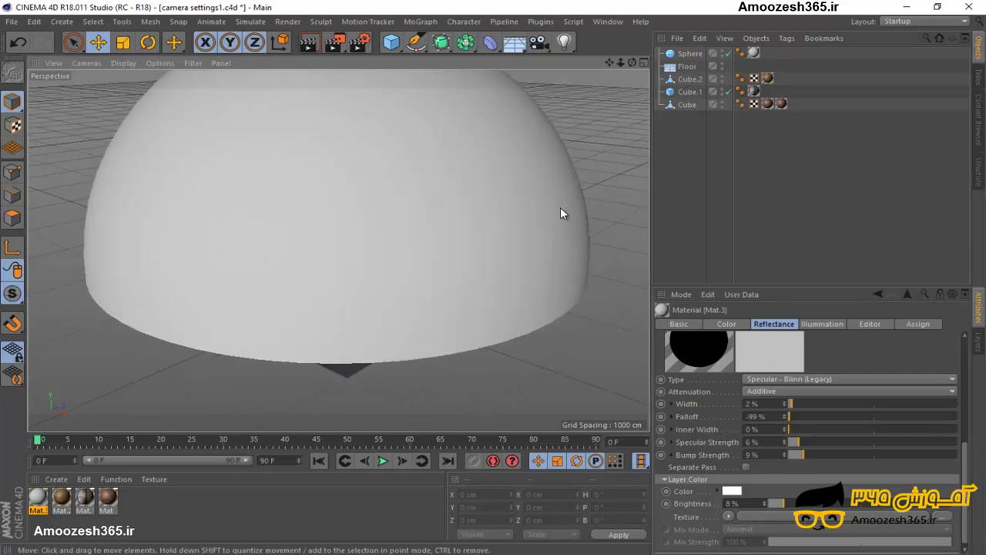
# Select the Sphere and drag Mat.3 onto the dome, restoring Mat.3 after an accidental delete.
pyautogui.scroll(-2, 560, 208)
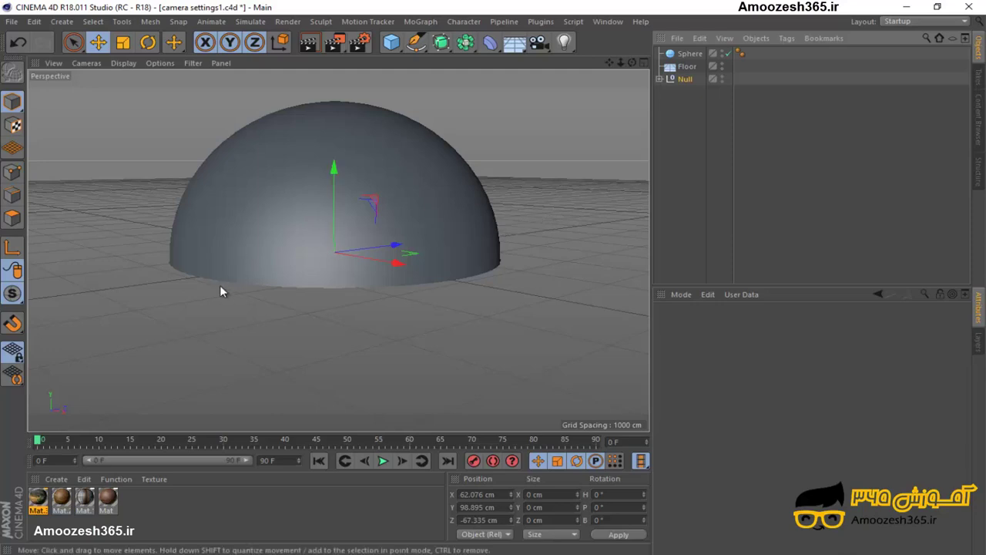
pyautogui.click(34, 499)
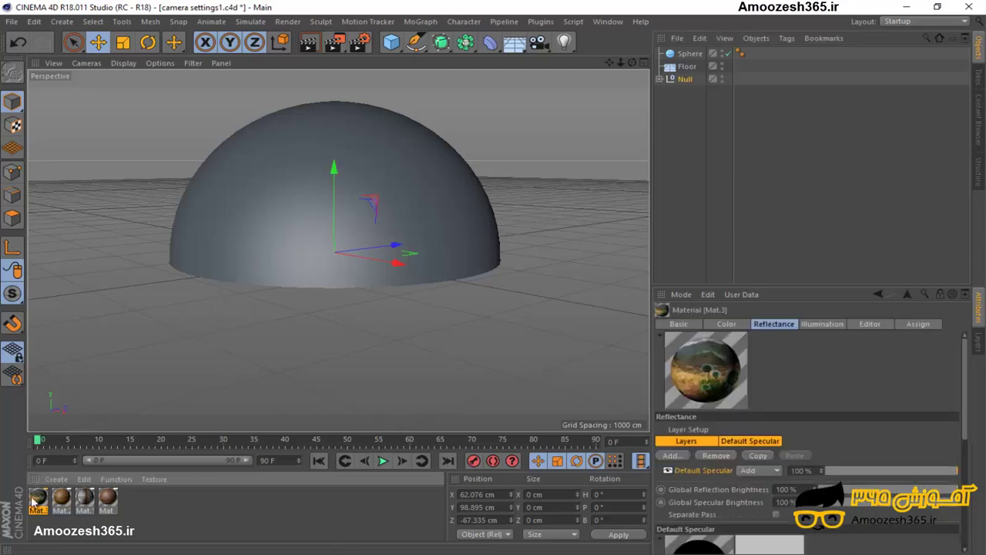
pyautogui.press('Delete')
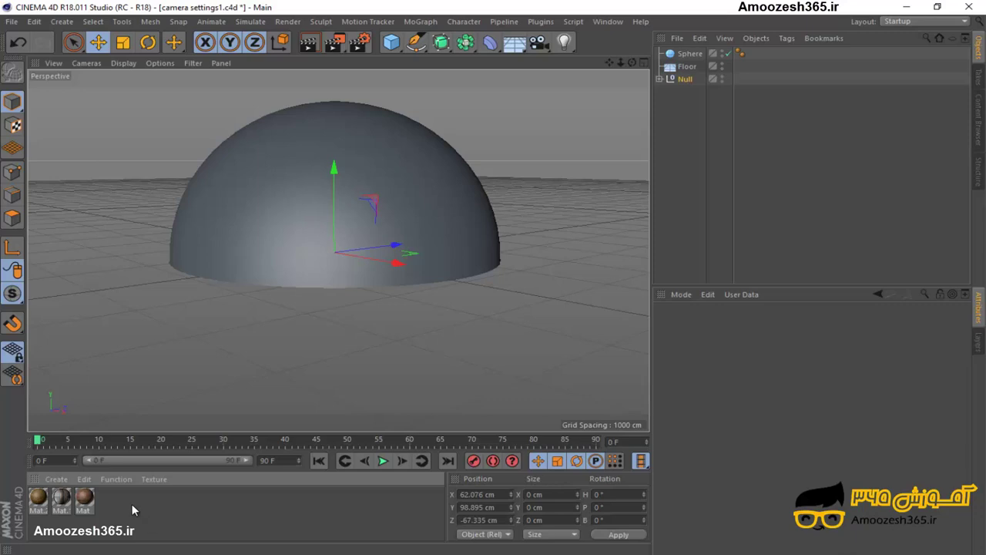
pyautogui.hotkey('ctrl', 'z')
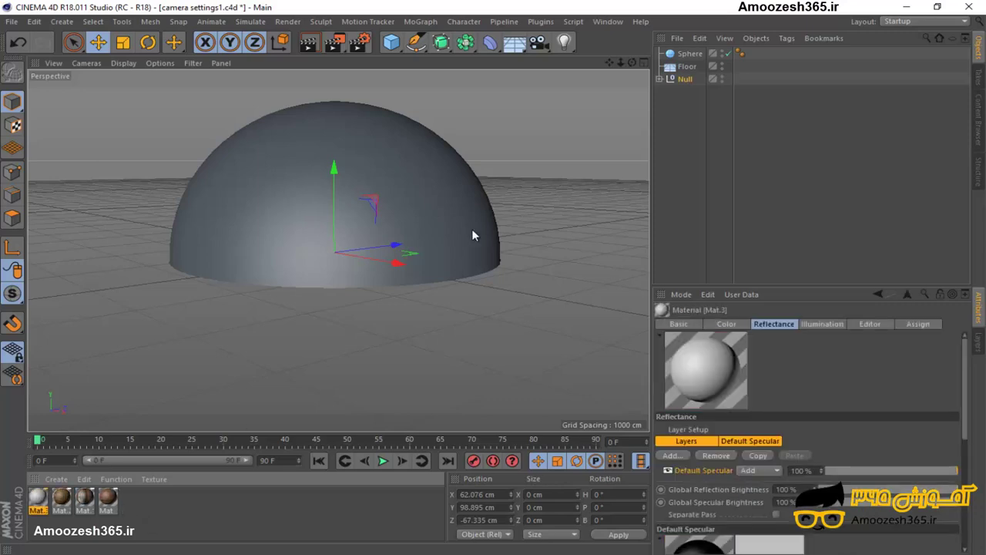
pyautogui.click(690, 56)
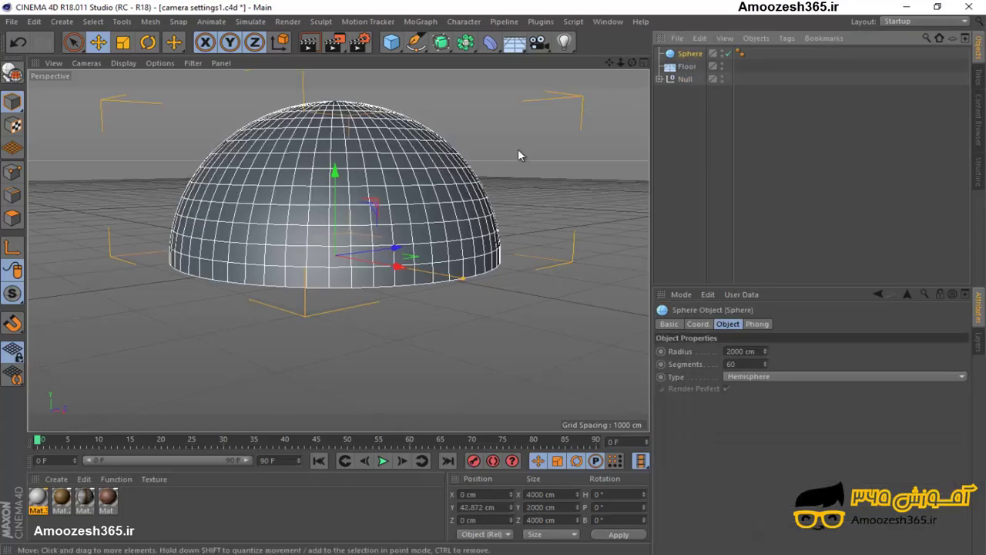
pyautogui.scroll(-2, 518, 149)
pyautogui.moveTo(33, 502); pyautogui.dragTo(336, 205)
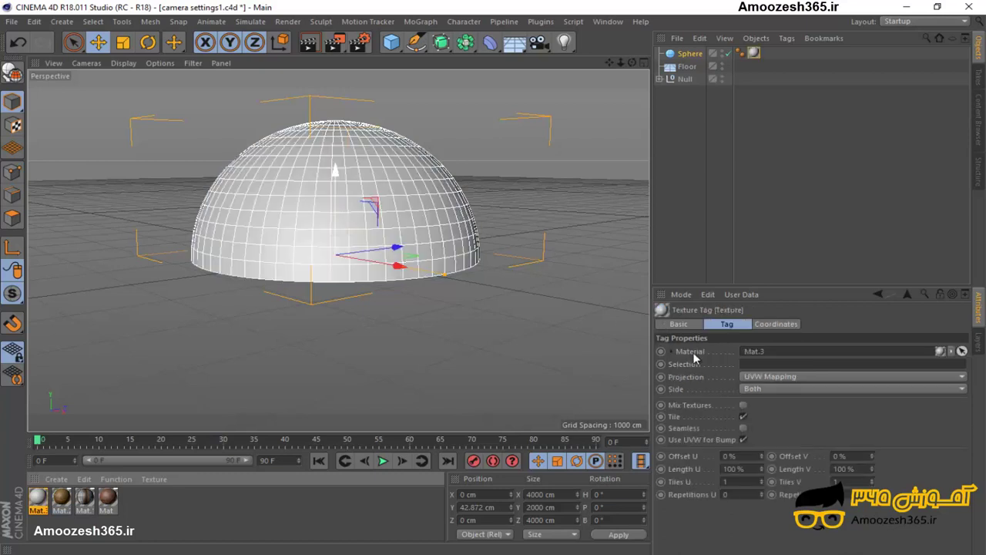
# Set the dome's texture tag projection to Camera Mapping and review the sphere's basic properties.
pyautogui.click(785, 375)
pyautogui.click(751, 365)
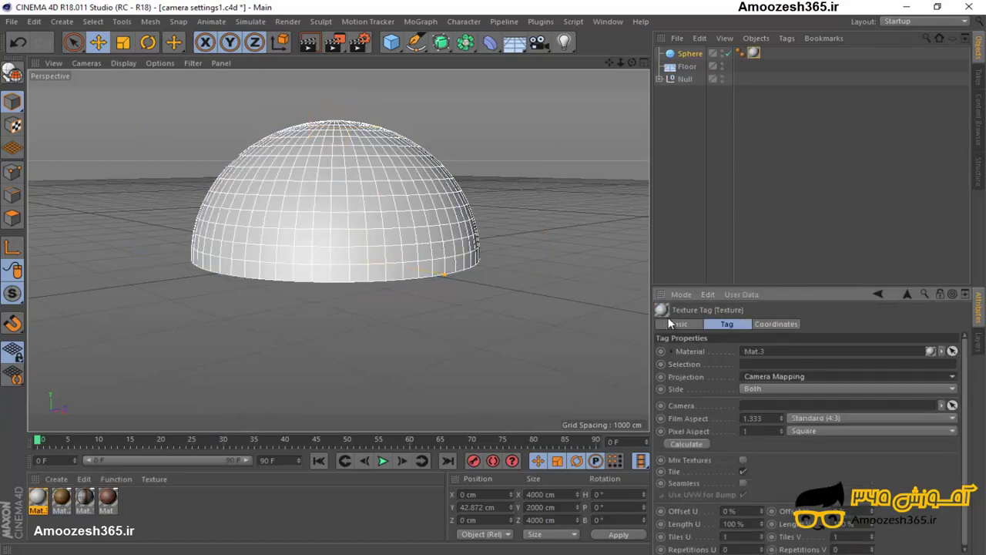
pyautogui.click(672, 324)
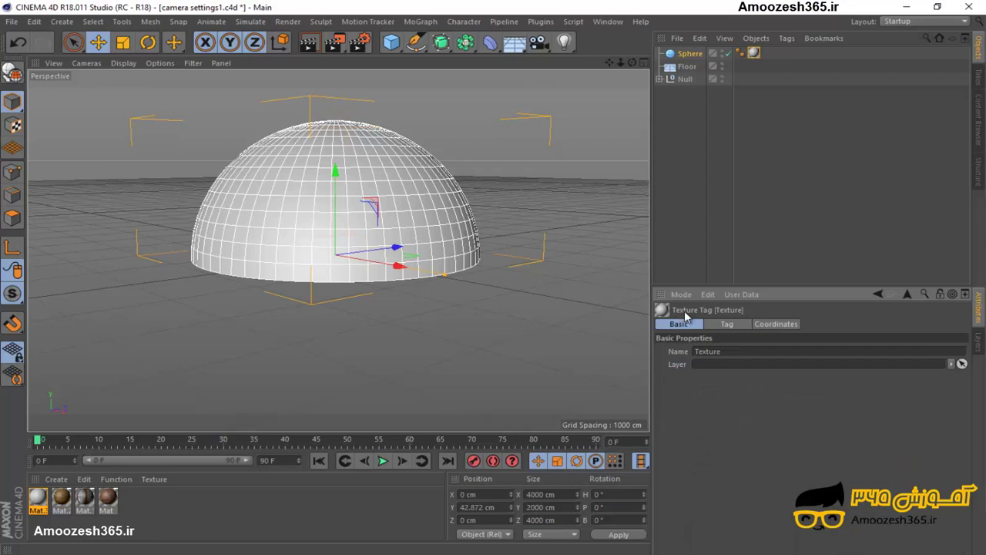
pyautogui.click(691, 53)
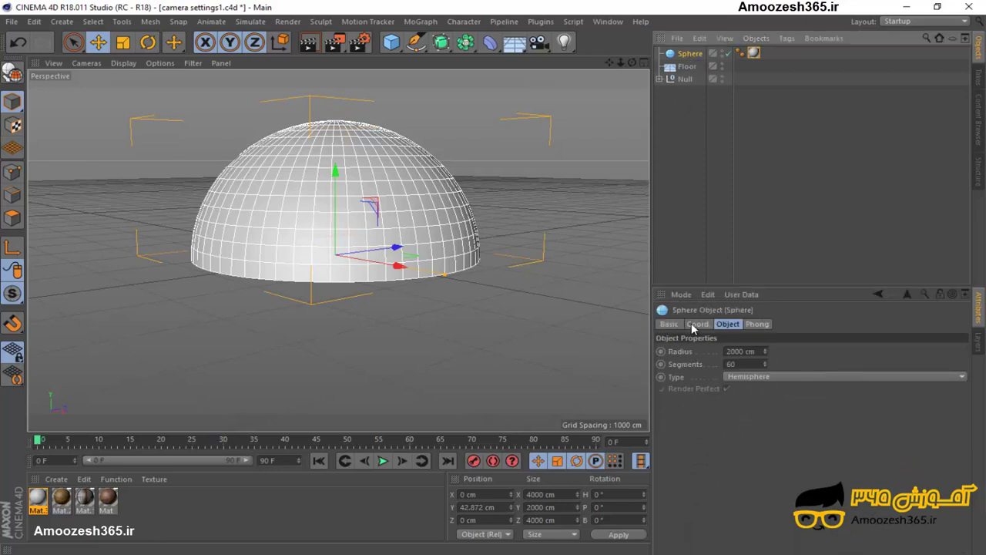
pyautogui.click(667, 326)
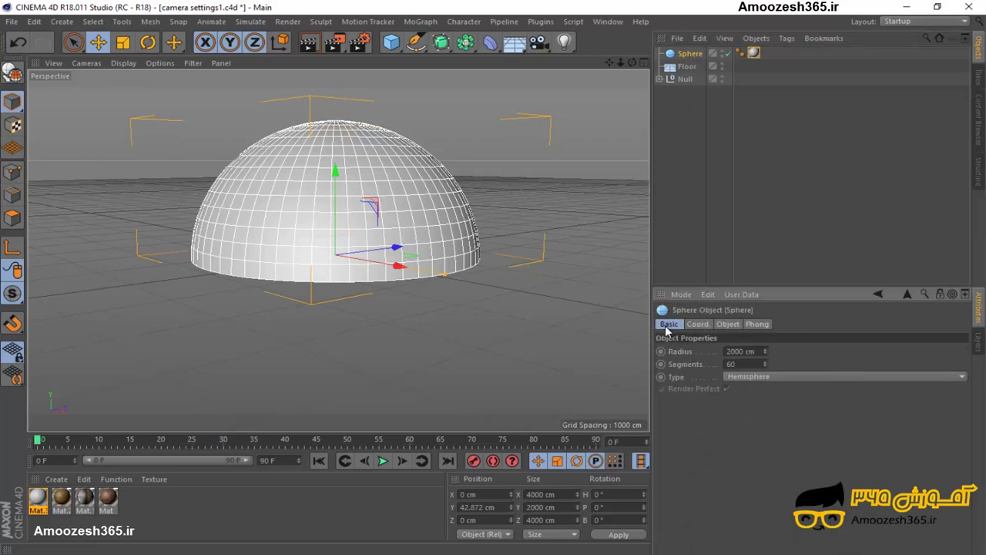
# Load Pictures\2.jpg as Mat.3's Color texture and copy it into the project folder.
pyautogui.doubleClick(37, 499)
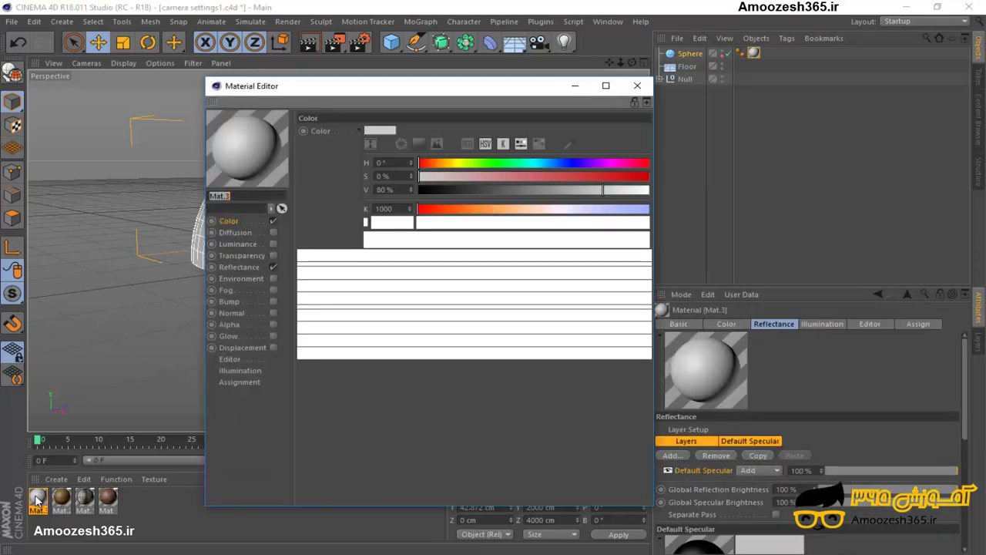
pyautogui.moveTo(501, 84); pyautogui.dragTo(462, 56)
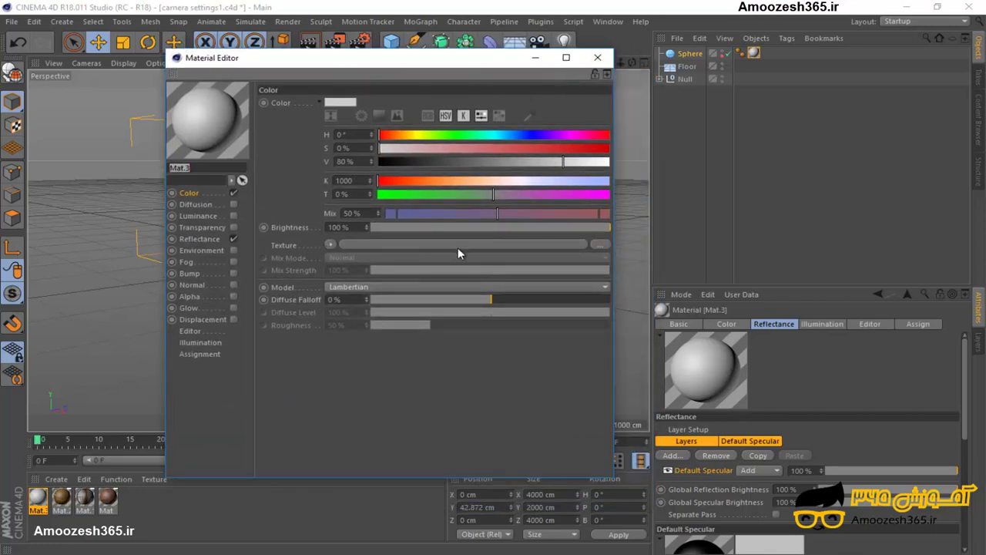
pyautogui.click(555, 248)
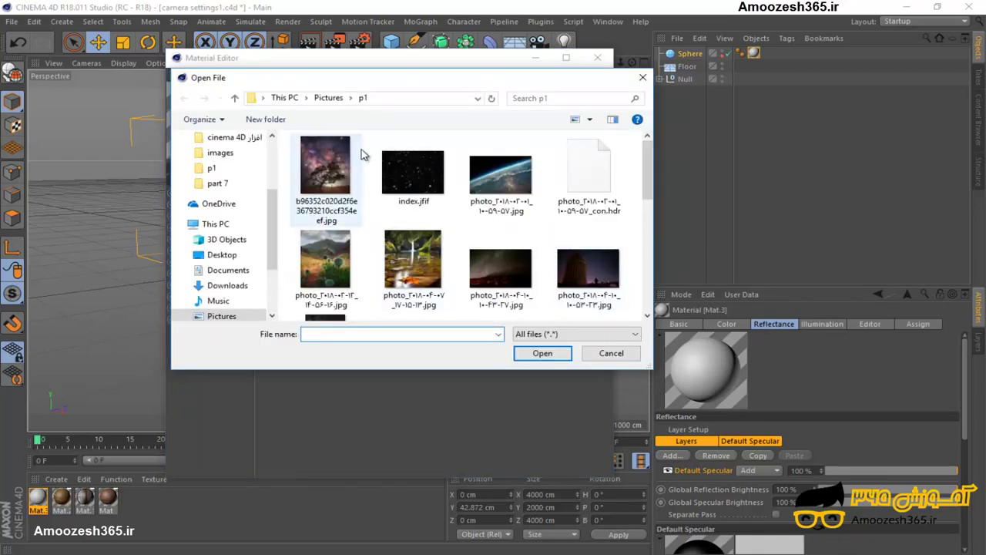
pyautogui.moveTo(413, 78); pyautogui.dragTo(373, 72)
pyautogui.scroll(-2, 372, 213)
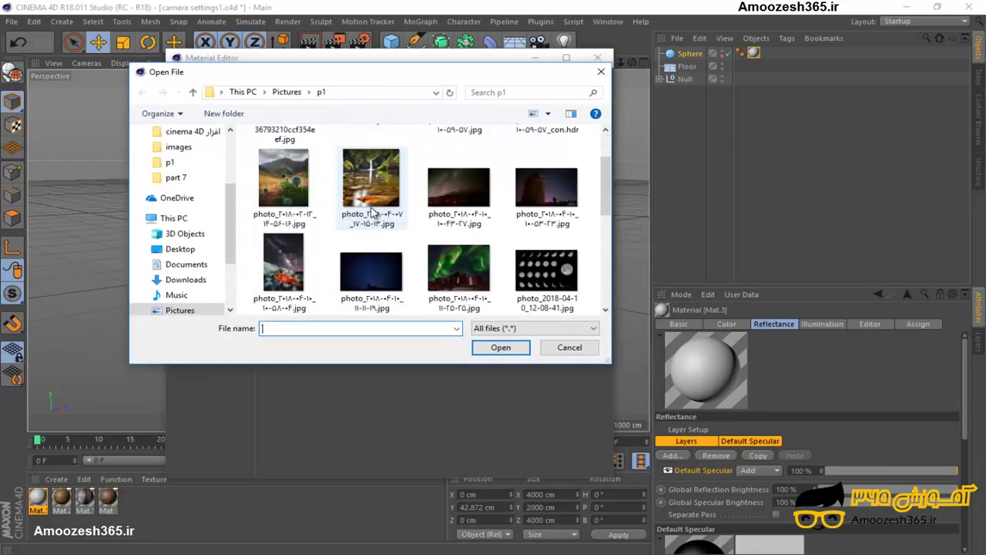
pyautogui.scroll(-2, 372, 214)
pyautogui.scroll(2, 370, 214)
pyautogui.scroll(2, 308, 206)
pyautogui.scroll(2, 249, 200)
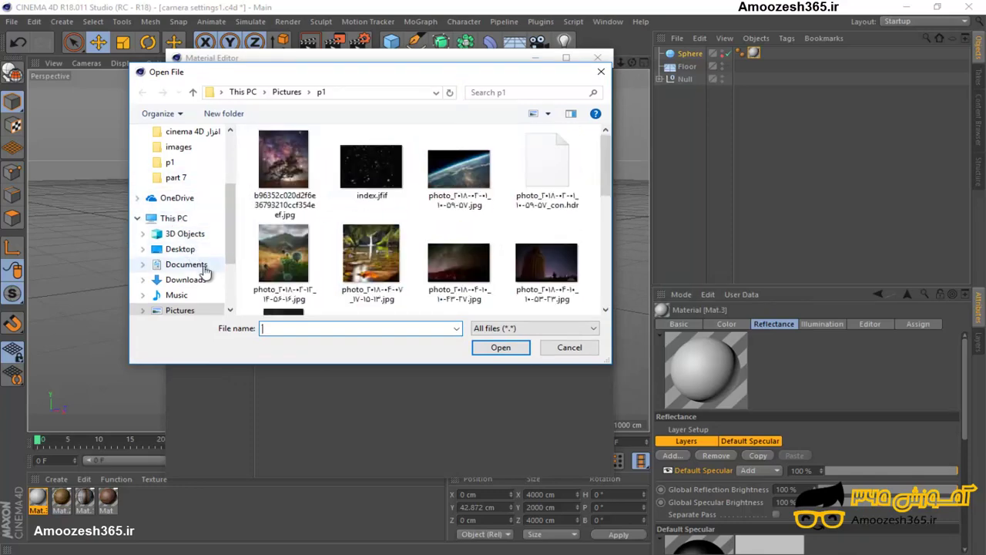
pyautogui.click(178, 310)
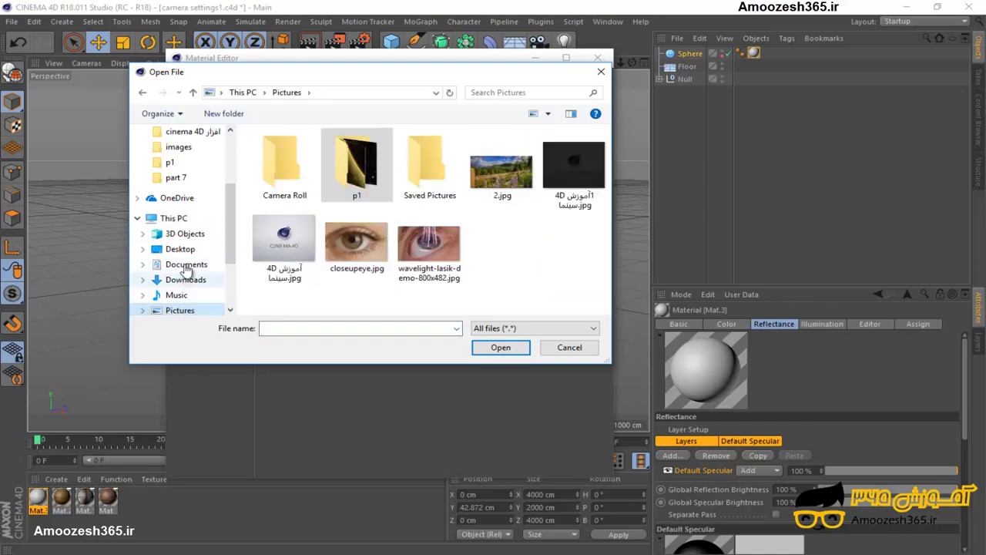
pyautogui.click(524, 180)
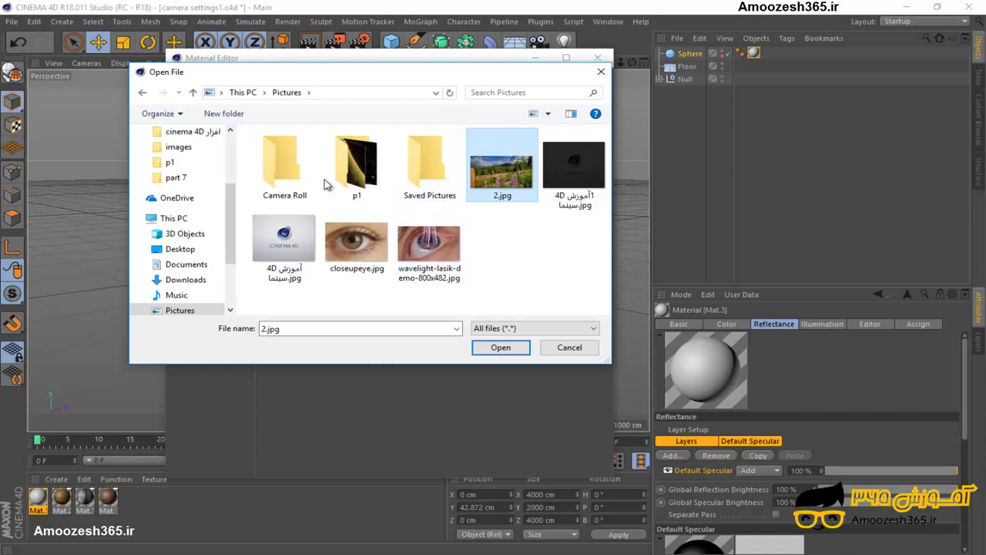
pyautogui.doubleClick(485, 181)
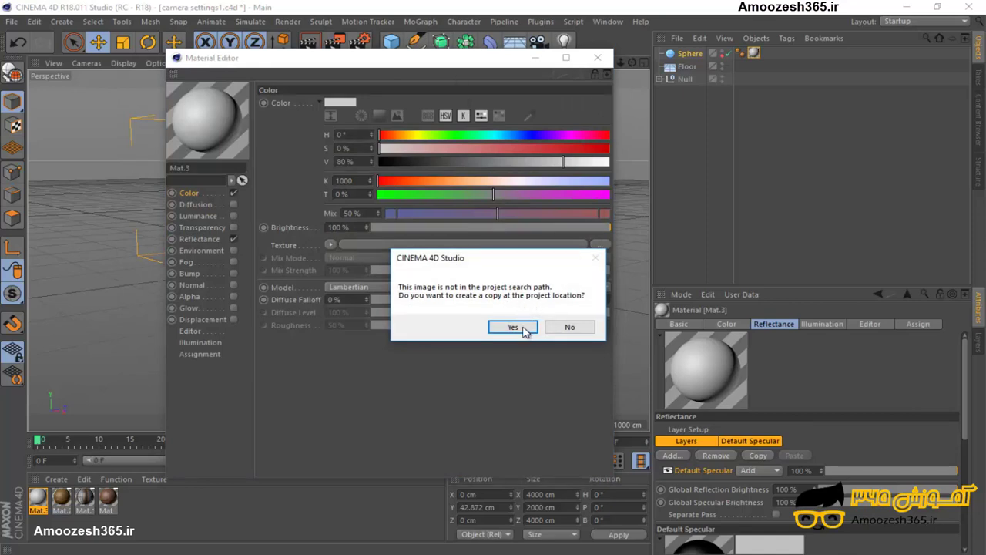
pyautogui.click(513, 327)
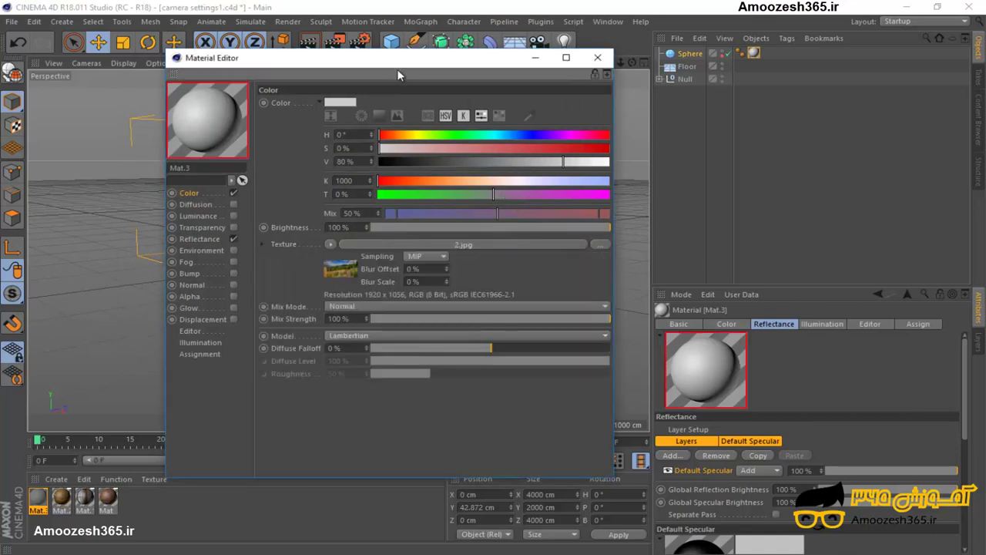
# Close the material editor, render the view with Ctrl+R, and zoom and orbit into the textured dome.
pyautogui.moveTo(419, 63); pyautogui.dragTo(409, 70)
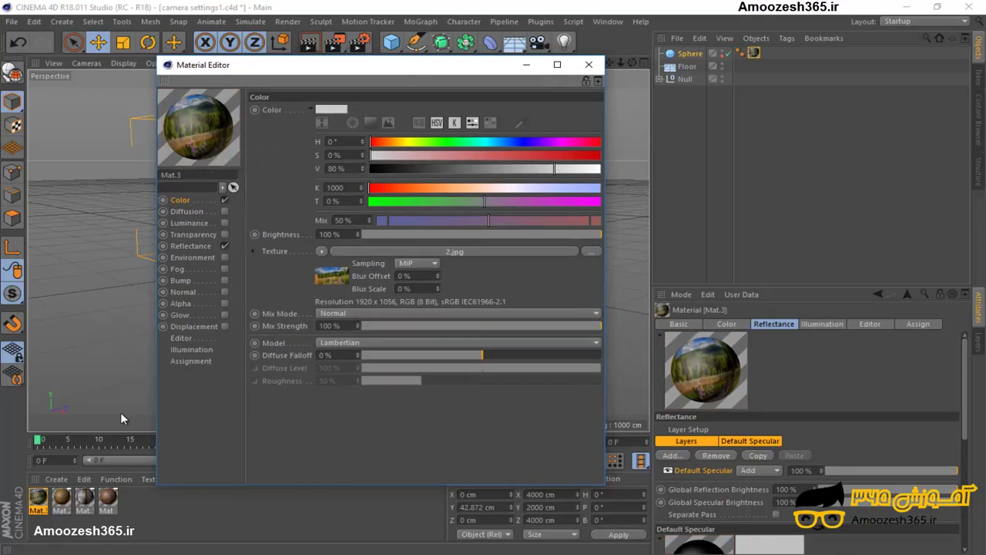
pyautogui.click(589, 65)
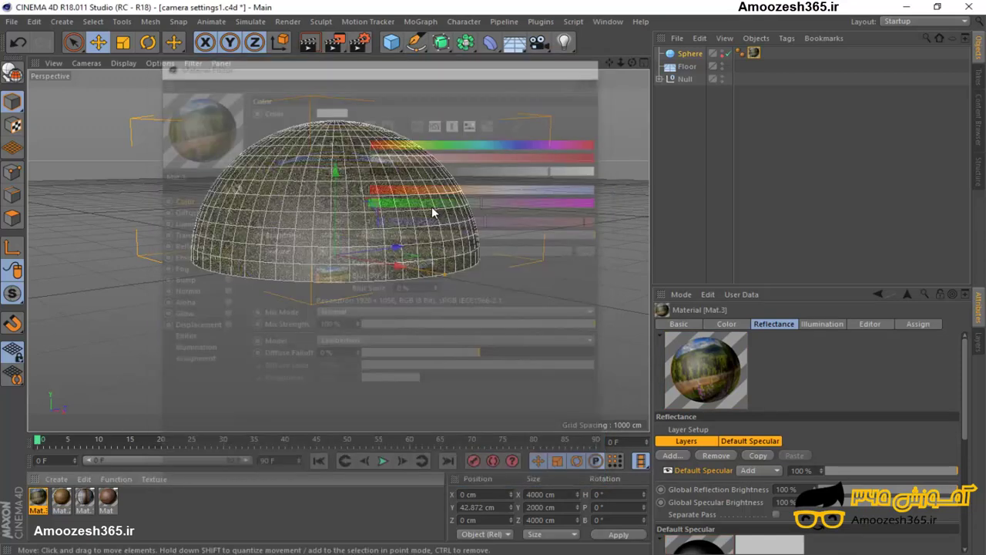
pyautogui.scroll(2, 524, 277)
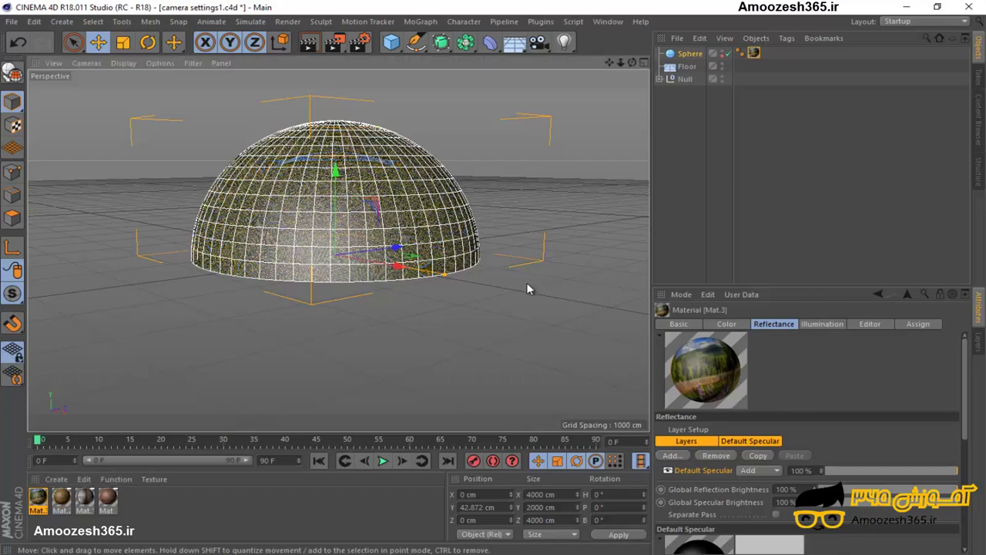
pyautogui.hotkey('ctrl', 'r')
pyautogui.scroll(1, 312, 220)
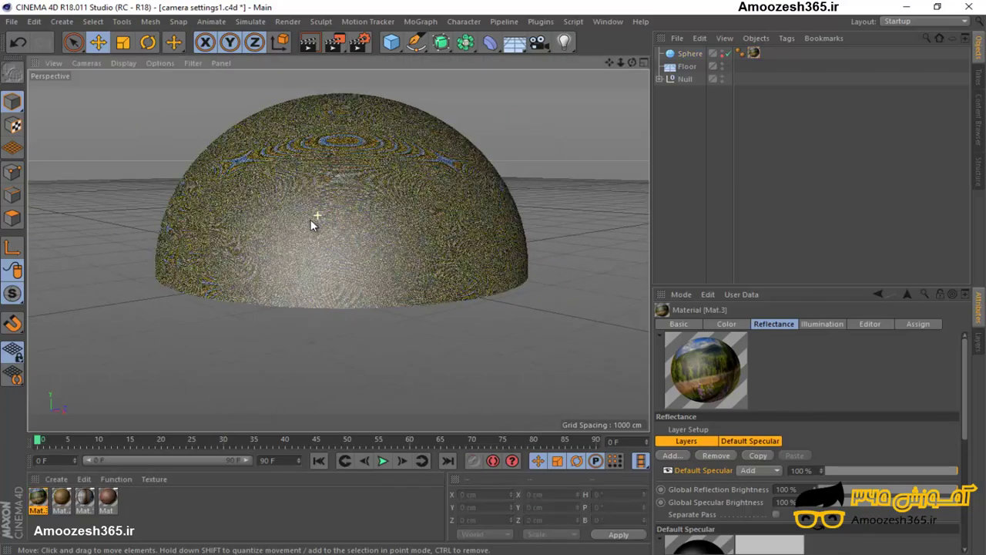
pyautogui.scroll(3, 316, 219)
pyautogui.scroll(2, 325, 220)
pyautogui.scroll(2, 327, 219)
pyautogui.scroll(2, 332, 221)
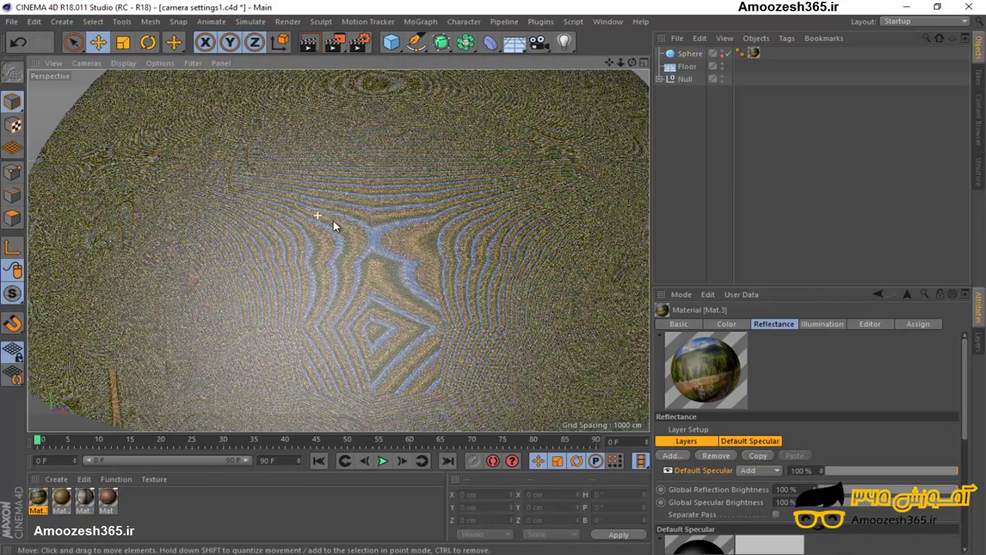
pyautogui.scroll(2, 336, 221)
pyautogui.scroll(2, 342, 220)
pyautogui.scroll(2, 344, 218)
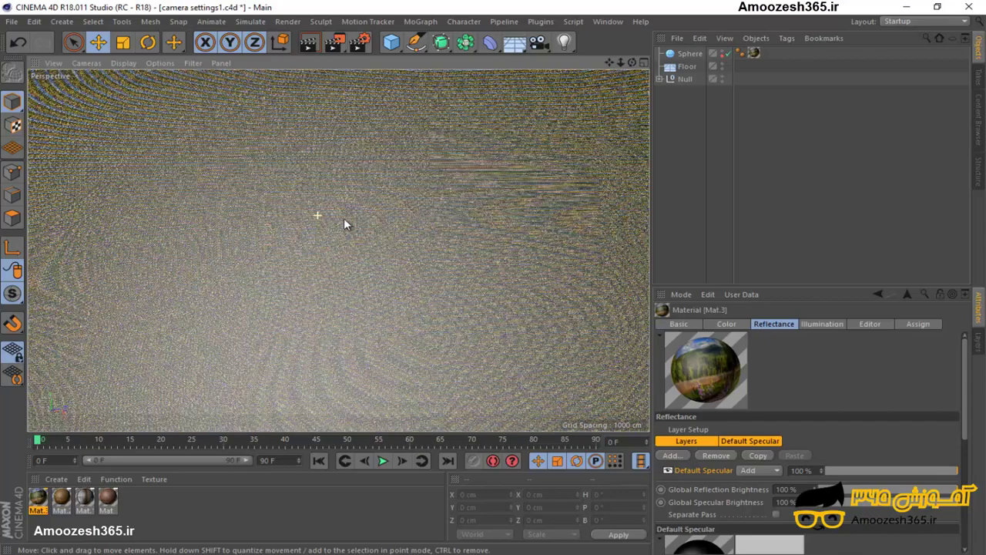
pyautogui.scroll(2, 344, 218)
pyautogui.keyDown('alt'); pyautogui.moveTo(480, 188); pyautogui.dragTo(446, 183); pyautogui.keyUp('alt')
pyautogui.scroll(-5, 446, 186)
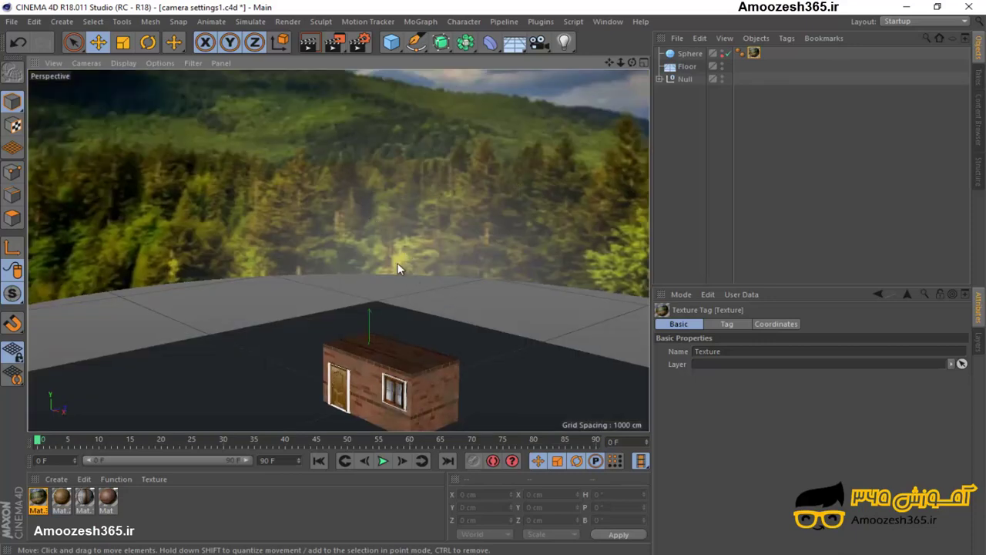
# Select and deselect the dome, then undo view changes back to framing the brick house.
pyautogui.click(396, 238)
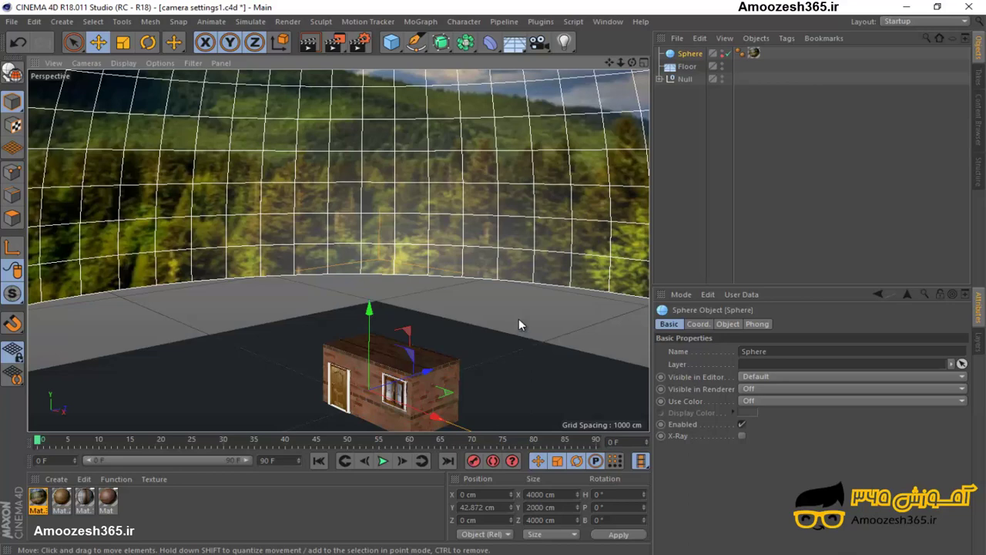
pyautogui.hotkey('ctrl', 'shift', 'a')
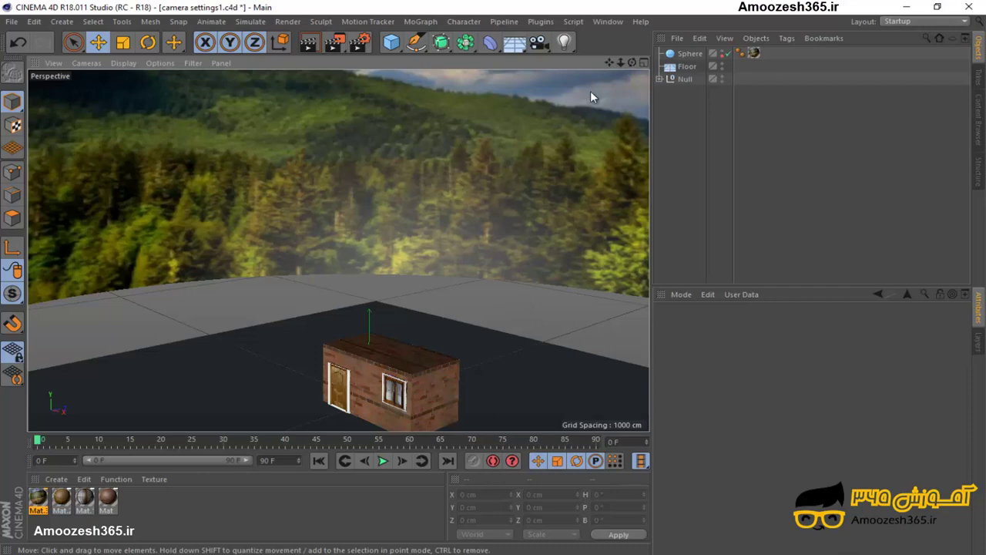
pyautogui.moveTo(632, 63); pyautogui.dragTo(493, 284)
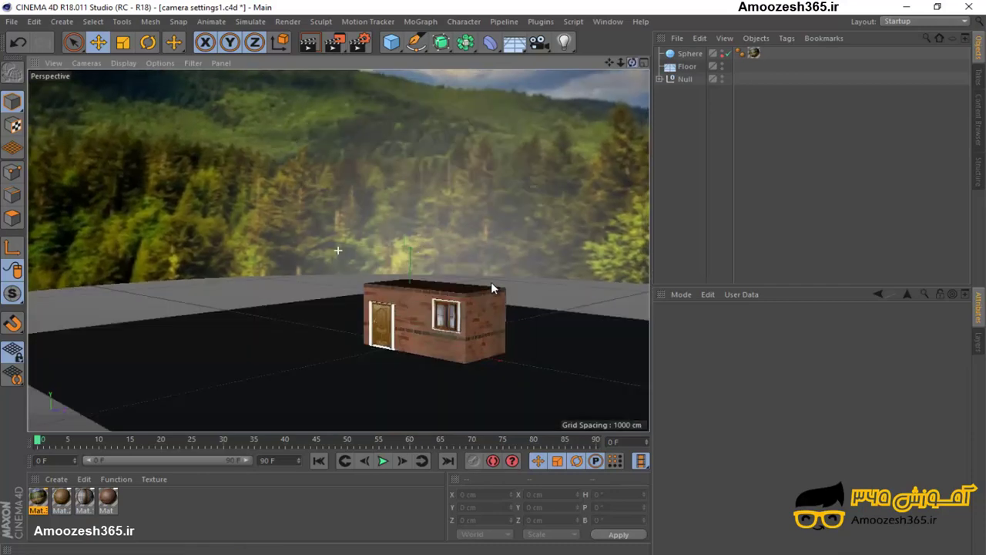
pyautogui.hotkey('ctrl', 'shift', 'z')
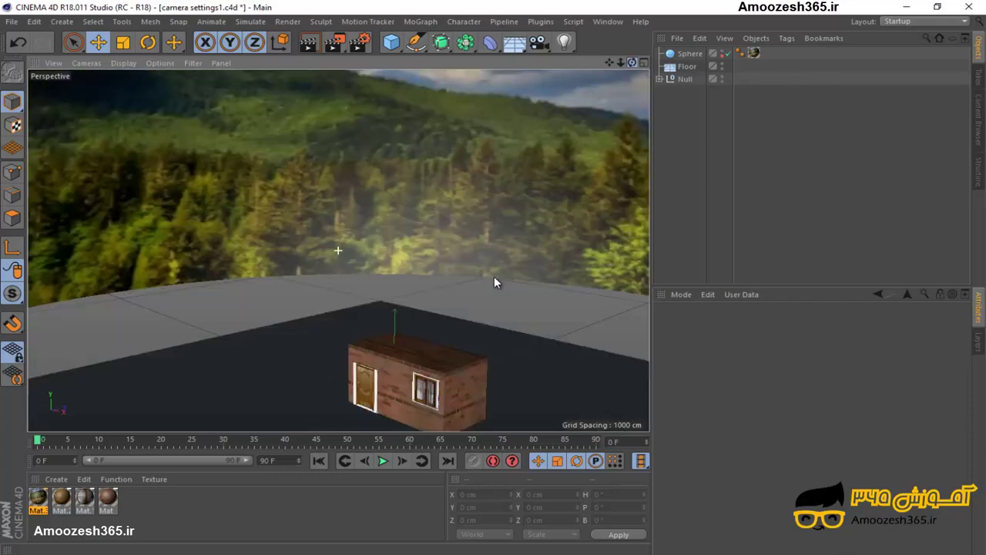
pyautogui.hotkey('ctrl', 'shift', 'z')
pyautogui.hotkey('ctrl', 'shift', 'z')
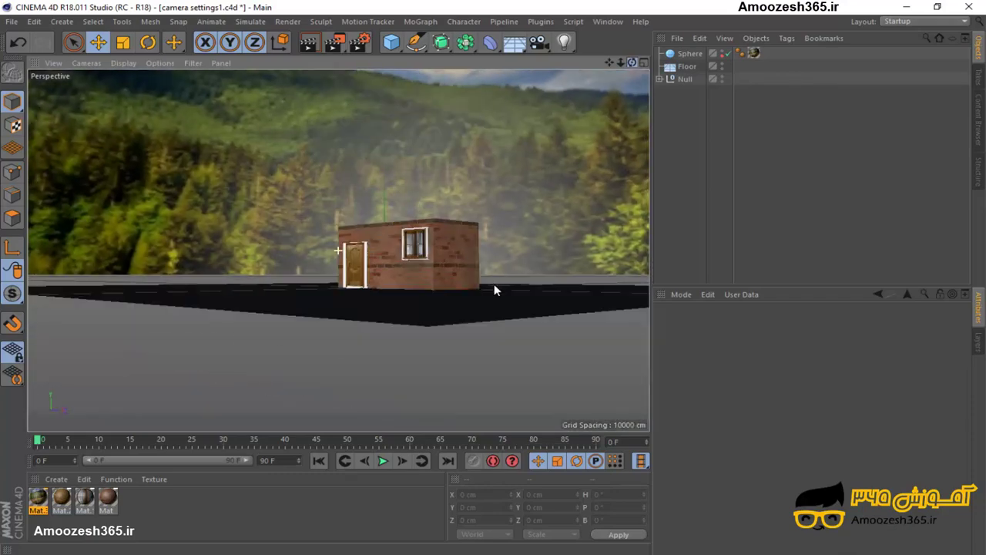
pyautogui.hotkey('ctrl', 'shift', 'z')
pyautogui.hotkey('ctrl', 'shift', 'z')
pyautogui.hotkey('ctrl', 'shift', 'z')
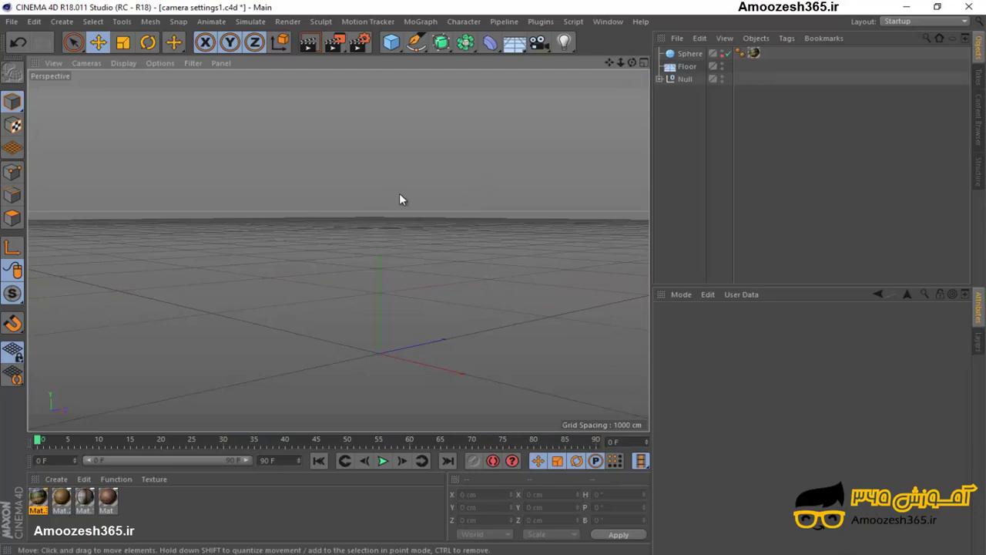
pyautogui.hotkey('ctrl', 'shift', 'z')
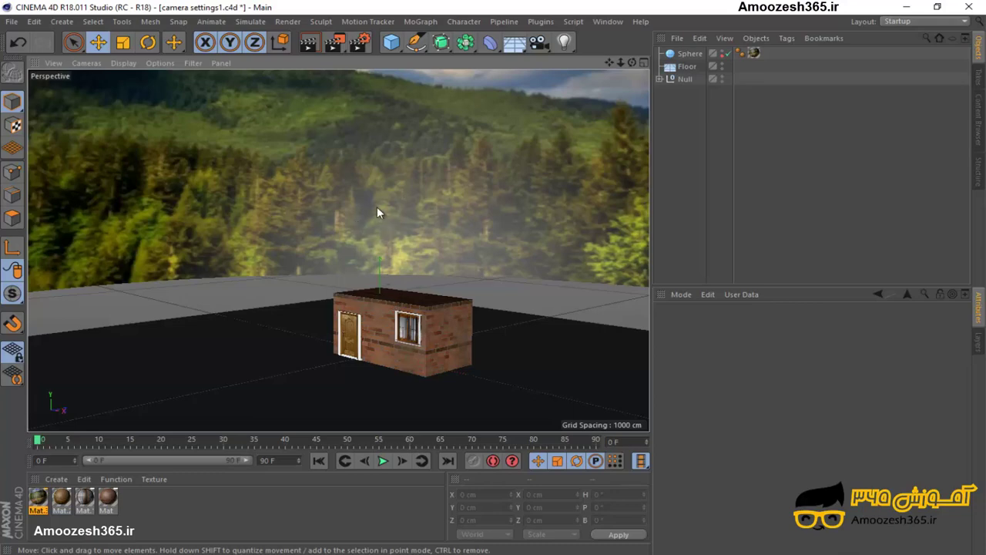
# Select the sky dome sphere and set its Radius to 1500 cm.
pyautogui.click(421, 179)
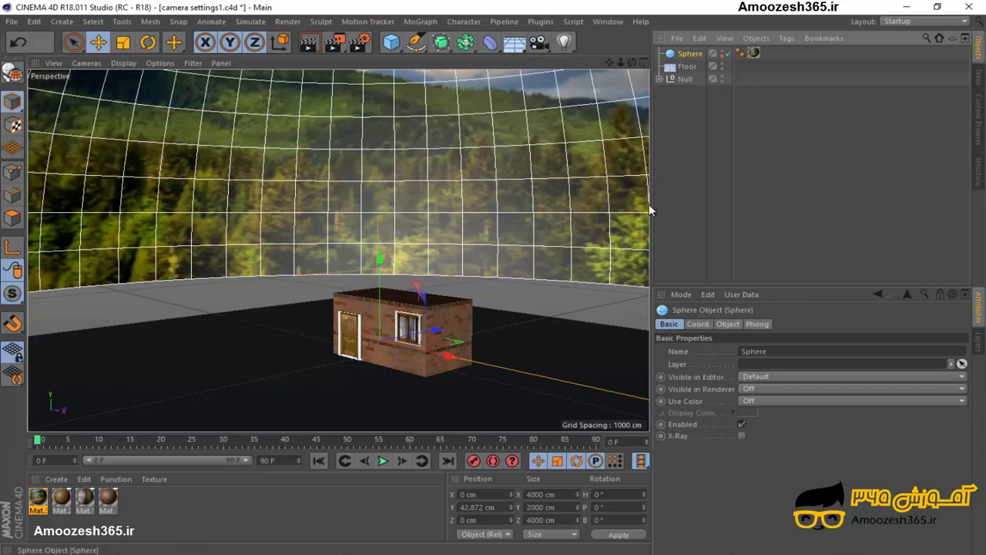
pyautogui.click(729, 326)
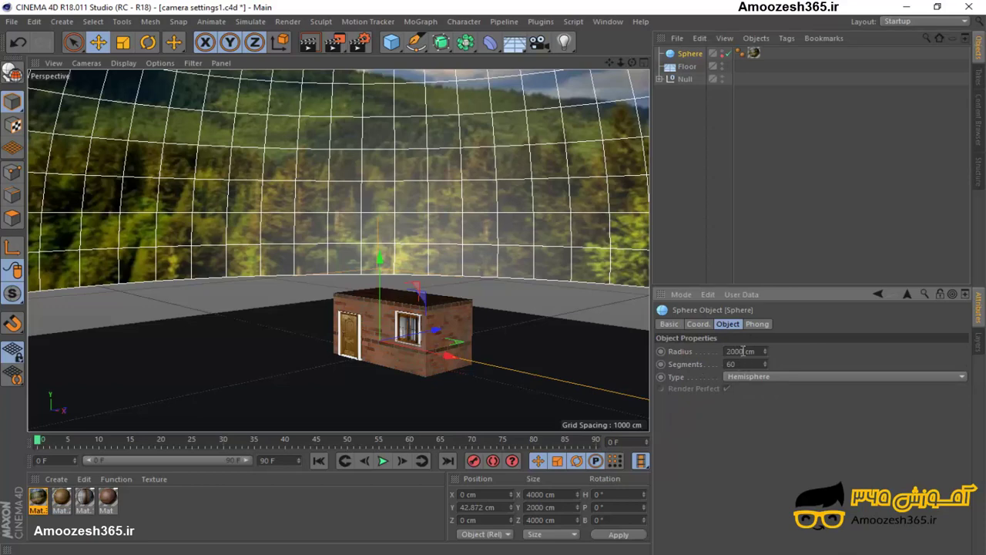
pyautogui.click(741, 351)
pyautogui.doubleClick(732, 351)
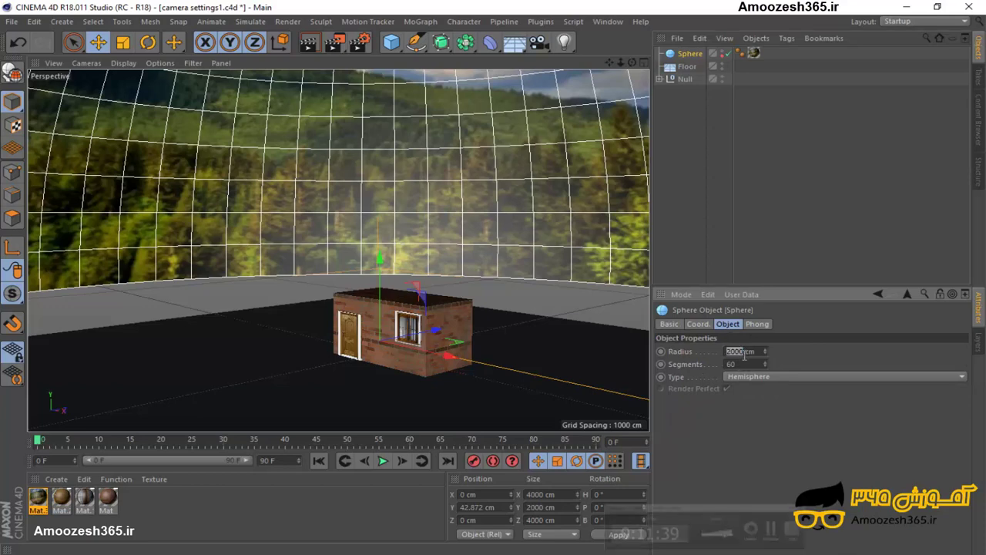
pyautogui.click(744, 352)
pyautogui.write('1')
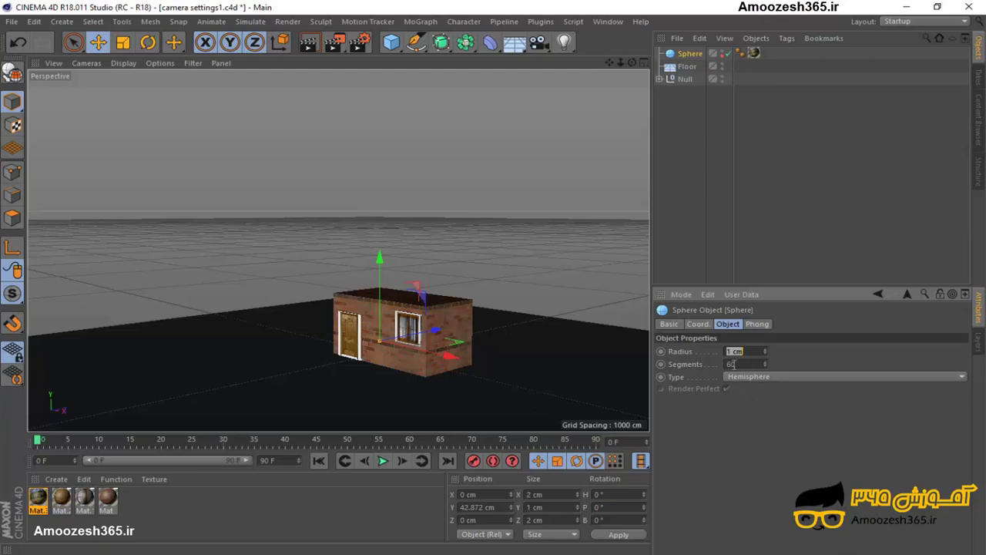
pyautogui.press('BackSpace')
pyautogui.write('500')
pyautogui.press('Return')
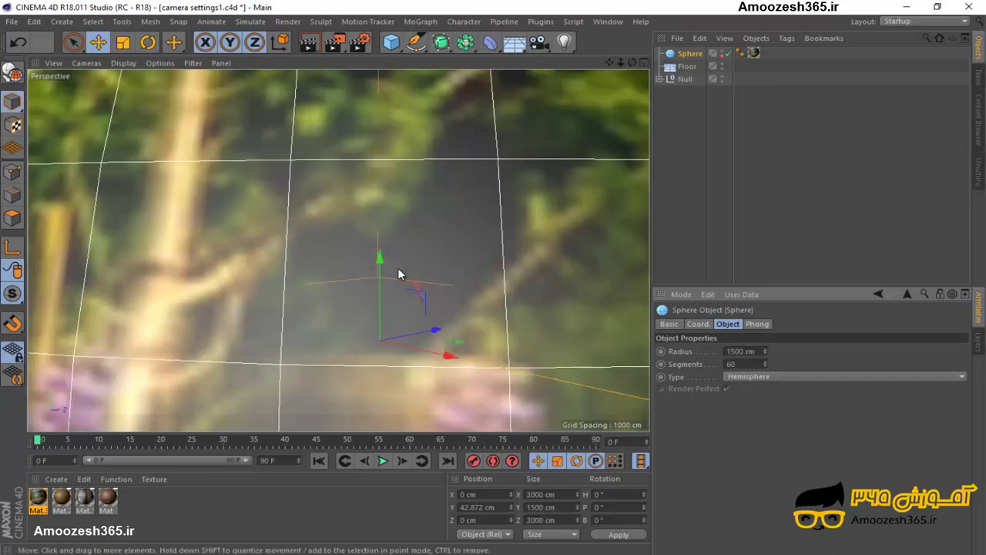
# Zoom the view in toward the house inside the smaller dome.
pyautogui.scroll(1, 380, 270)
pyautogui.scroll(2, 380, 270)
pyautogui.scroll(1, 380, 270)
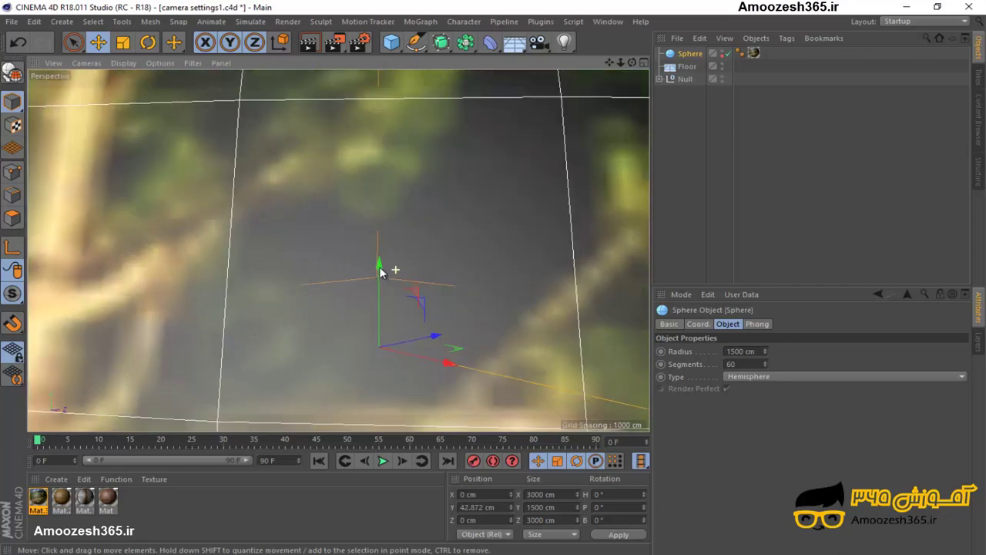
pyautogui.scroll(2, 384, 268)
pyautogui.scroll(1, 389, 267)
pyautogui.scroll(1, 389, 267)
pyautogui.scroll(1, 390, 267)
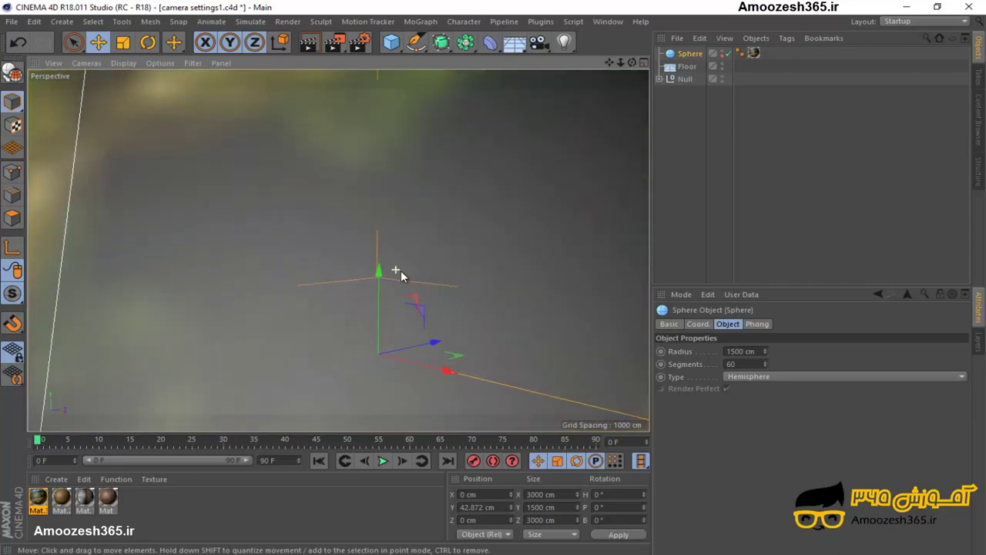
pyautogui.scroll(1, 401, 276)
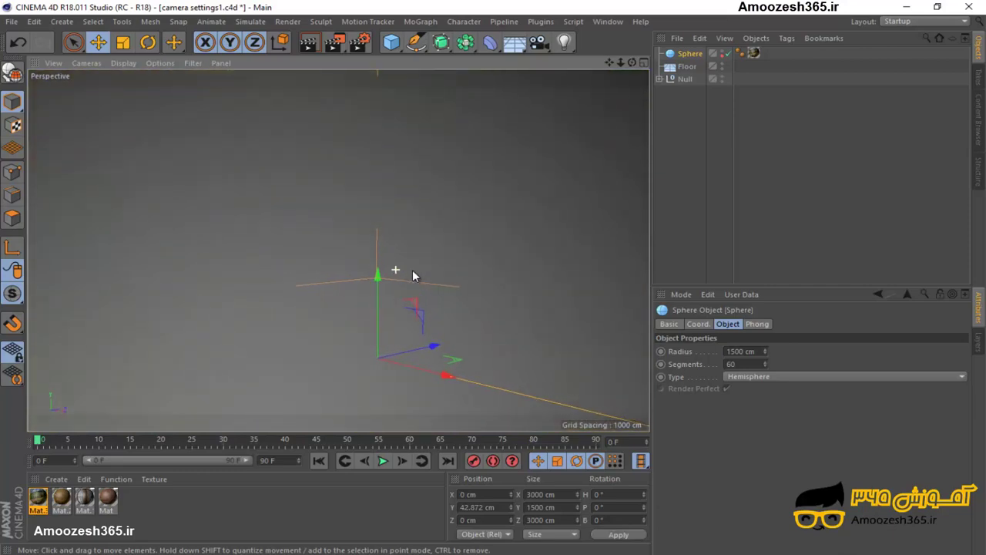
pyautogui.scroll(1, 413, 275)
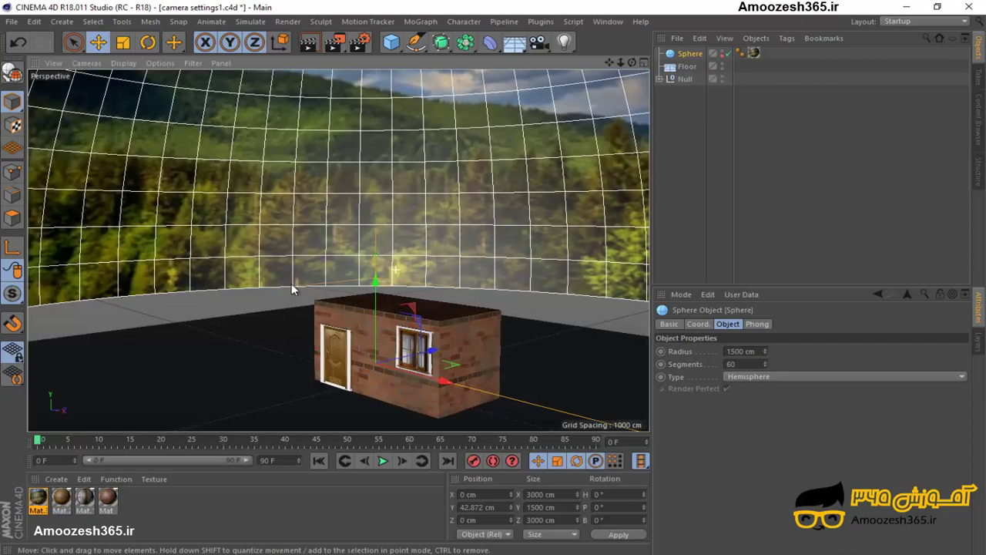
# Re-confirm the dome's radius value and zoom the Perspective view in on the house.
pyautogui.doubleClick(734, 351)
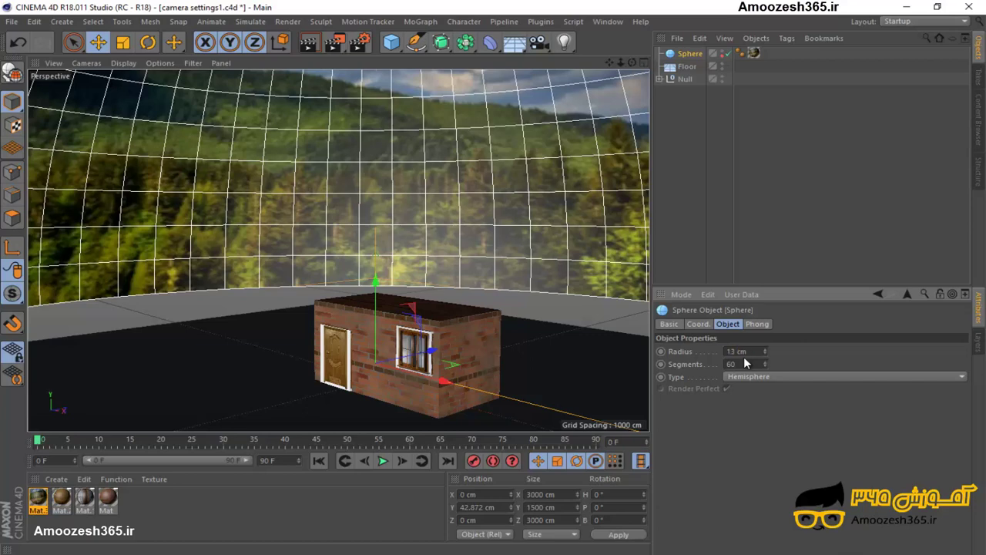
pyautogui.write('1300')
pyautogui.press('Return')
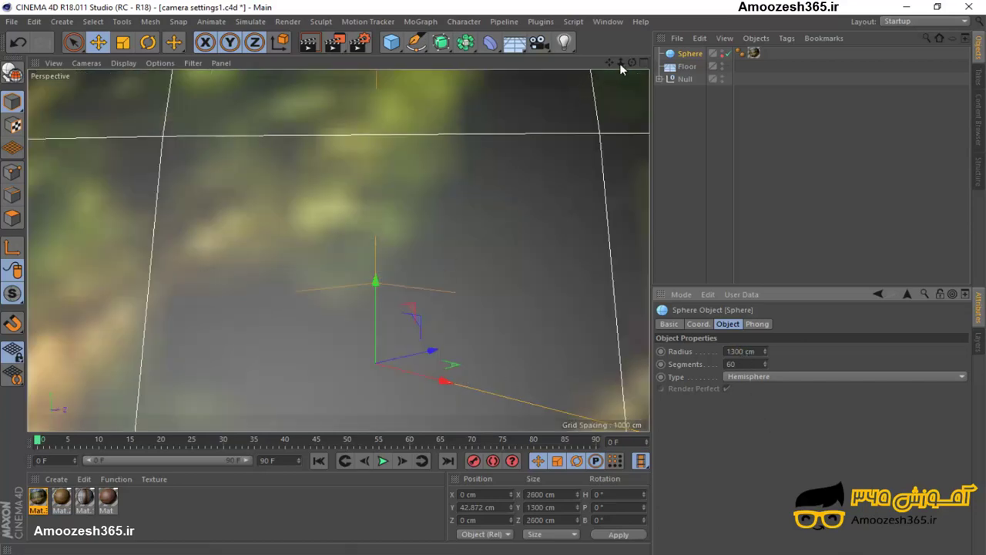
pyautogui.click(494, 281)
pyautogui.scroll(2, 494, 273)
pyautogui.scroll(2, 489, 267)
pyautogui.scroll(2, 487, 262)
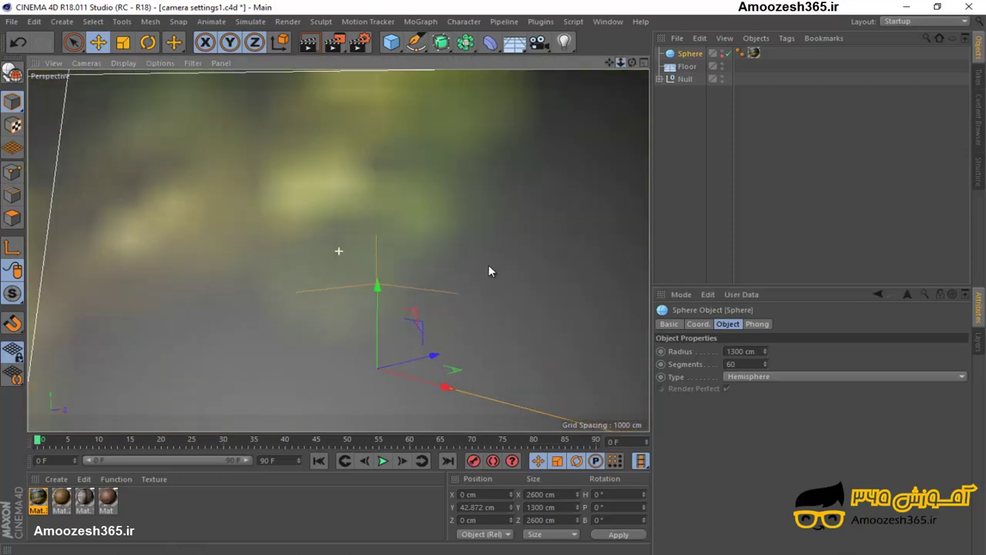
pyautogui.scroll(2, 487, 265)
pyautogui.scroll(2, 488, 267)
pyautogui.scroll(2, 486, 262)
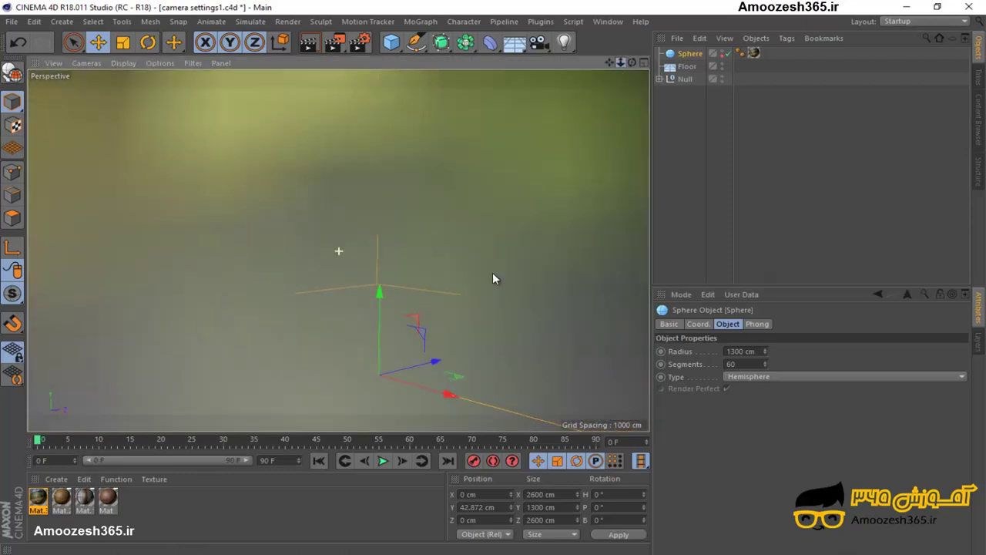
pyautogui.scroll(2, 488, 263)
pyautogui.scroll(1, 491, 269)
pyautogui.scroll(1, 489, 266)
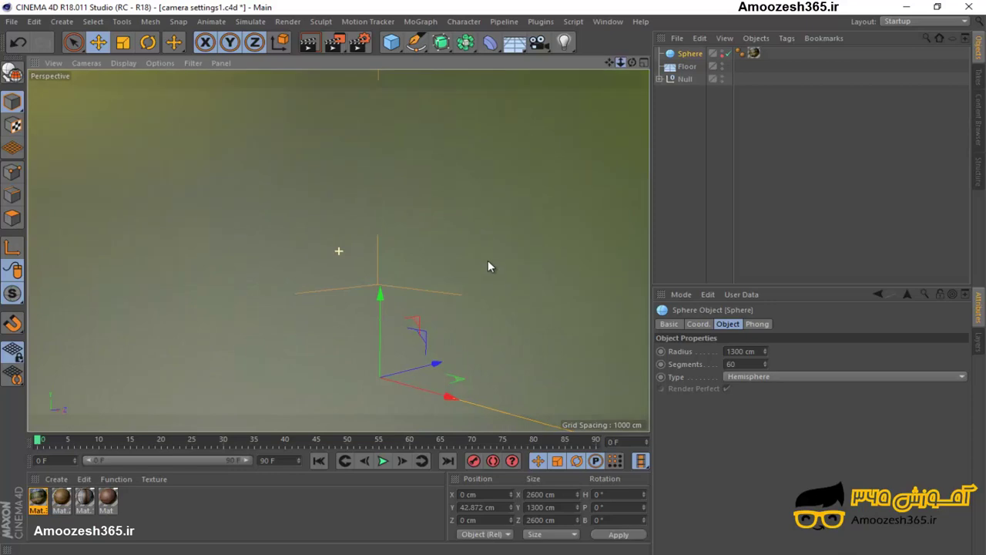
pyautogui.scroll(1, 491, 271)
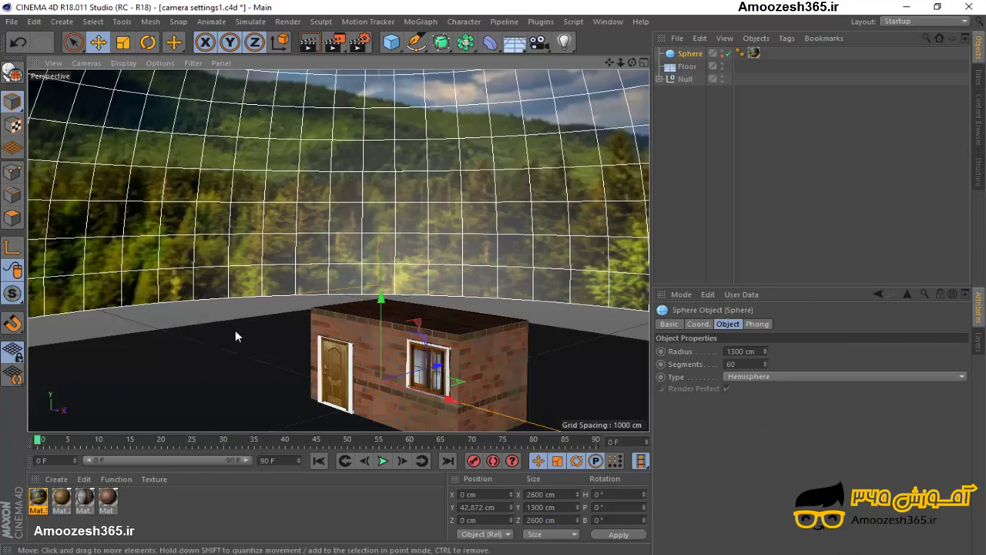
# Select the Floor, then select and deselect the sky dome sphere.
pyautogui.click(201, 327)
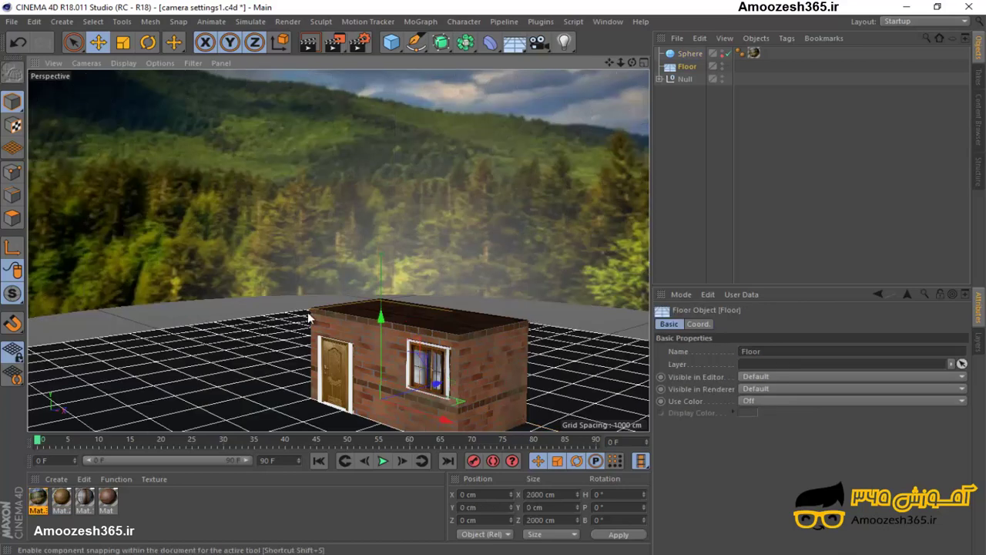
pyautogui.scroll(5, 287, 301)
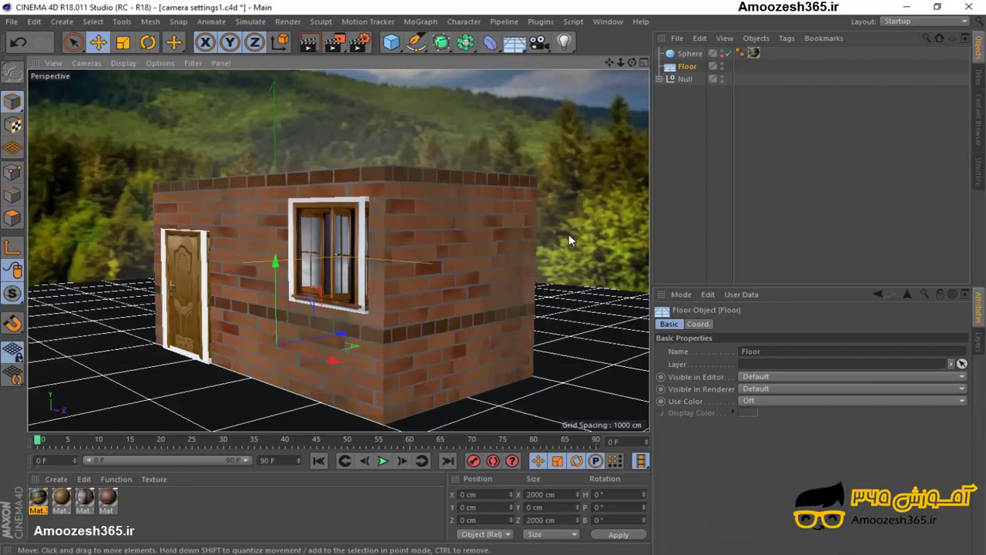
pyautogui.click(562, 145)
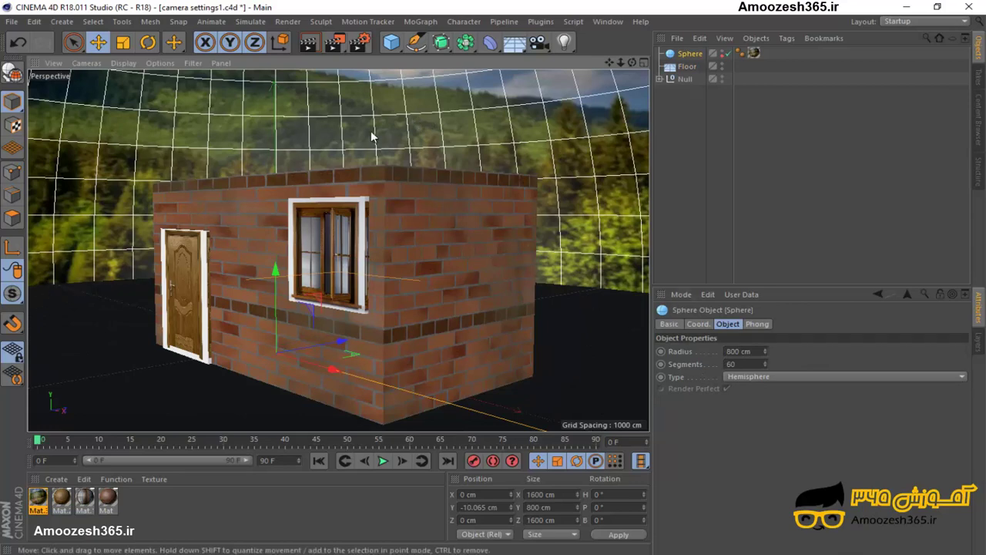
pyautogui.click(771, 222)
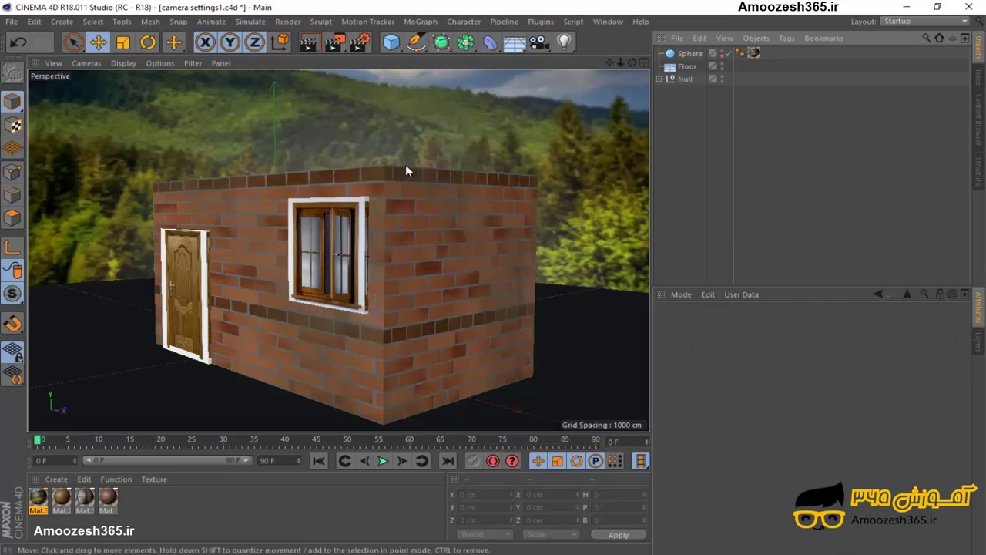
# Orbit and dolly around the brick house, moving close to the wall and over the floor.
pyautogui.moveTo(631, 64); pyautogui.dragTo(492, 279)
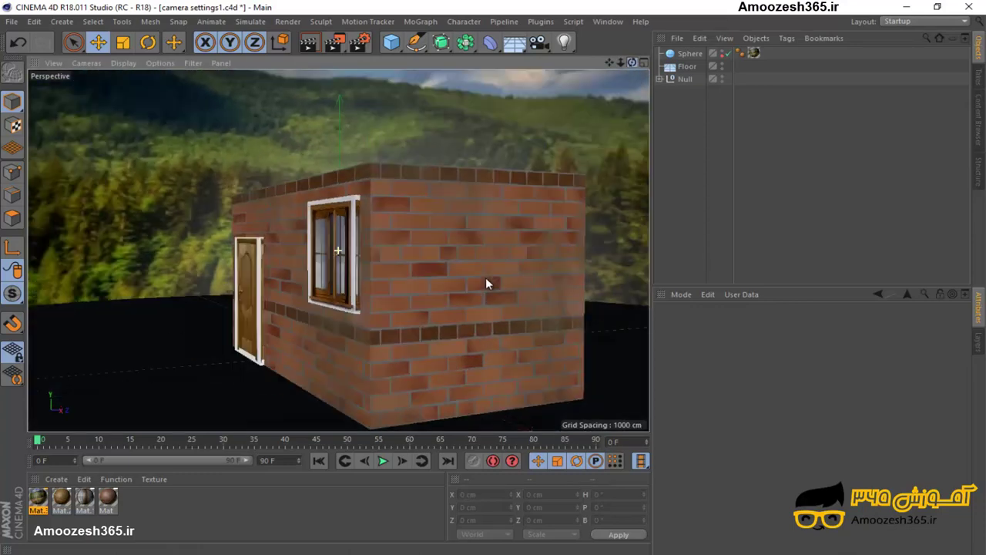
pyautogui.moveTo(492, 279)
pyautogui.mouseDown()
pyautogui.moveTo(470, 276)
pyautogui.moveTo(495, 282)
pyautogui.moveTo(476, 277)
pyautogui.moveTo(485, 286)
pyautogui.moveTo(478, 288)
pyautogui.moveTo(493, 282)
pyautogui.moveTo(469, 279)
pyautogui.moveTo(506, 278)
pyautogui.mouseUp()
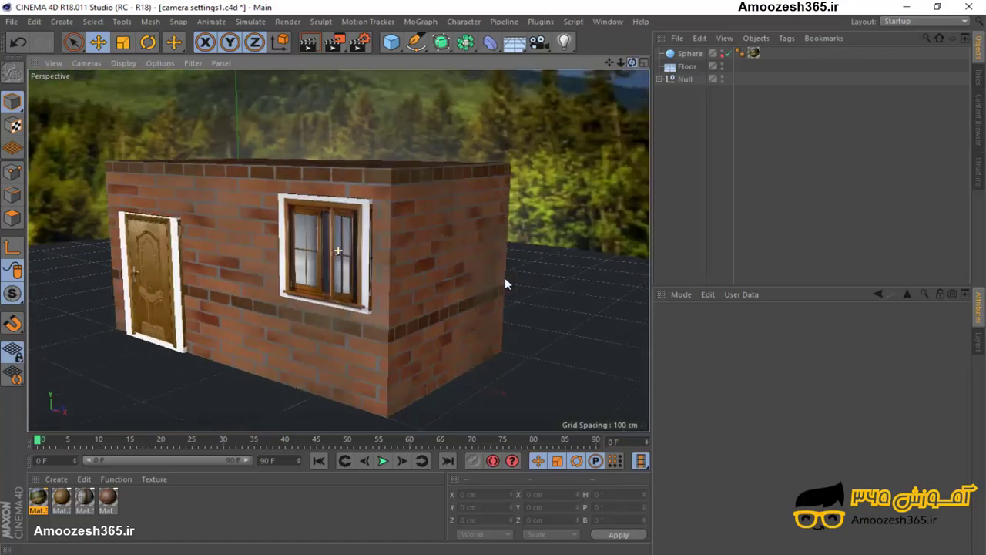
pyautogui.moveTo(632, 62); pyautogui.dragTo(674, 82)
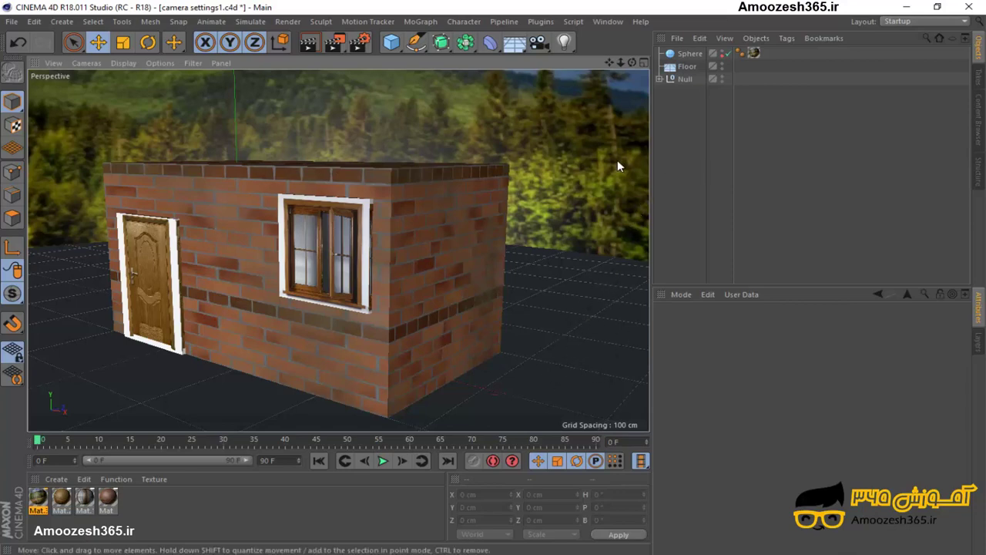
pyautogui.moveTo(630, 61); pyautogui.dragTo(493, 276)
pyautogui.moveTo(630, 60); pyautogui.dragTo(488, 132)
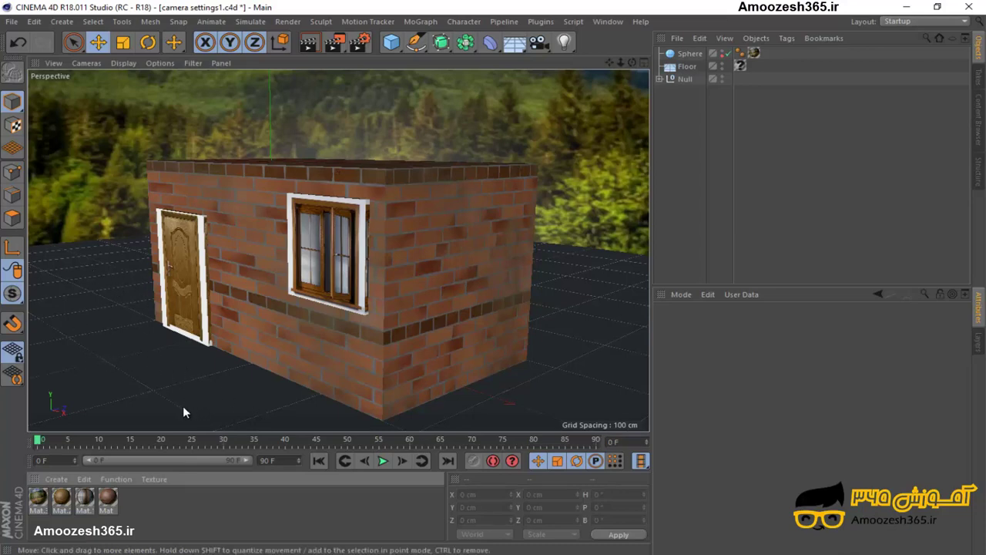
# Create a new material and apply it to the Floor object.
pyautogui.doubleClick(147, 499)
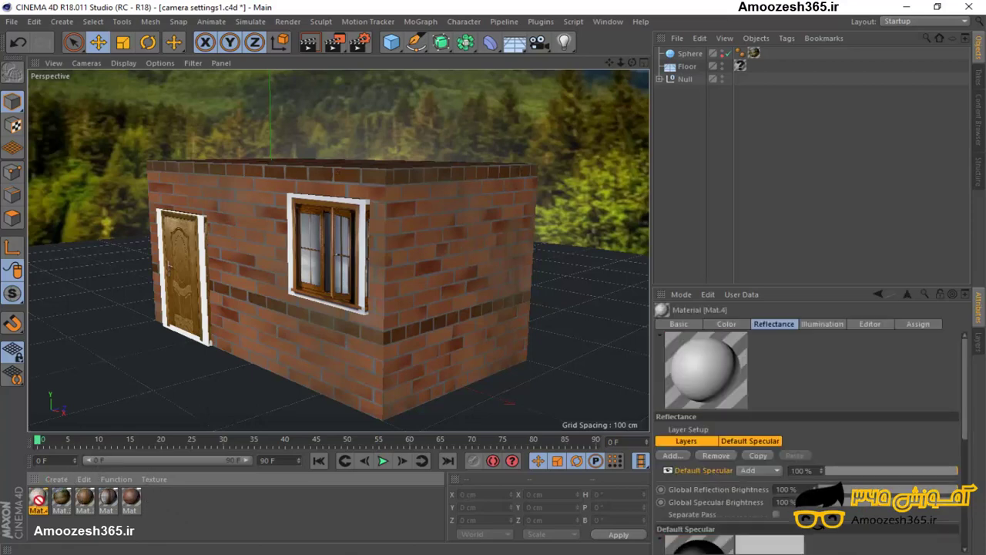
pyautogui.click(684, 67)
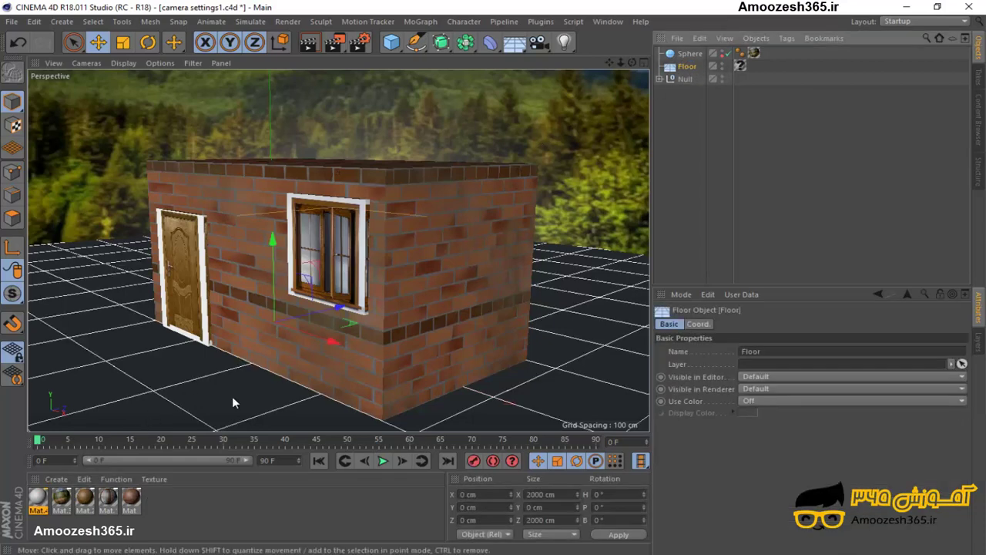
pyautogui.moveTo(40, 499)
pyautogui.mouseDown()
pyautogui.moveTo(88, 434)
pyautogui.moveTo(179, 371)
pyautogui.mouseUp()
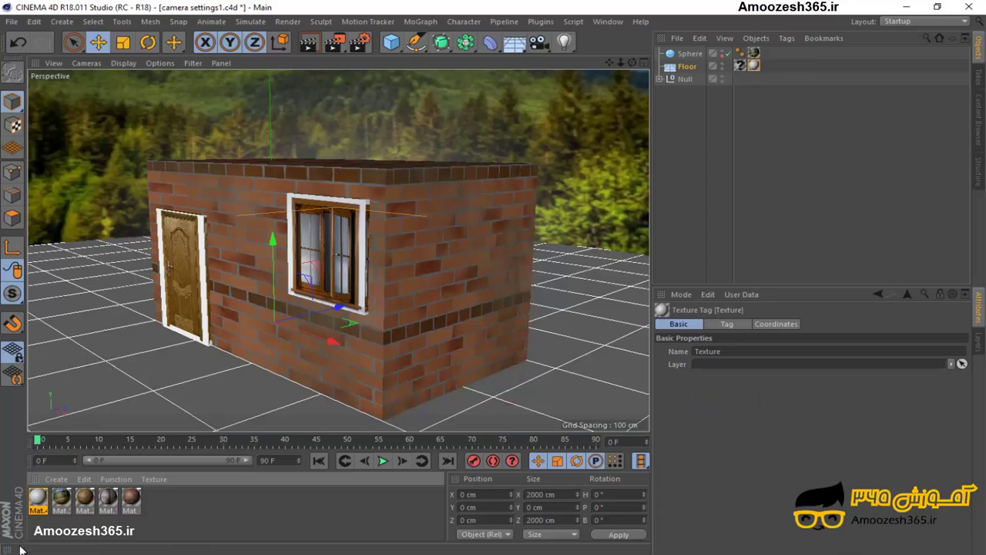
# Load the grass image 3.jpg as the material's Color texture, copying it into the project folder.
pyautogui.doubleClick(38, 500)
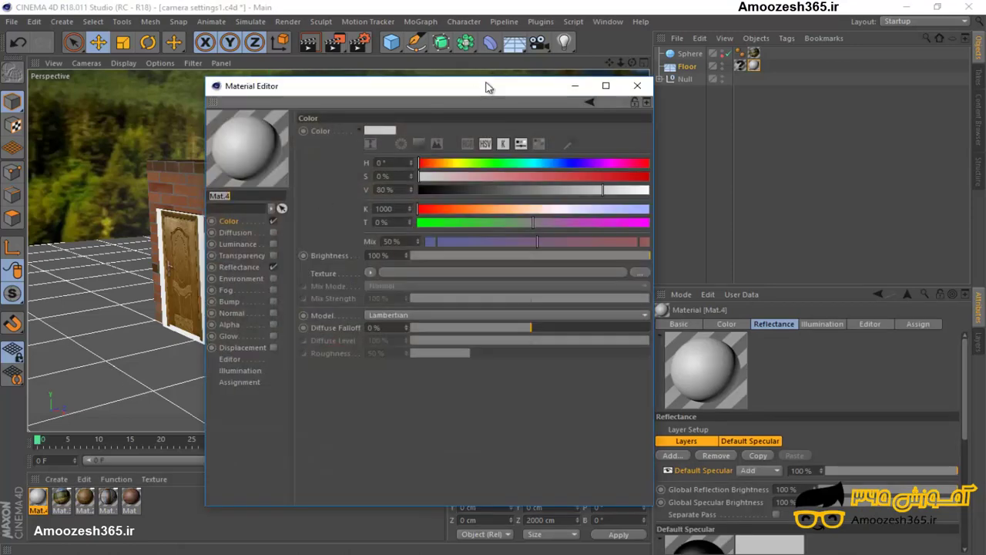
pyautogui.moveTo(486, 87); pyautogui.dragTo(440, 63)
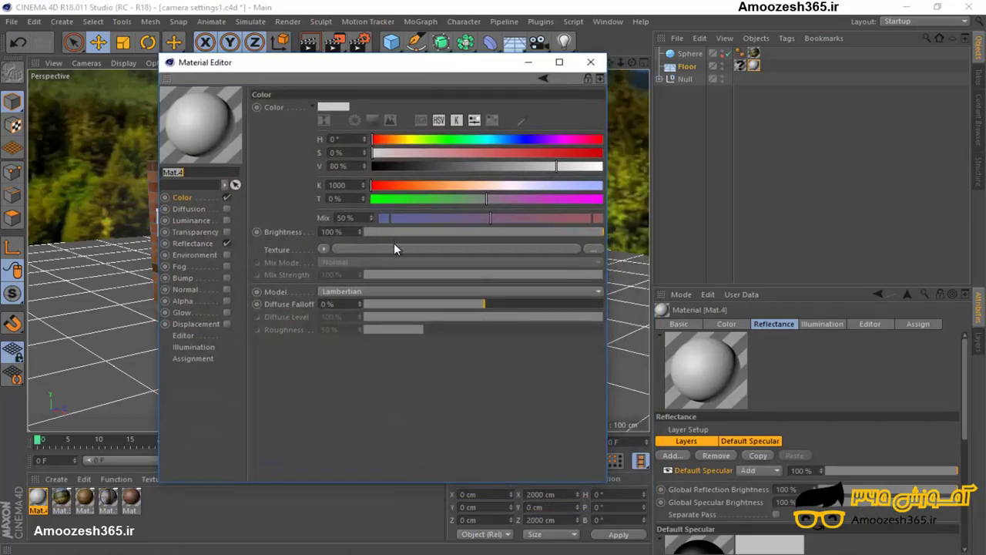
pyautogui.click(394, 247)
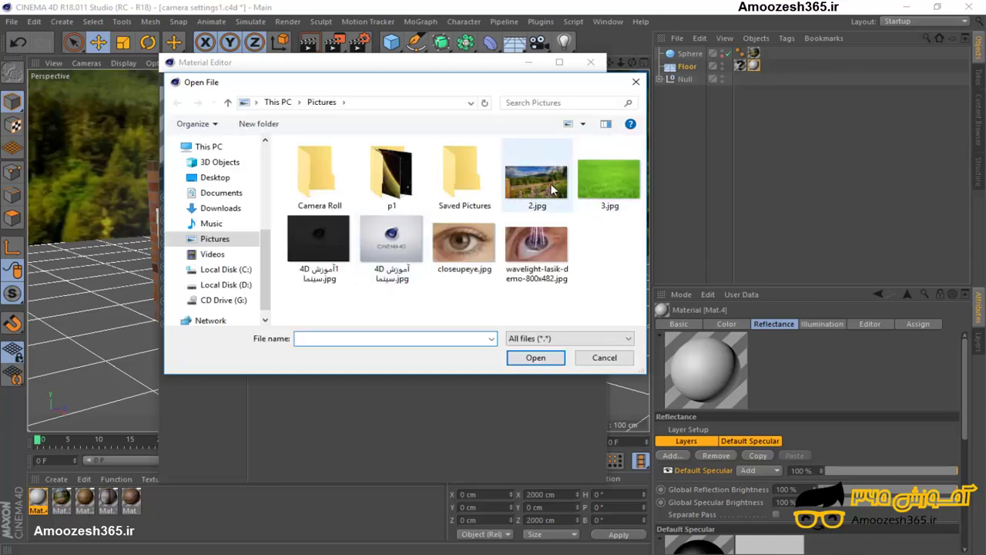
pyautogui.doubleClick(614, 174)
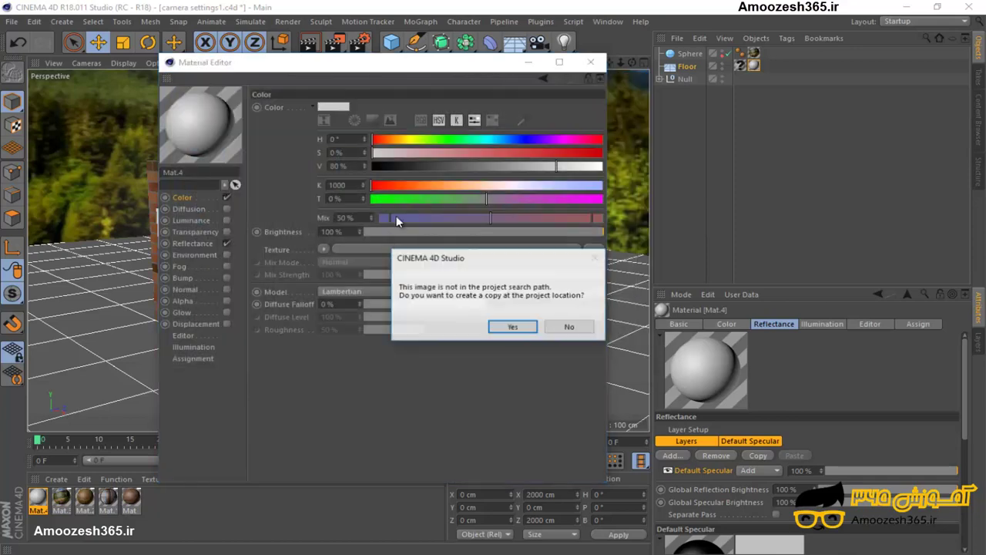
pyautogui.click(512, 328)
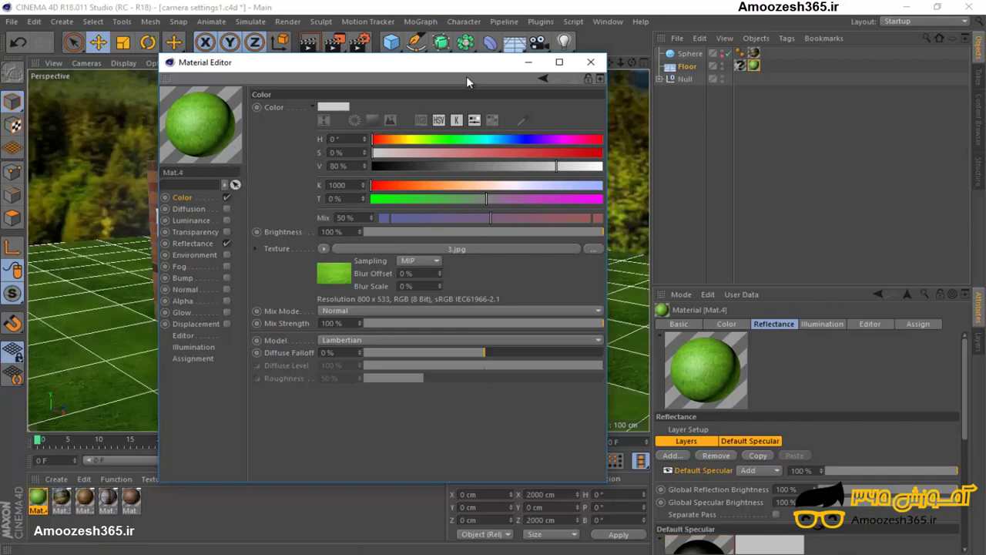
pyautogui.click(590, 62)
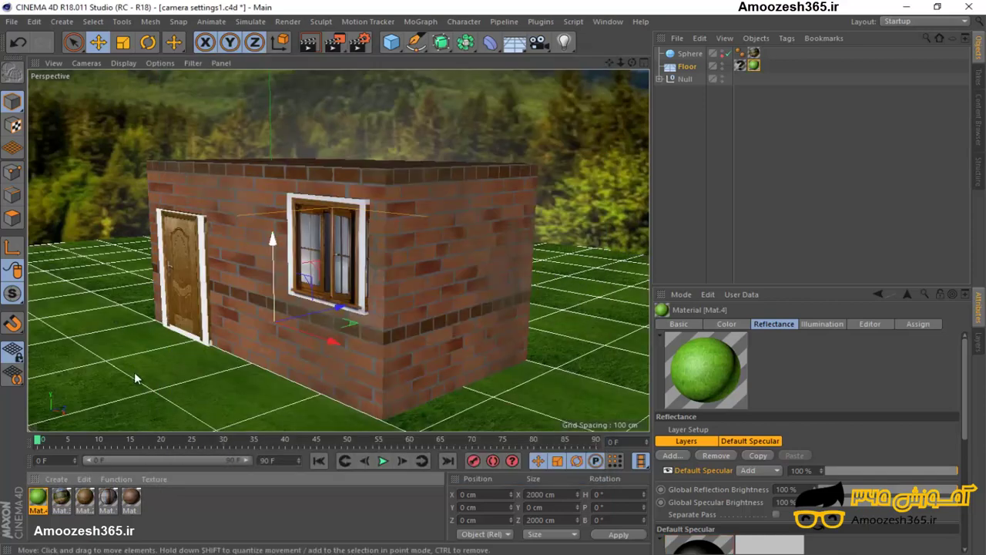
# Deselect the Floor and hide the grid in the viewport's Filter options.
pyautogui.click(587, 275)
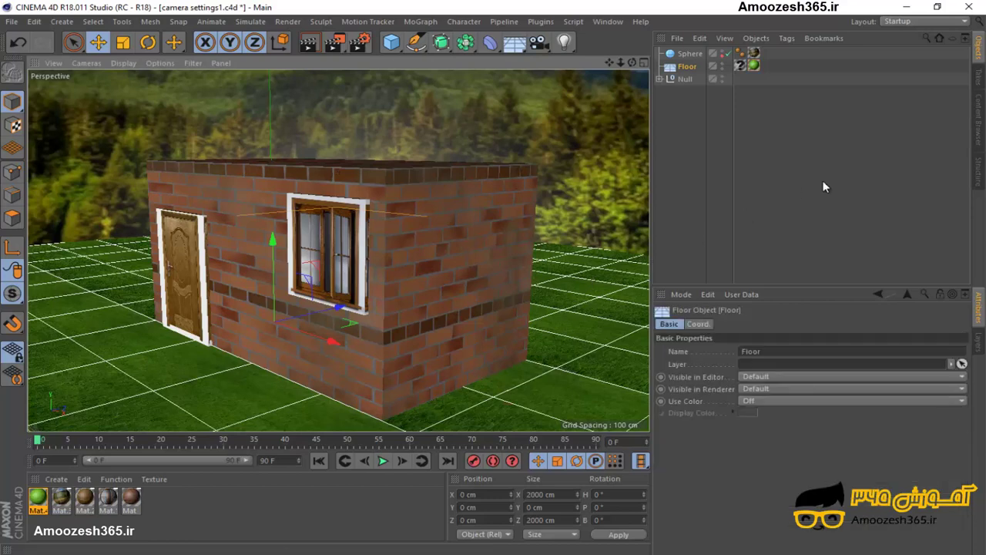
pyautogui.click(808, 186)
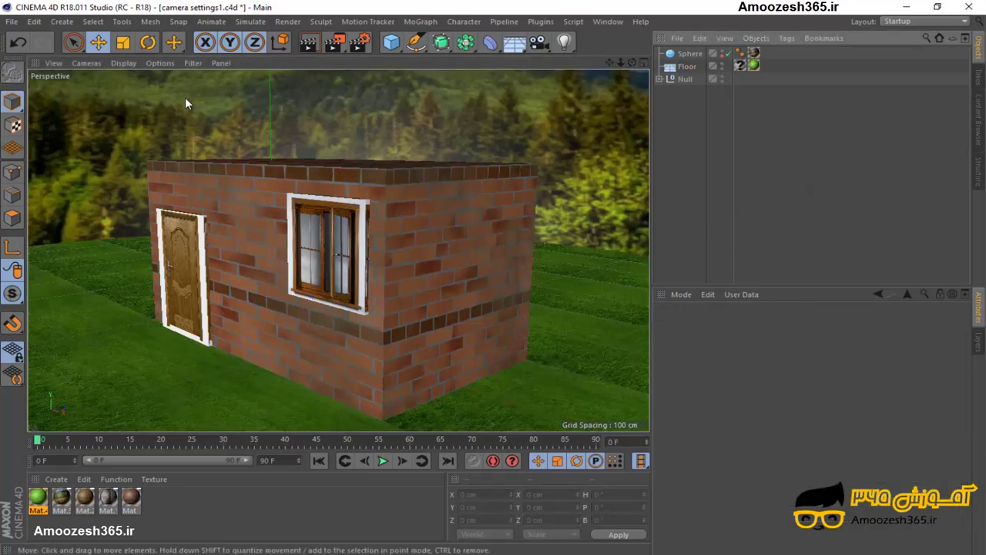
pyautogui.click(193, 63)
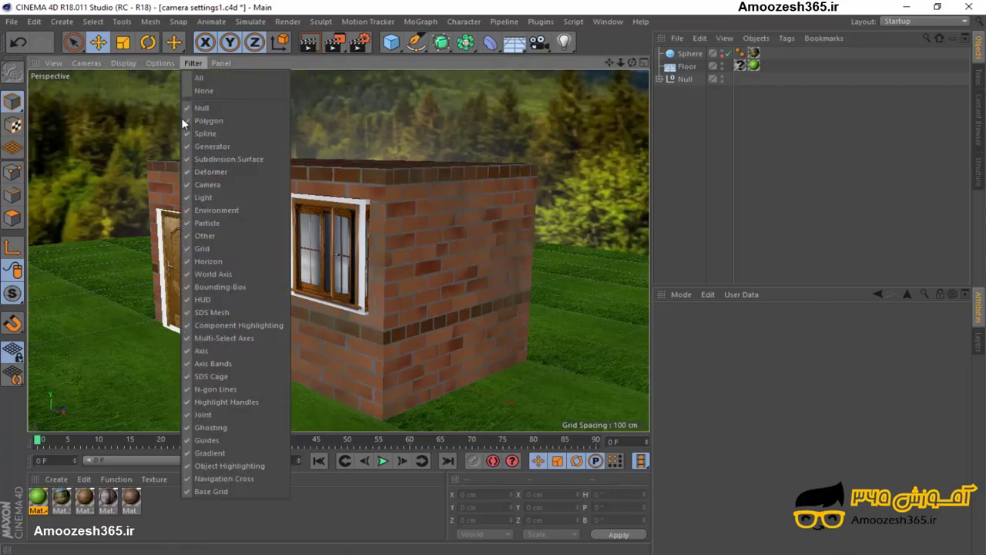
pyautogui.click(204, 248)
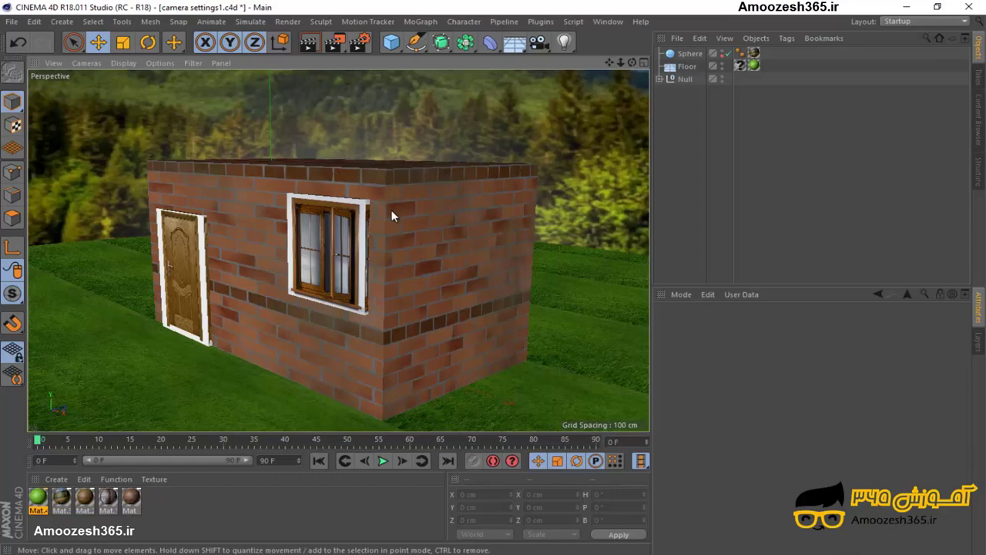
# Zoom out and frame the whole scene with H so the house is back in view.
pyautogui.scroll(5, 365, 223)
pyautogui.scroll(2, 364, 221)
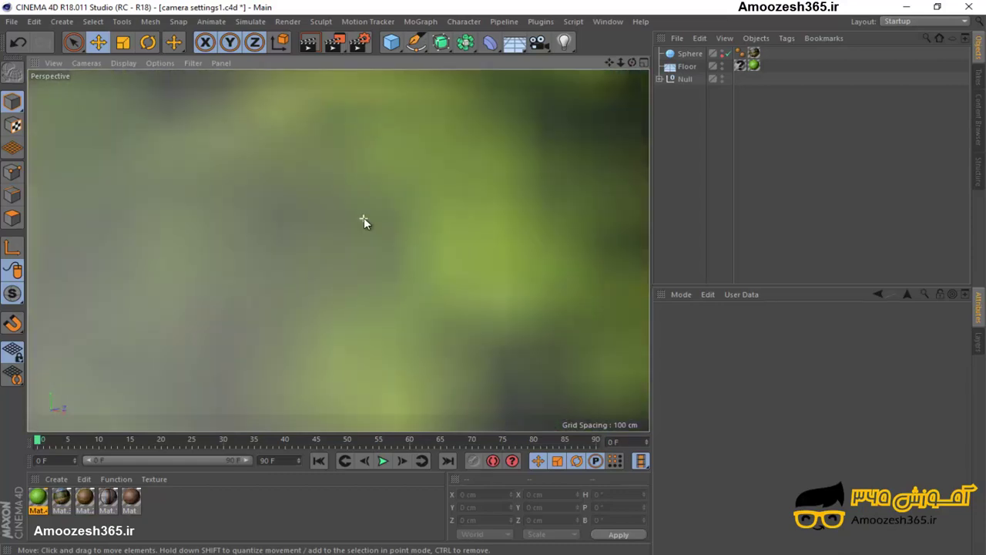
pyautogui.scroll(2, 365, 222)
pyautogui.scroll(2, 364, 219)
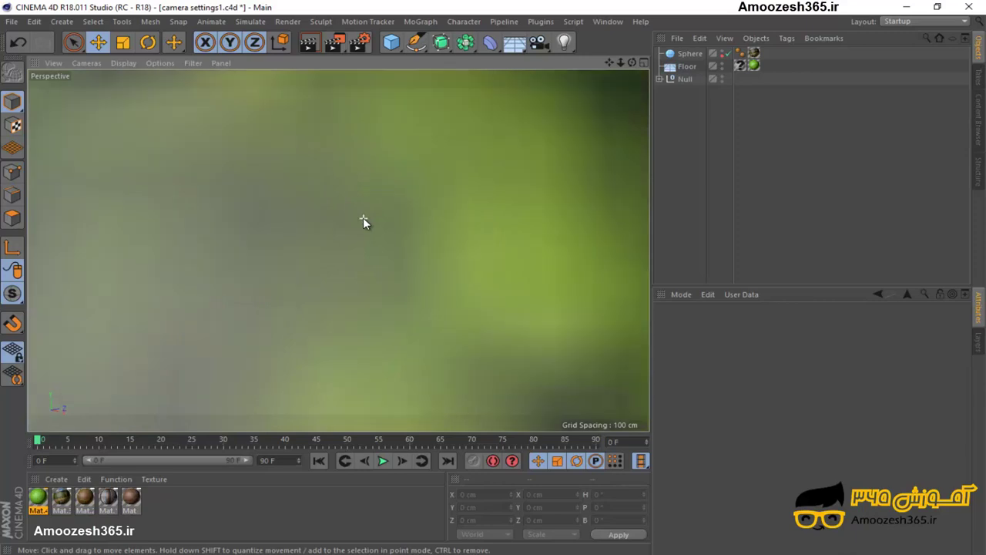
pyautogui.scroll(2, 364, 221)
pyautogui.scroll(1, 363, 221)
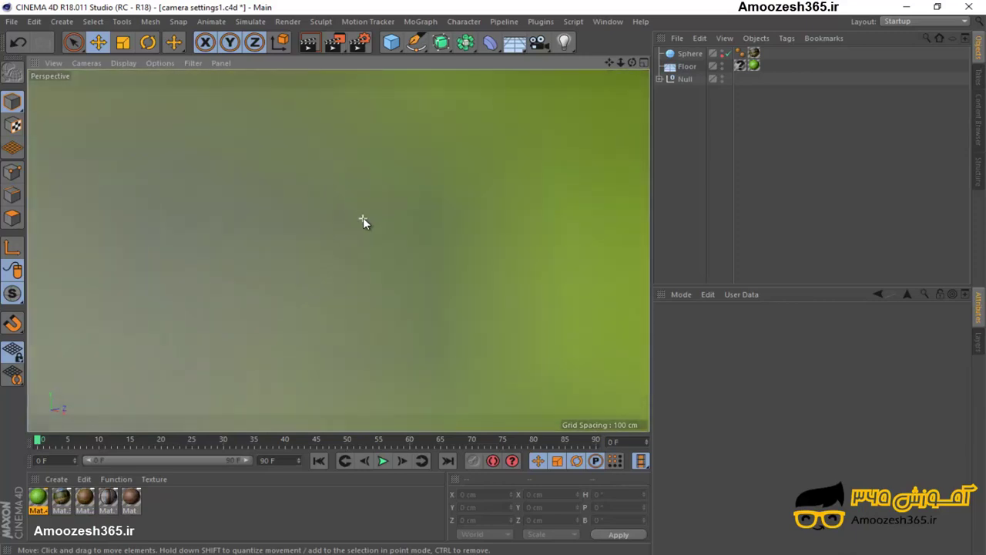
pyautogui.scroll(2, 363, 221)
pyautogui.press('h')
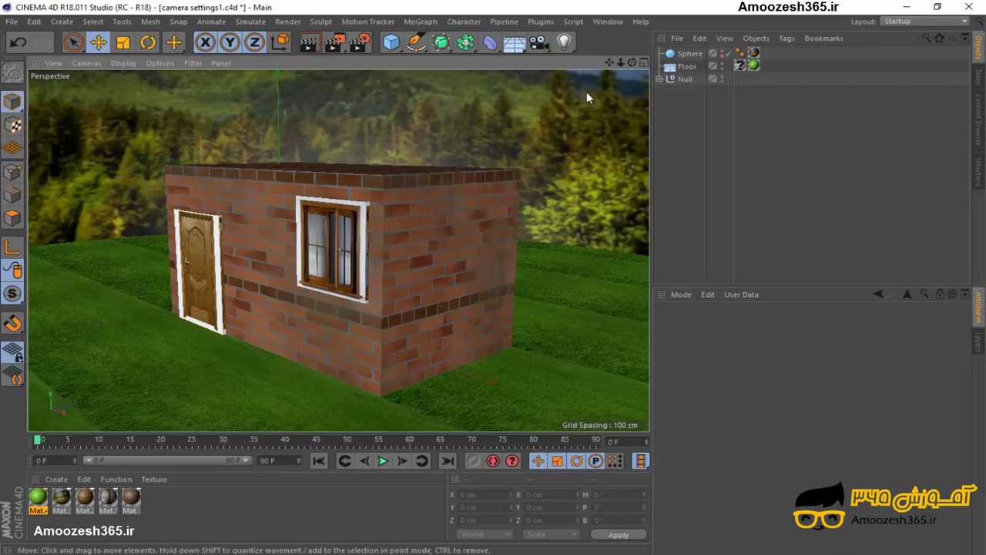
# Add a standard Camera to the brick house scene and frame the view on it.
pyautogui.moveTo(629, 61)
pyautogui.mouseDown()
pyautogui.moveTo(492, 277)
pyautogui.moveTo(480, 279)
pyautogui.moveTo(494, 279)
pyautogui.mouseUp()
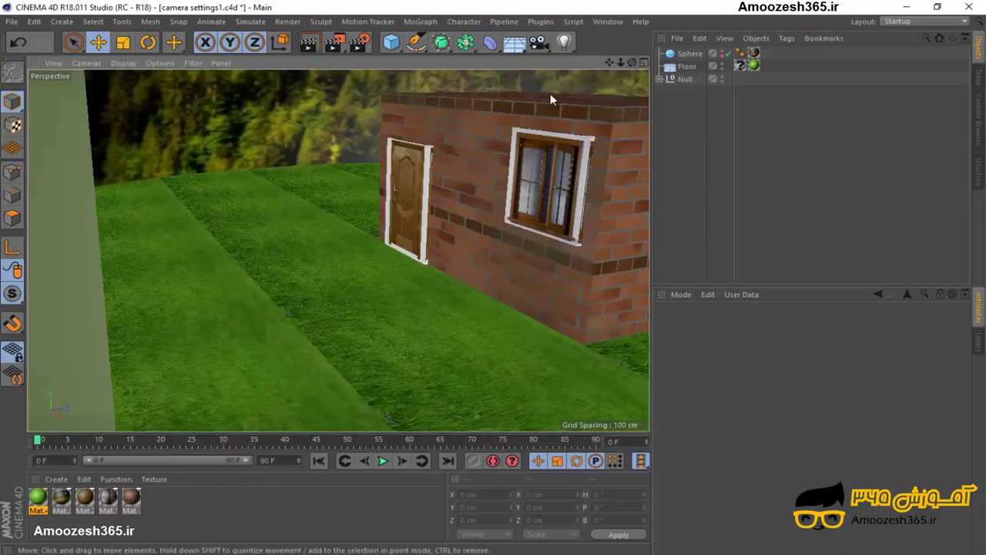
pyautogui.moveTo(622, 58)
pyautogui.mouseDown()
pyautogui.moveTo(634, 60)
pyautogui.moveTo(493, 278)
pyautogui.mouseUp()
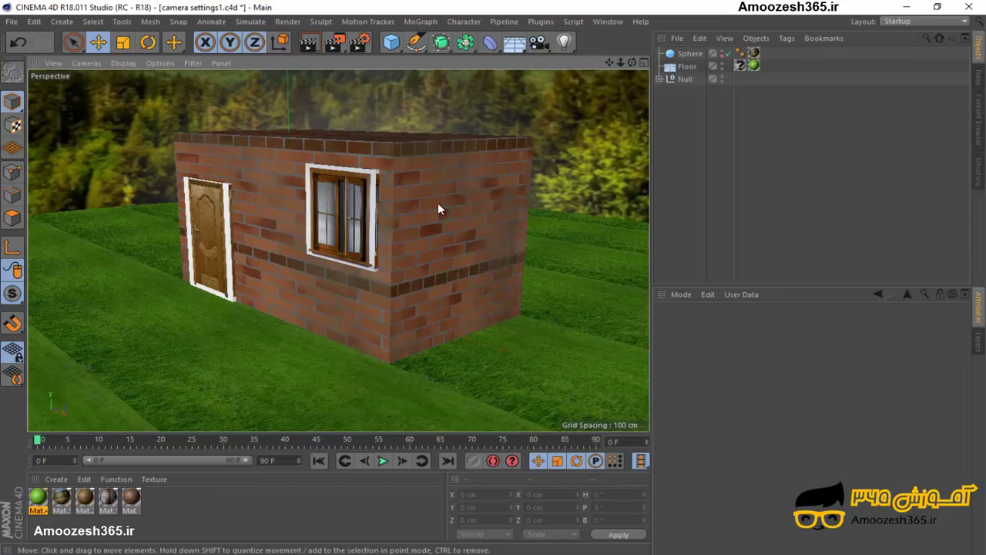
pyautogui.click(548, 48)
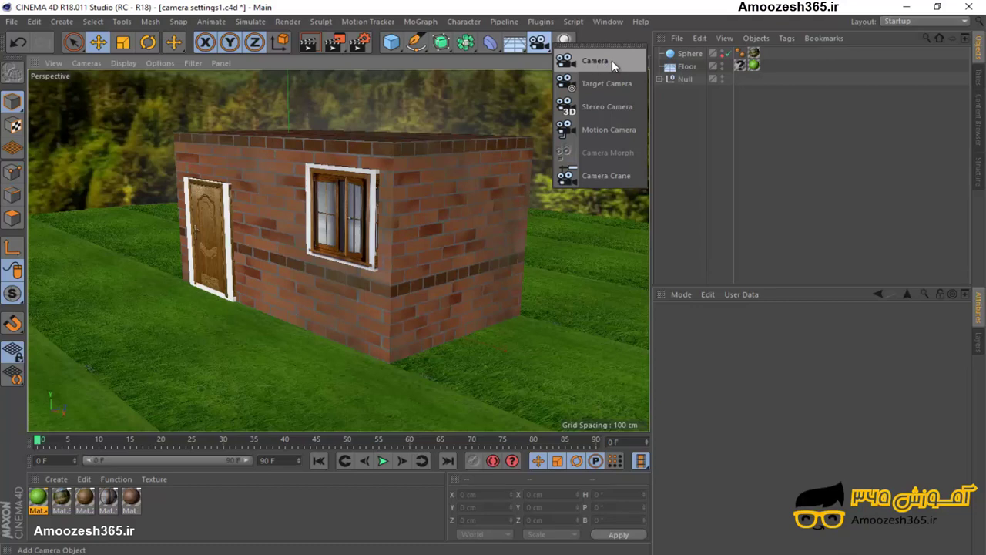
pyautogui.click(587, 61)
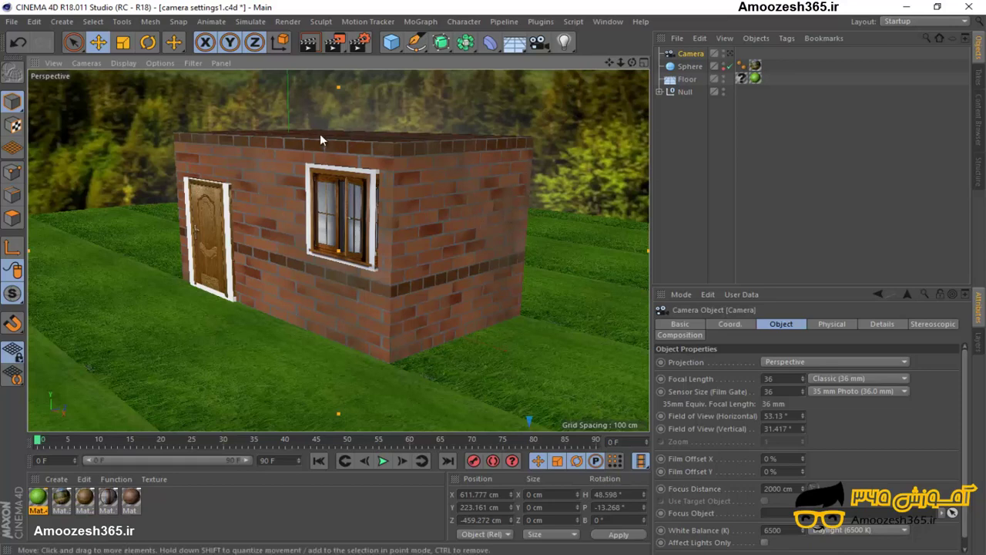
pyautogui.press('o')
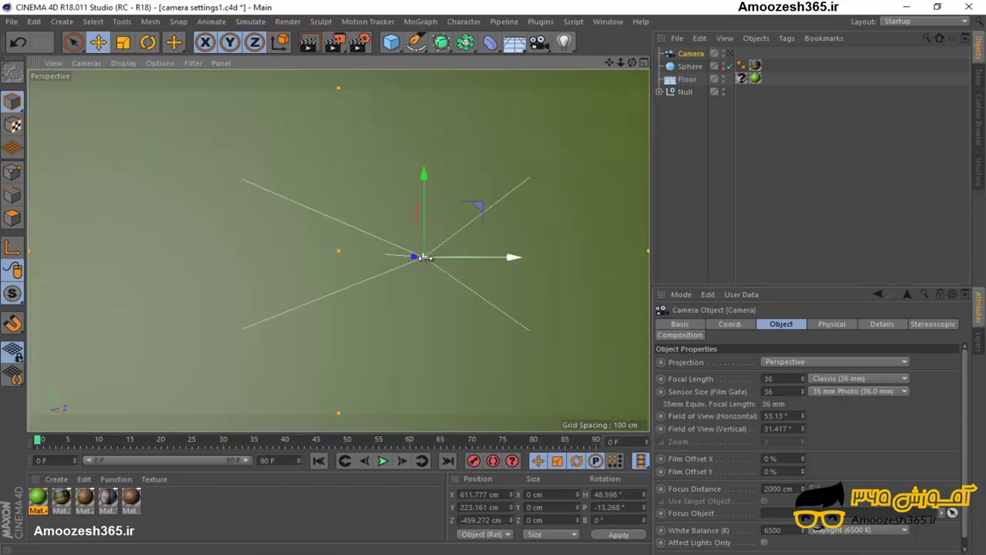
# Zoom the viewport out so the new camera and the whole scene are visible.
pyautogui.scroll(-3, 425, 257)
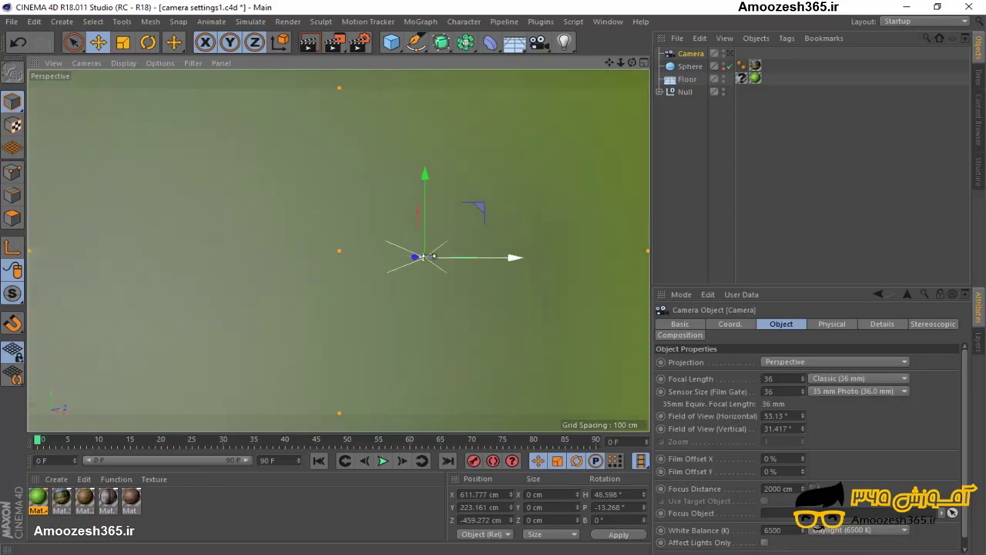
pyautogui.scroll(-2, 435, 254)
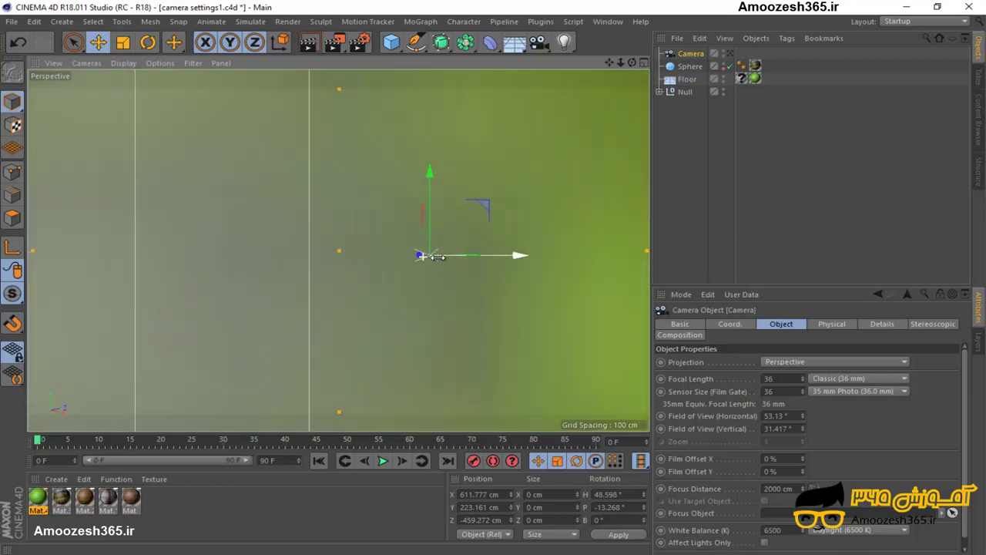
pyautogui.scroll(-1, 435, 255)
pyautogui.scroll(-2, 438, 253)
pyautogui.scroll(-2, 440, 249)
pyautogui.scroll(-2, 445, 245)
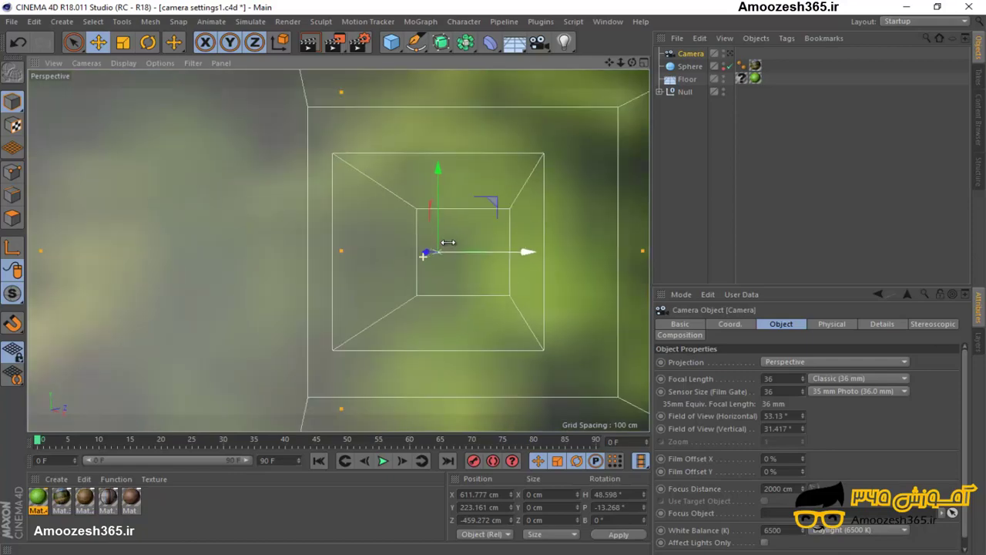
pyautogui.scroll(-2, 447, 242)
pyautogui.scroll(-1, 448, 241)
pyautogui.scroll(-1, 450, 240)
pyautogui.scroll(-2, 452, 237)
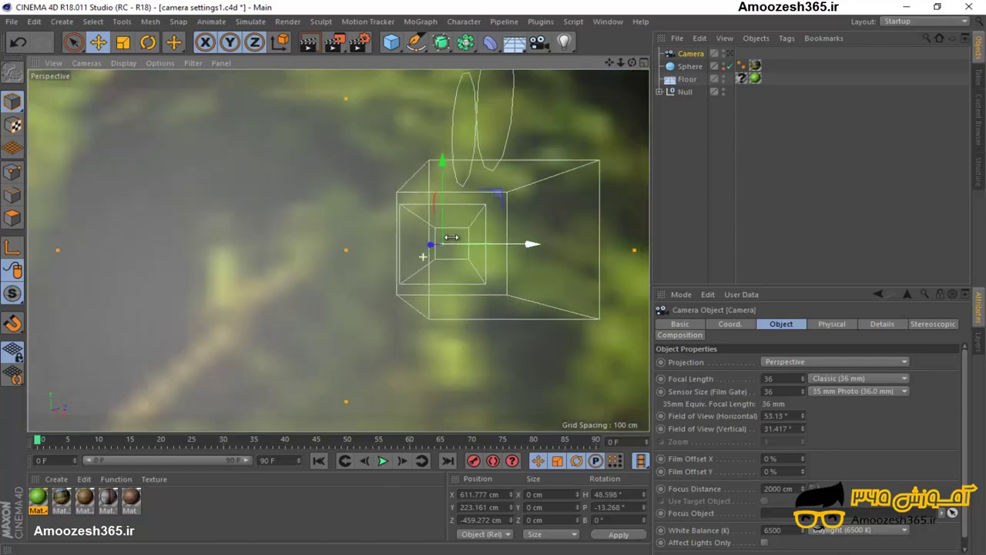
pyautogui.scroll(-2, 451, 237)
pyautogui.scroll(-1, 452, 238)
pyautogui.scroll(-2, 453, 239)
pyautogui.scroll(-1, 454, 240)
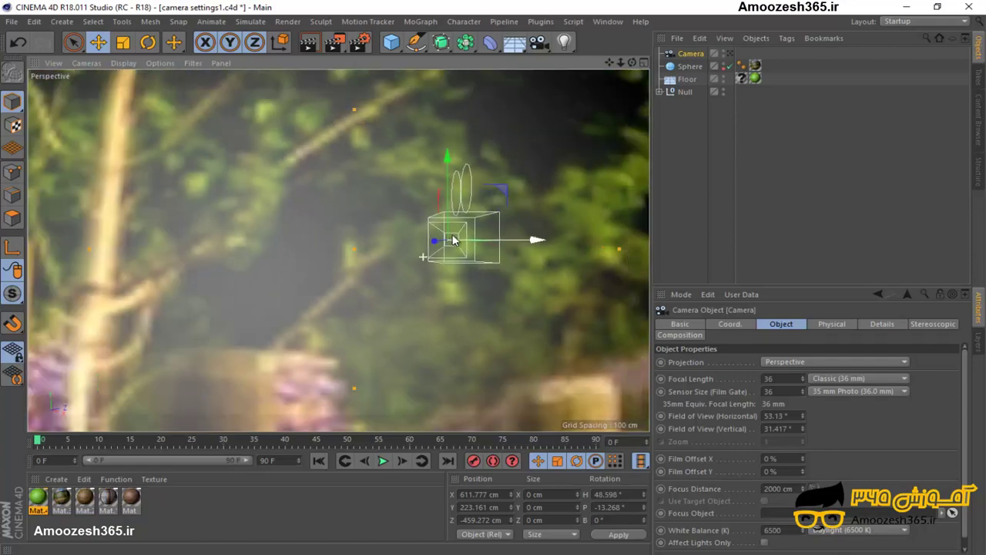
pyautogui.scroll(-2, 454, 241)
pyautogui.scroll(-2, 454, 238)
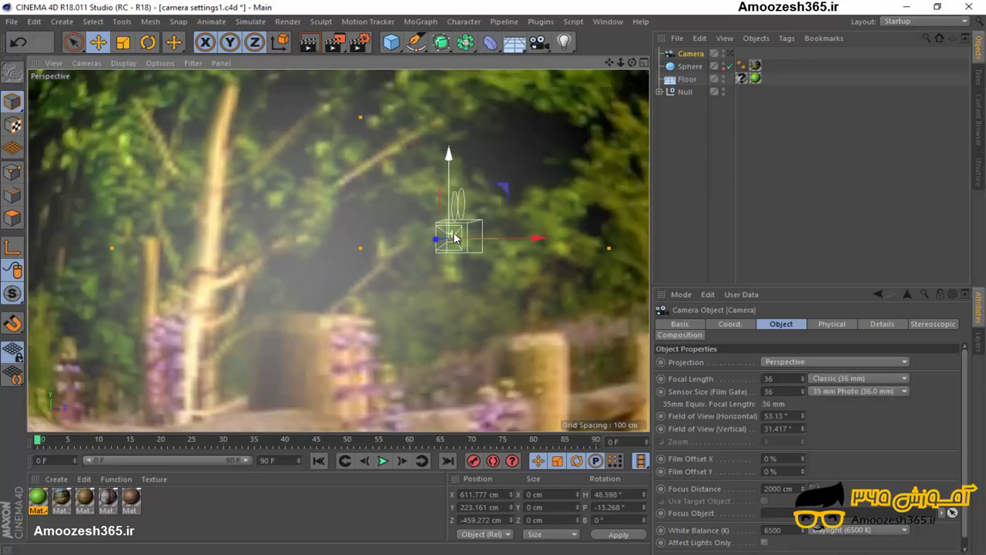
pyautogui.scroll(-2, 366, 193)
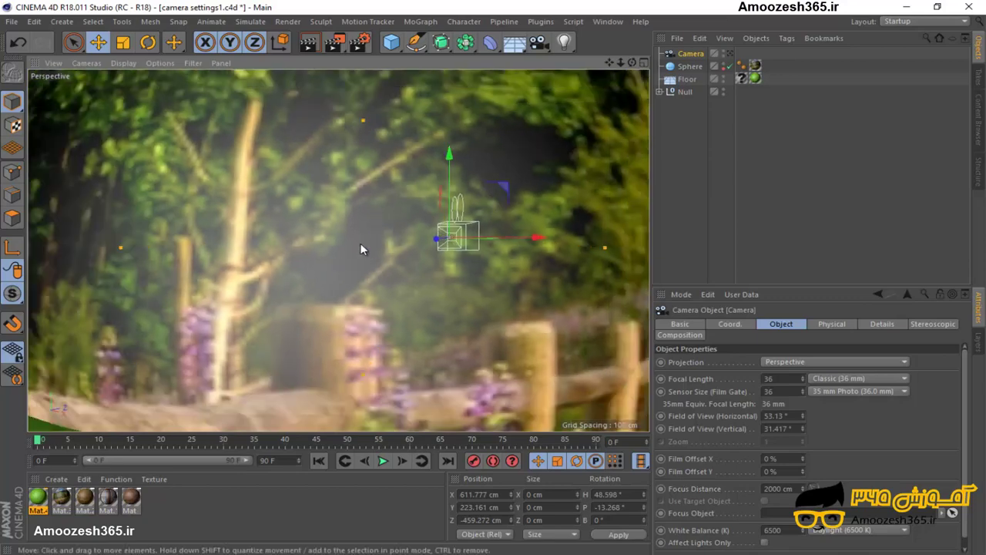
# Switch to the Perspective/Top/Right/Front layout, zoom into the Top view, and reselect the Camera.
pyautogui.middleClick(382, 209)
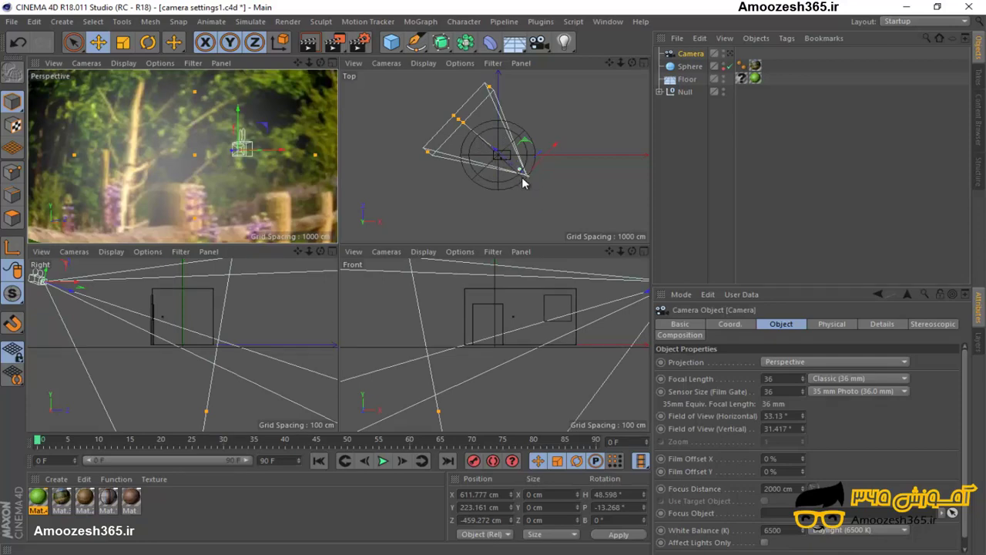
pyautogui.click(616, 72)
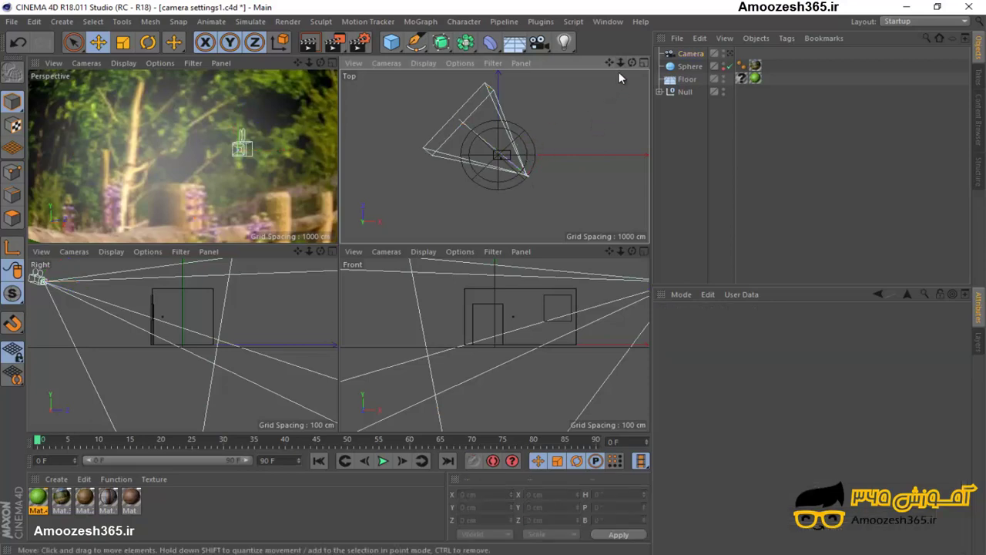
pyautogui.scroll(2, 494, 239)
pyautogui.scroll(1, 494, 239)
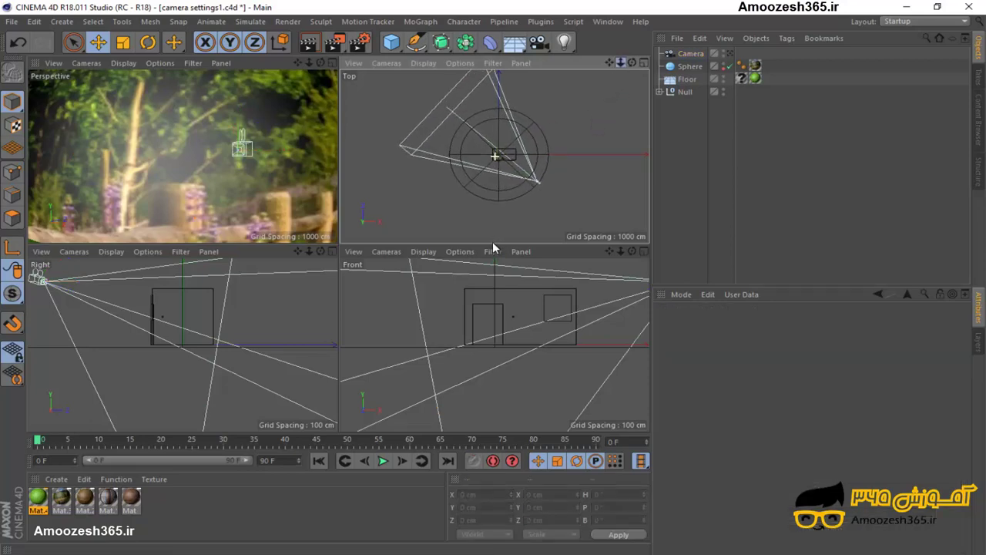
pyautogui.scroll(2, 494, 239)
pyautogui.scroll(3, 493, 238)
pyautogui.scroll(1, 511, 143)
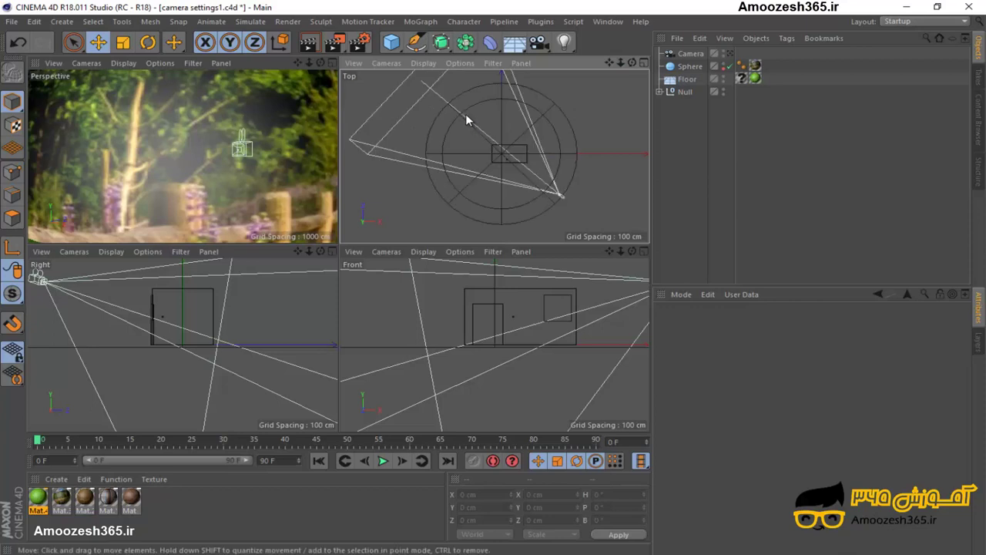
pyautogui.click(560, 197)
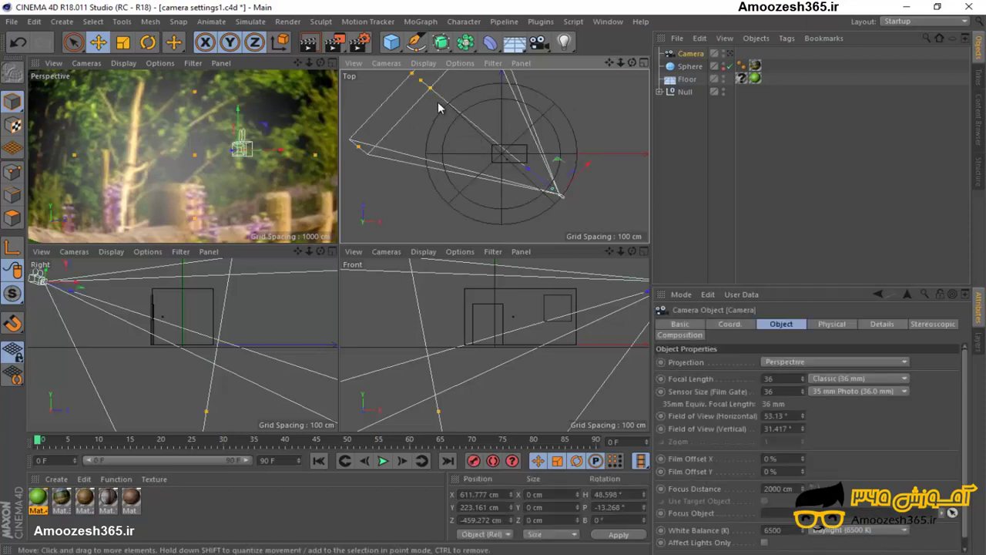
# Drag the camera's frustum and focus handles to 32.322 mm focal length and ~855.5 cm focus distance.
pyautogui.moveTo(429, 91)
pyautogui.mouseDown()
pyautogui.moveTo(418, 82)
pyautogui.moveTo(506, 141)
pyautogui.moveTo(544, 185)
pyautogui.moveTo(503, 160)
pyautogui.moveTo(515, 157)
pyautogui.mouseUp()
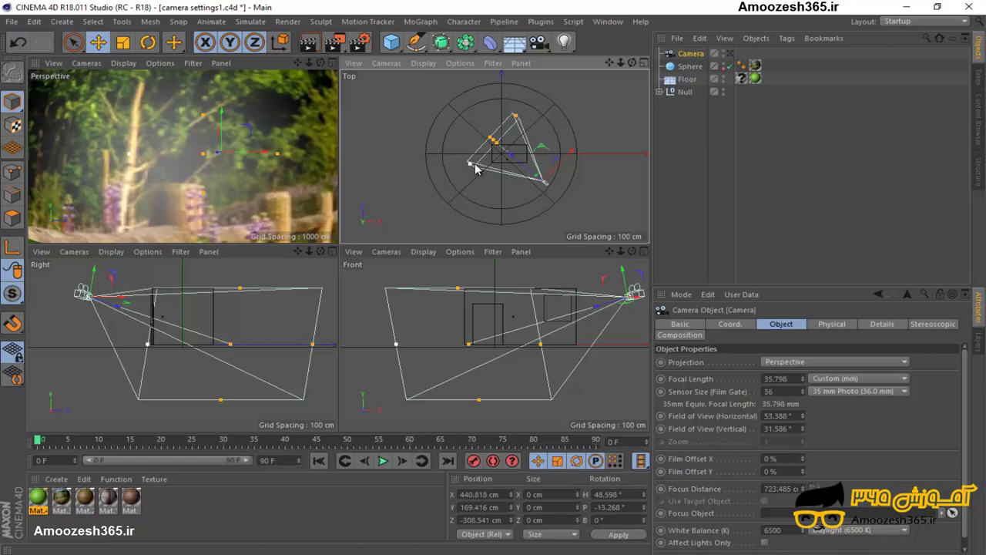
pyautogui.moveTo(475, 168); pyautogui.dragTo(480, 169)
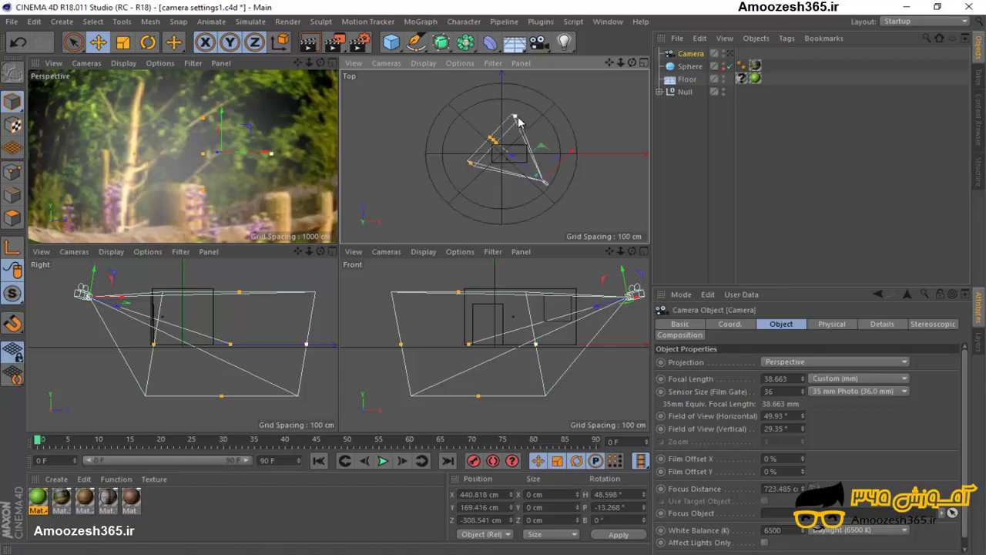
pyautogui.moveTo(518, 121); pyautogui.dragTo(528, 131)
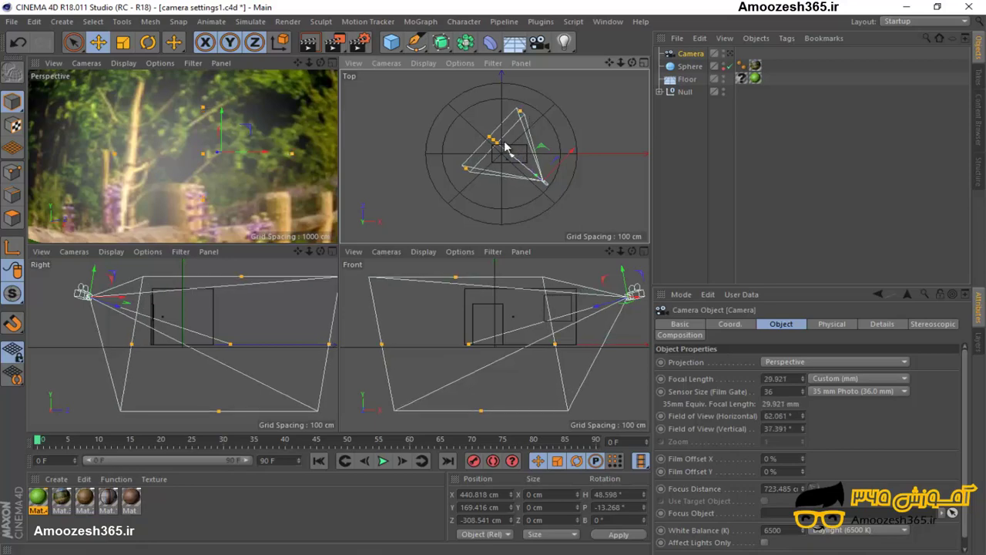
pyautogui.moveTo(489, 140); pyautogui.dragTo(482, 133)
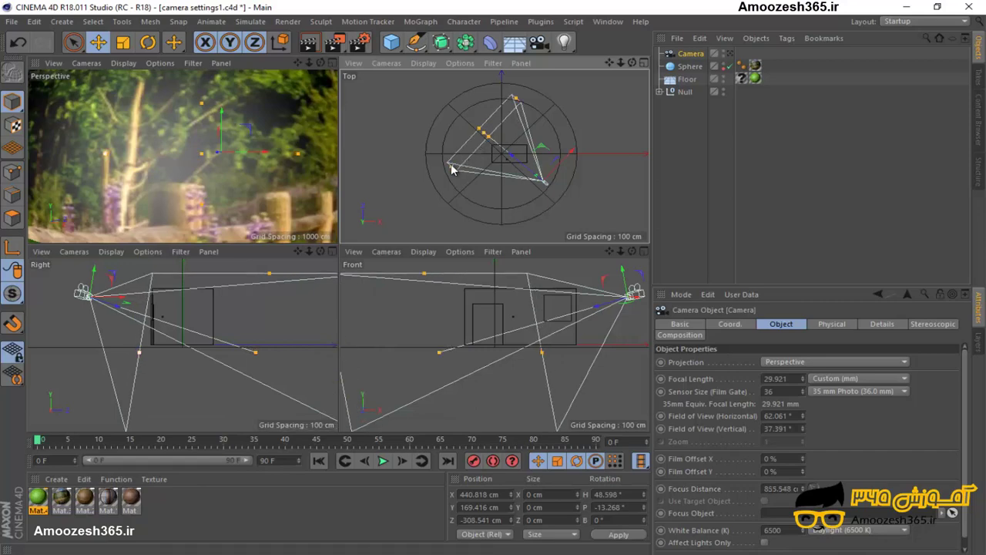
pyautogui.moveTo(452, 170); pyautogui.dragTo(450, 169)
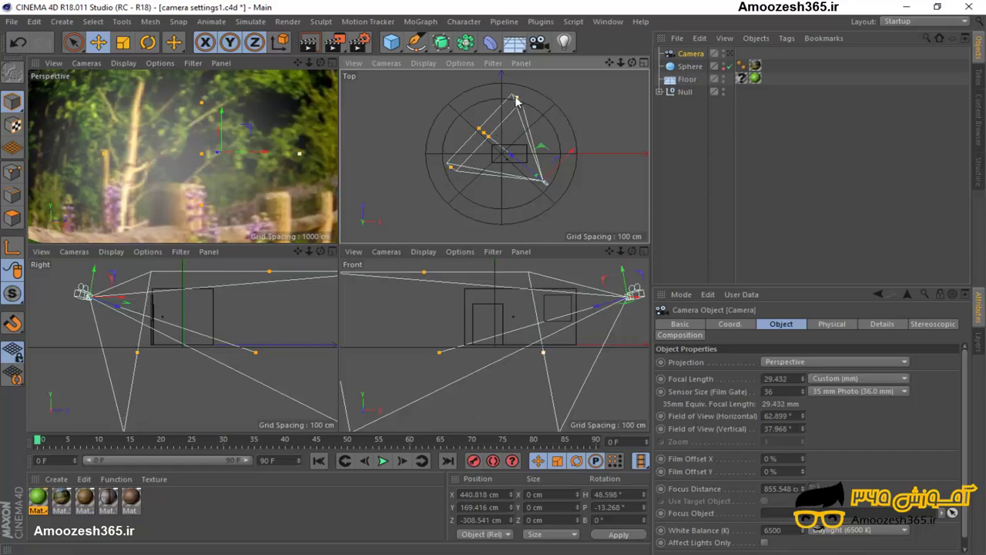
pyautogui.moveTo(516, 105); pyautogui.dragTo(514, 101)
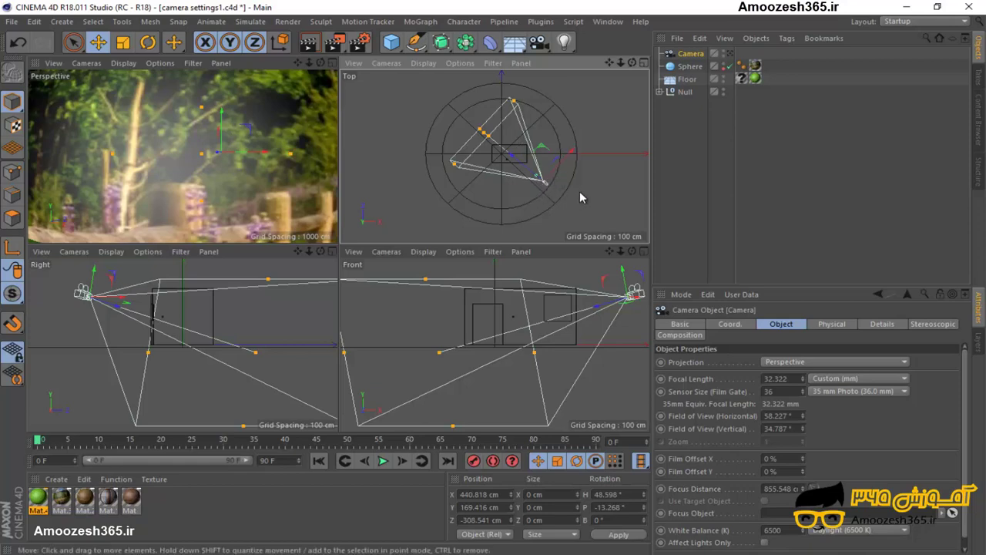
pyautogui.click(580, 191)
pyautogui.click(230, 163)
pyautogui.middleClick(230, 164)
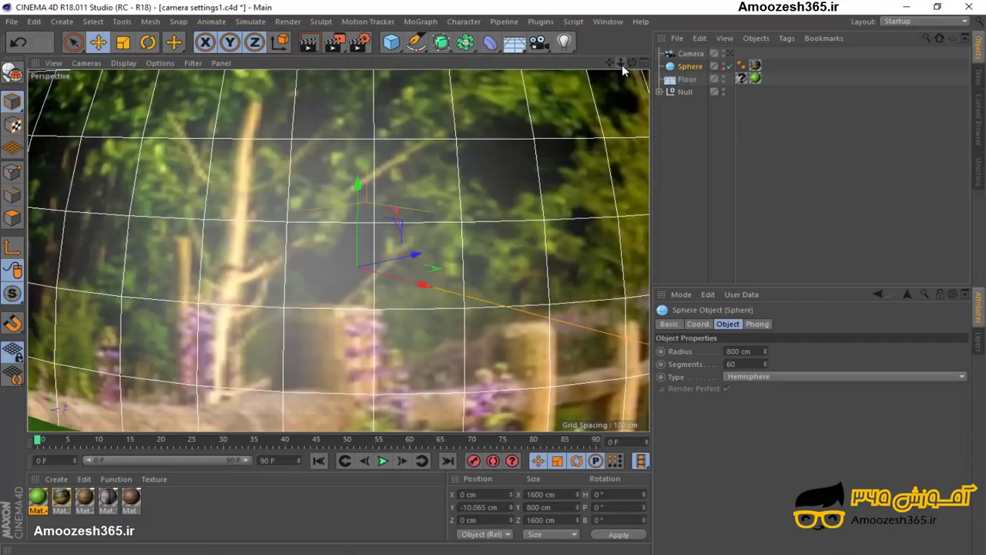
pyautogui.moveTo(621, 62)
pyautogui.mouseDown()
pyautogui.moveTo(486, 269)
pyautogui.moveTo(492, 278)
pyautogui.moveTo(485, 244)
pyautogui.moveTo(437, 181)
pyautogui.moveTo(479, 241)
pyautogui.moveTo(447, 302)
pyautogui.moveTo(492, 270)
pyautogui.moveTo(497, 288)
pyautogui.moveTo(494, 279)
pyautogui.mouseUp()
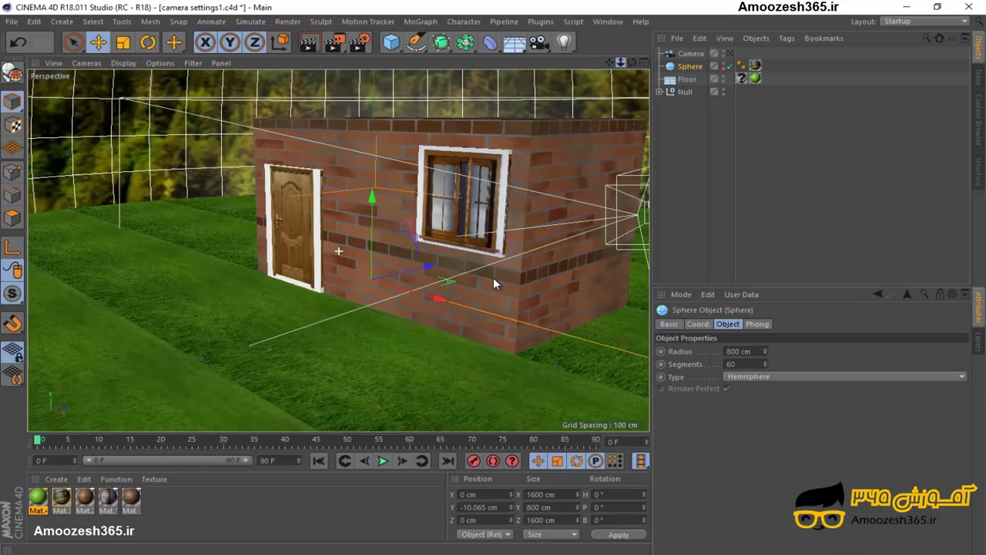
pyautogui.click(632, 63)
pyautogui.moveTo(634, 61)
pyautogui.mouseDown()
pyautogui.moveTo(495, 277)
pyautogui.moveTo(486, 278)
pyautogui.moveTo(495, 279)
pyautogui.moveTo(556, 213)
pyautogui.moveTo(517, 236)
pyautogui.moveTo(467, 235)
pyautogui.moveTo(467, 247)
pyautogui.moveTo(460, 234)
pyautogui.mouseUp()
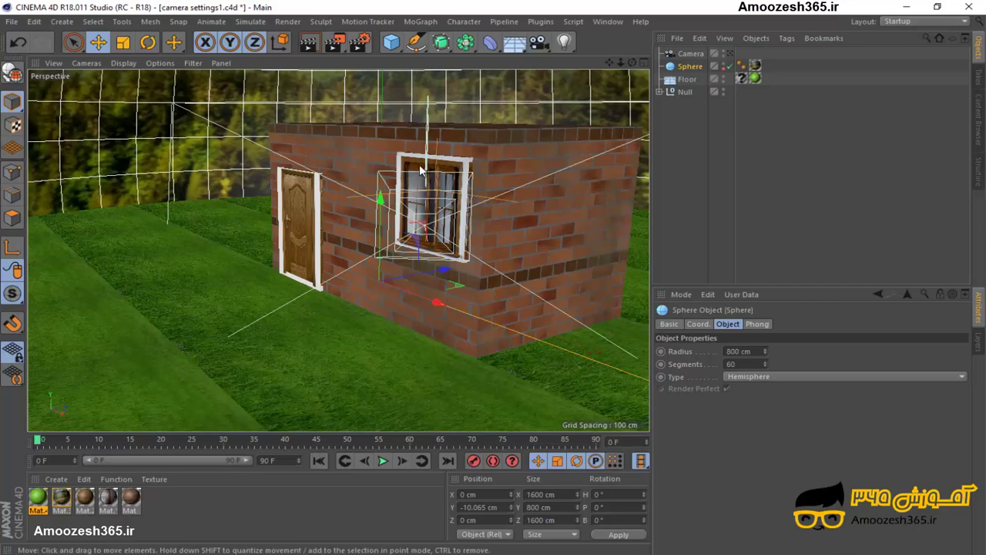
pyautogui.click(696, 54)
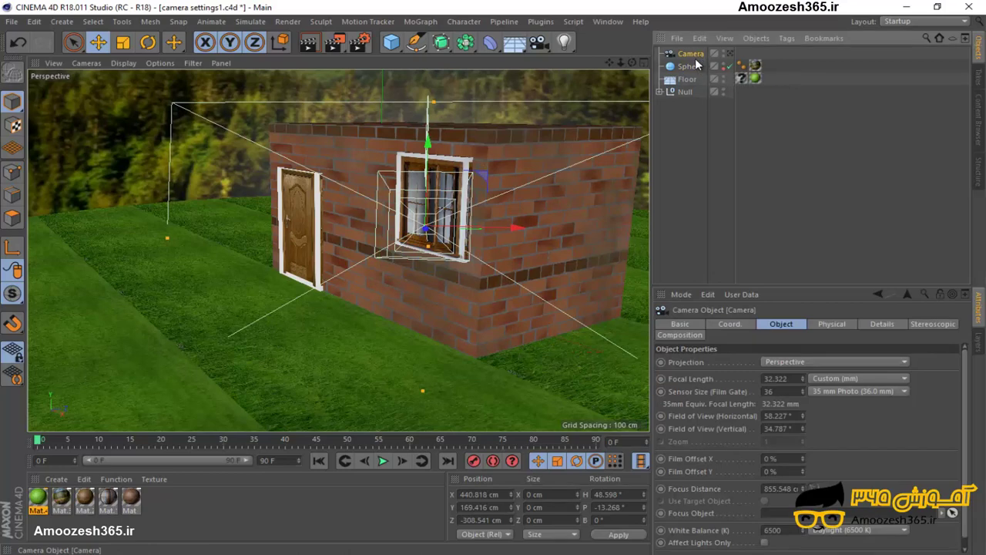
# Add a Protection tag to the Camera and confirm dragging it no longer moves it.
pyautogui.click(784, 39)
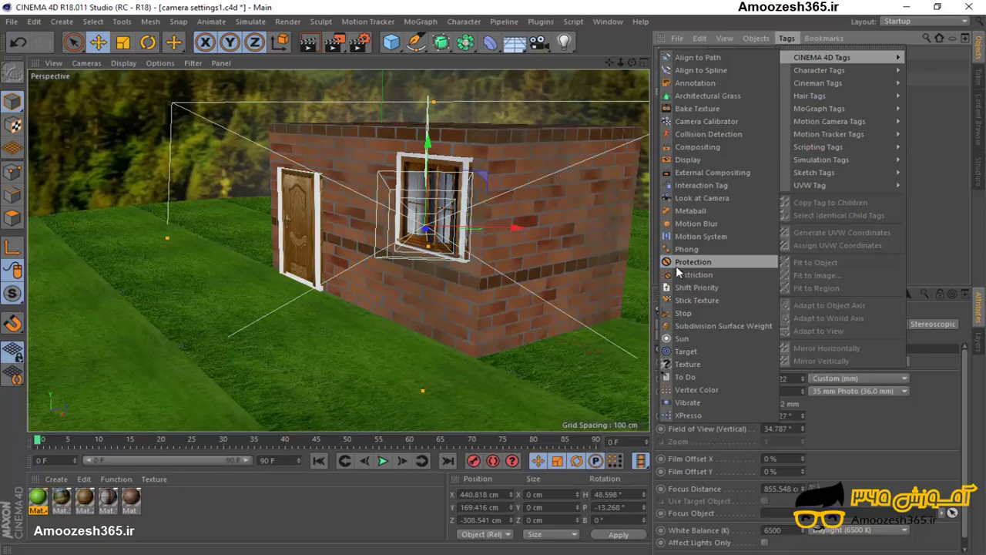
pyautogui.click(694, 263)
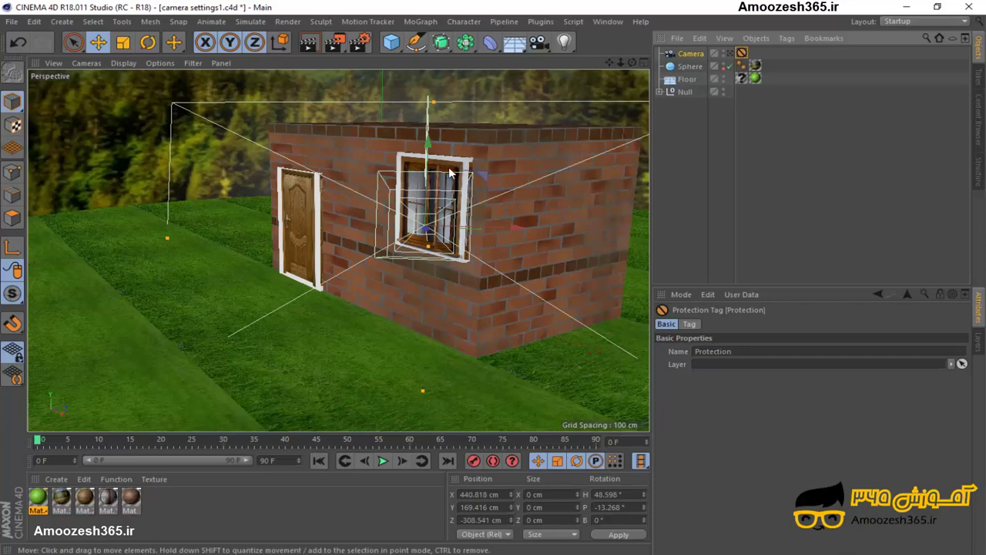
pyautogui.click(417, 210)
pyautogui.moveTo(399, 211); pyautogui.dragTo(471, 186)
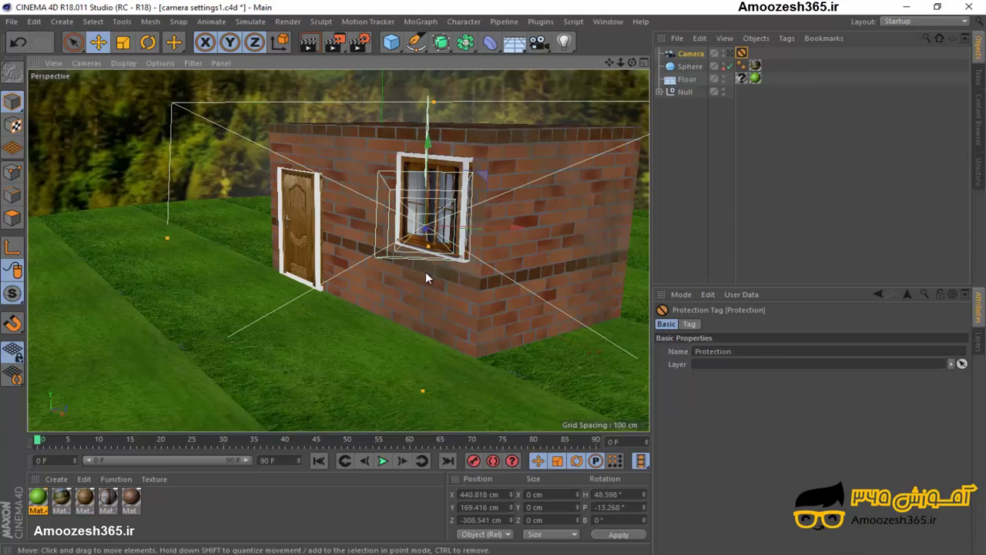
# In the four-view layout, delete the camera's Protection tag and reselect the Camera.
pyautogui.middleClick(529, 231)
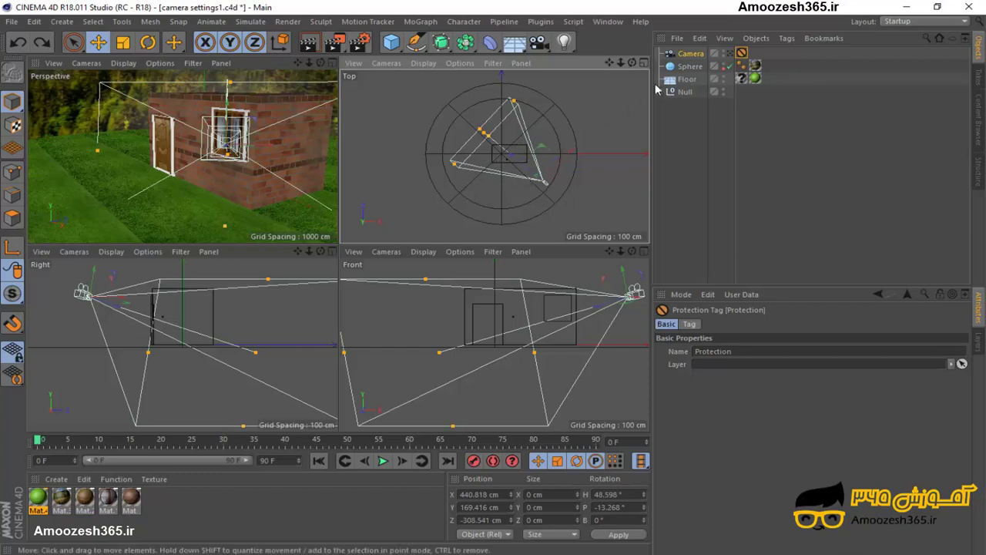
pyautogui.click(543, 182)
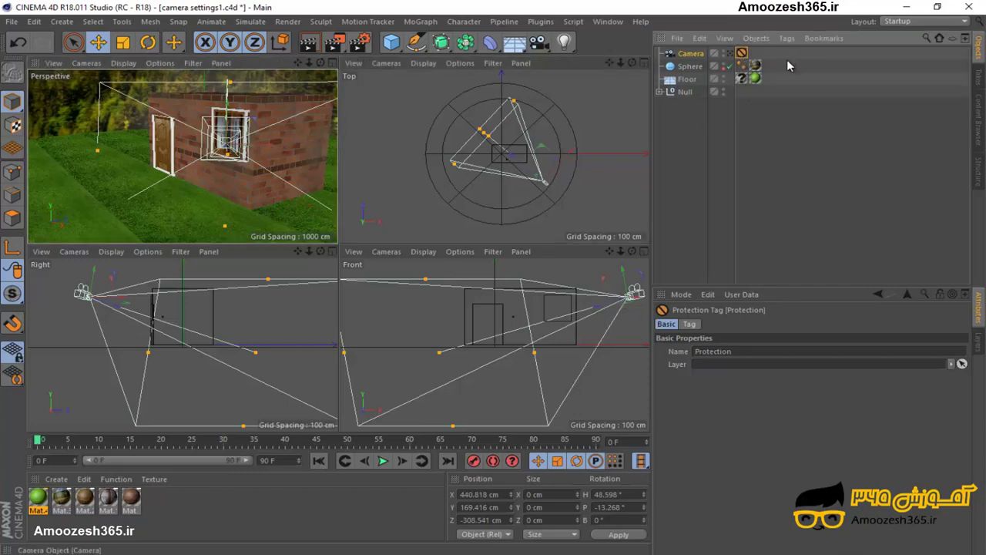
pyautogui.press('Delete')
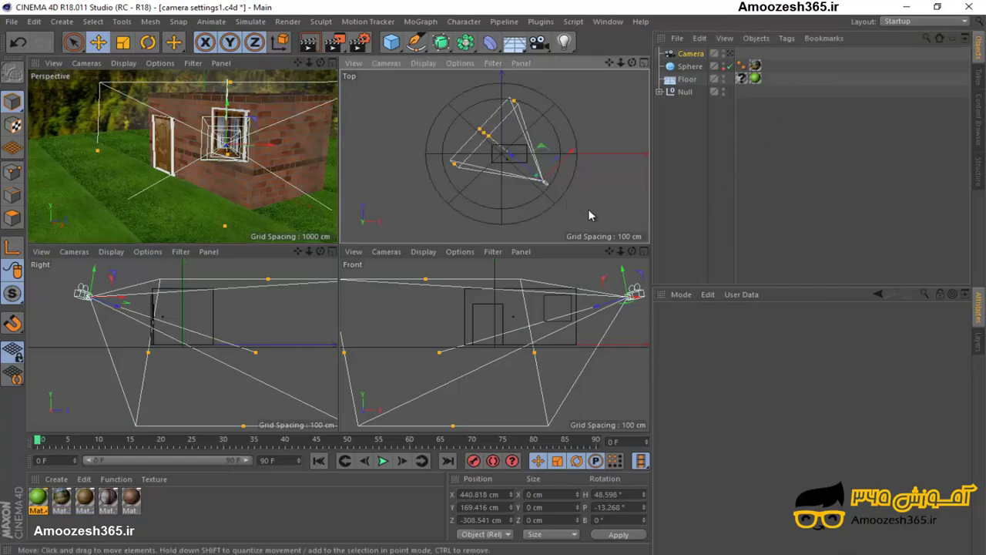
pyautogui.click(690, 53)
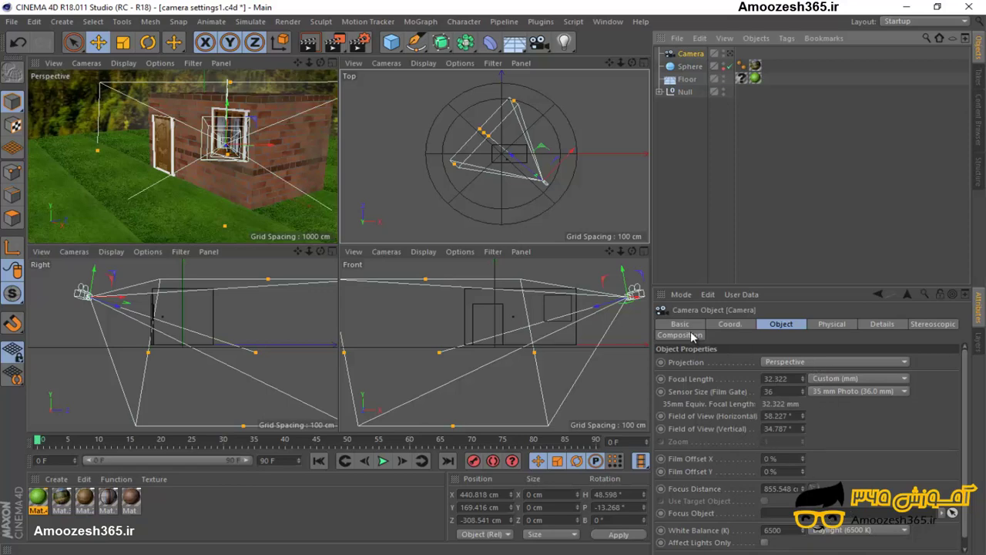
pyautogui.click(680, 324)
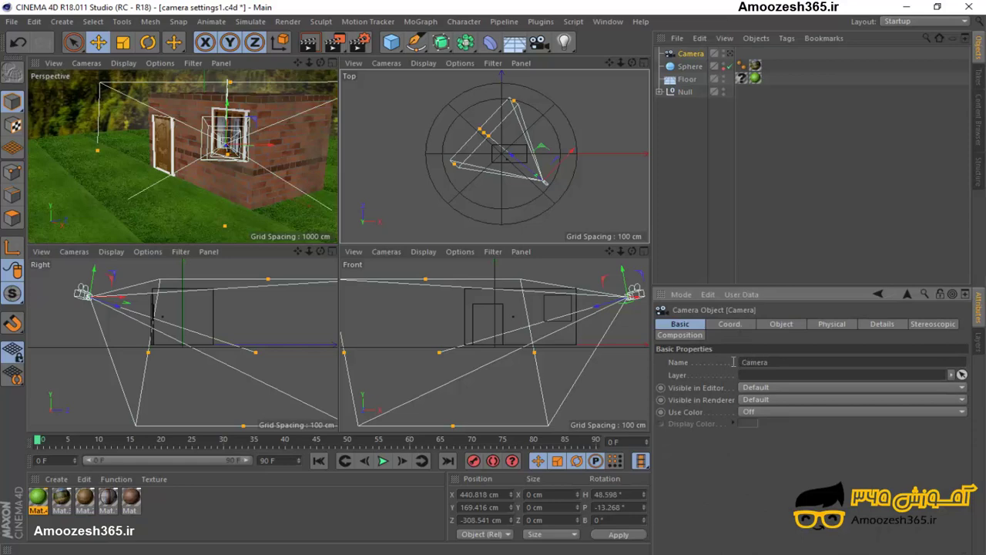
pyautogui.doubleClick(765, 362)
pyautogui.click(725, 325)
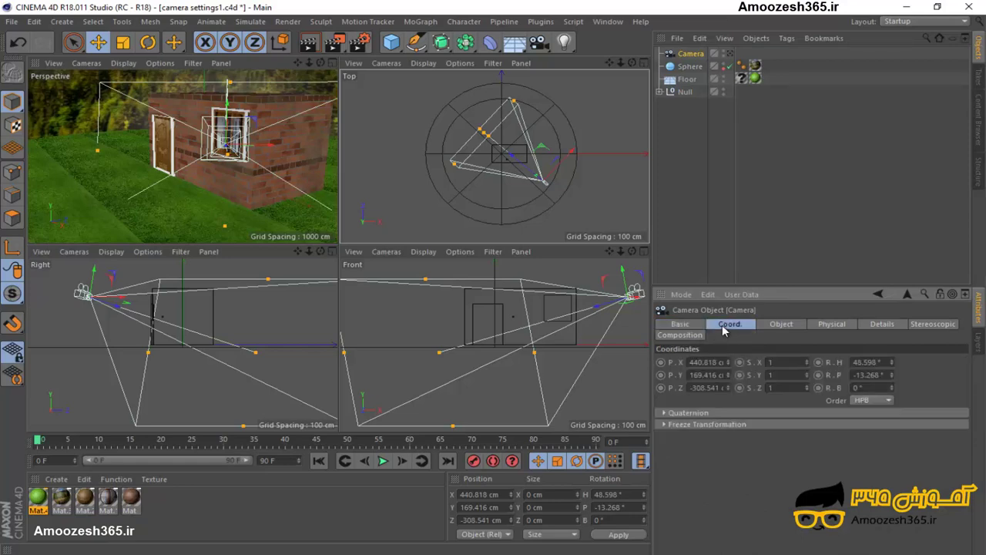
pyautogui.click(773, 325)
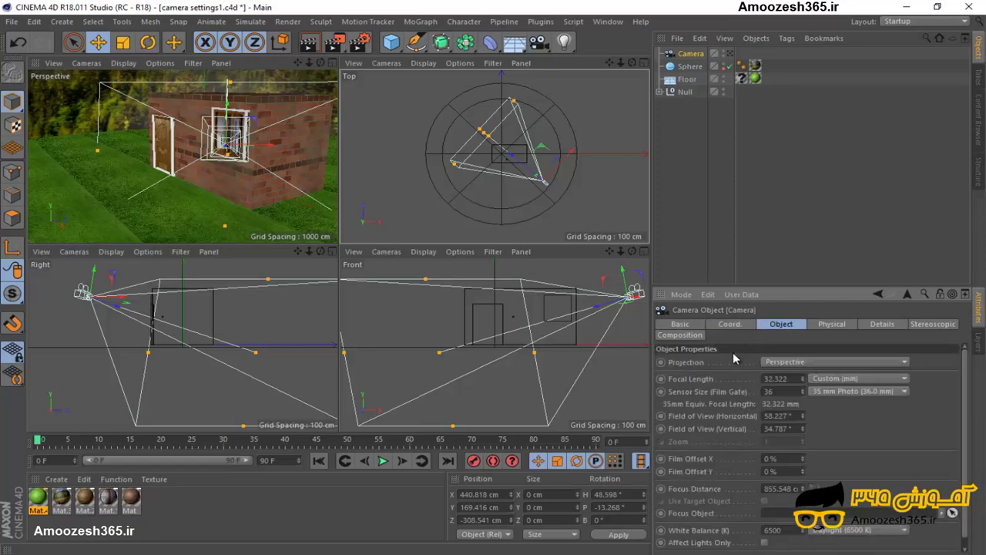
pyautogui.click(801, 362)
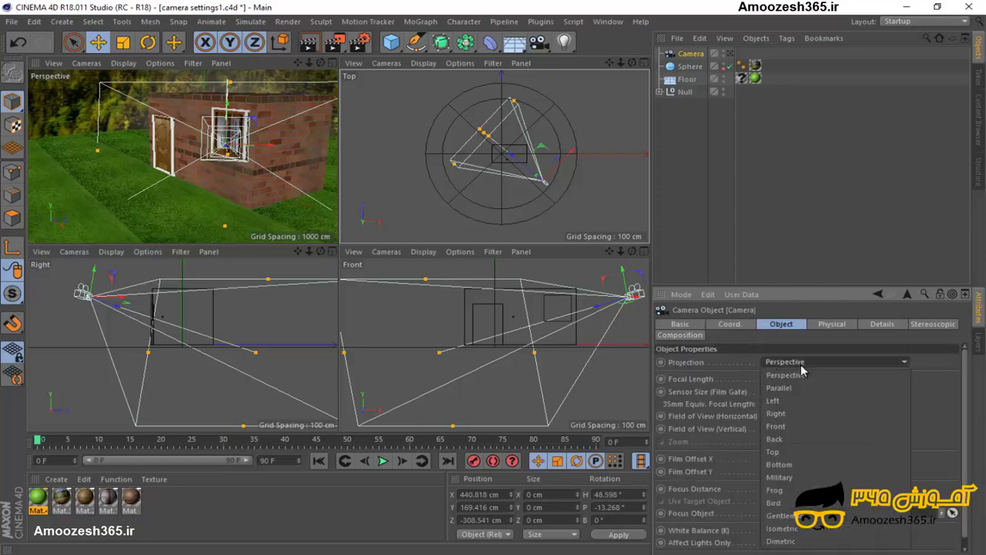
pyautogui.click(778, 387)
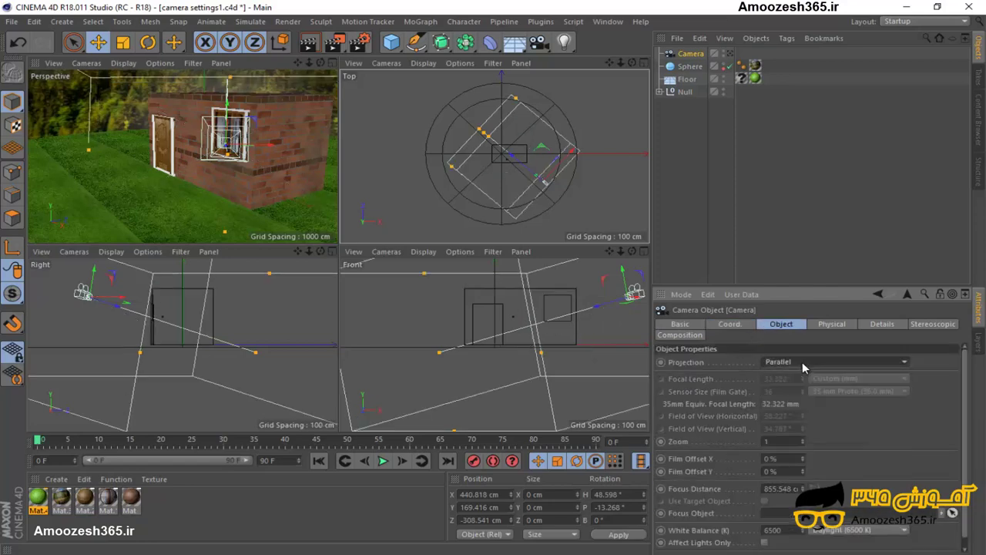
pyautogui.click(802, 361)
pyautogui.click(791, 477)
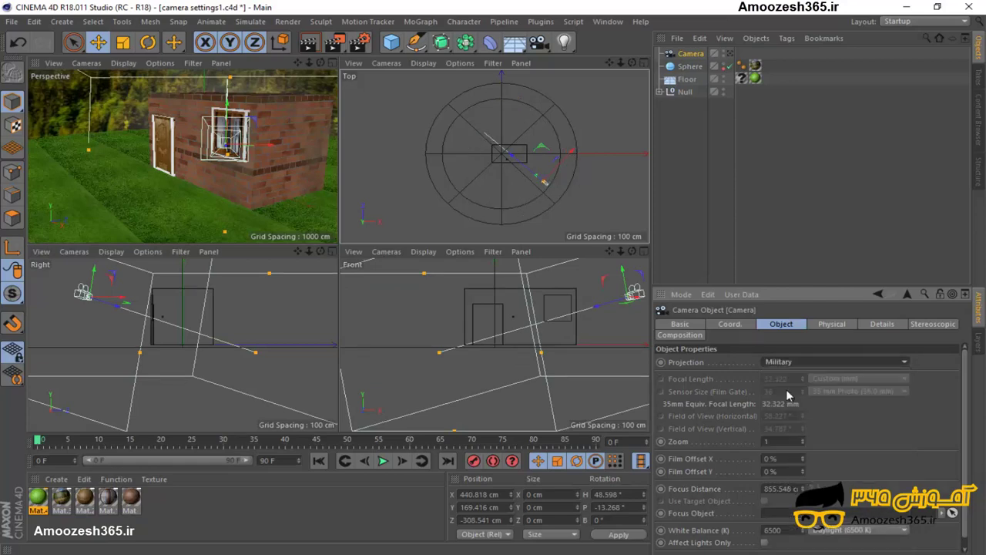
pyautogui.click(790, 362)
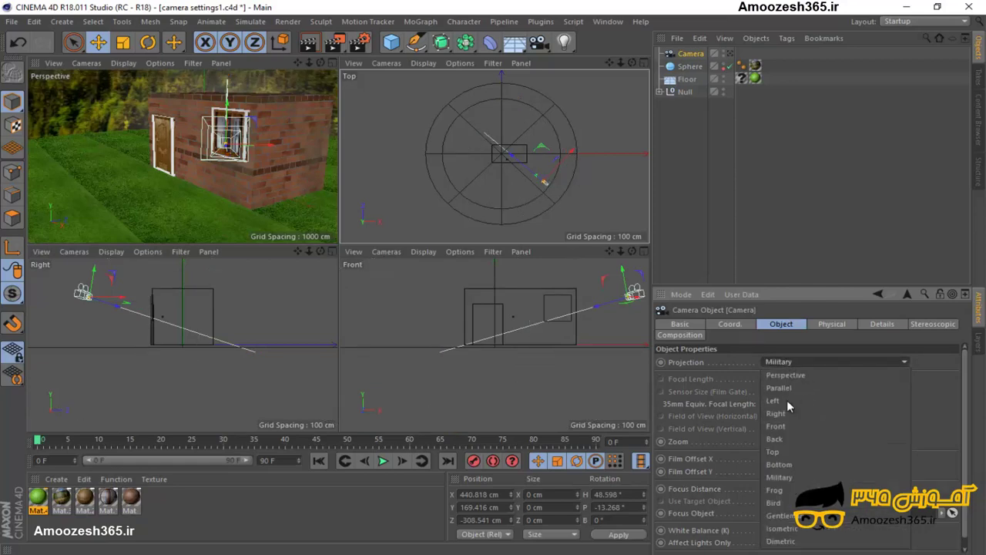
pyautogui.click(788, 450)
pyautogui.click(788, 362)
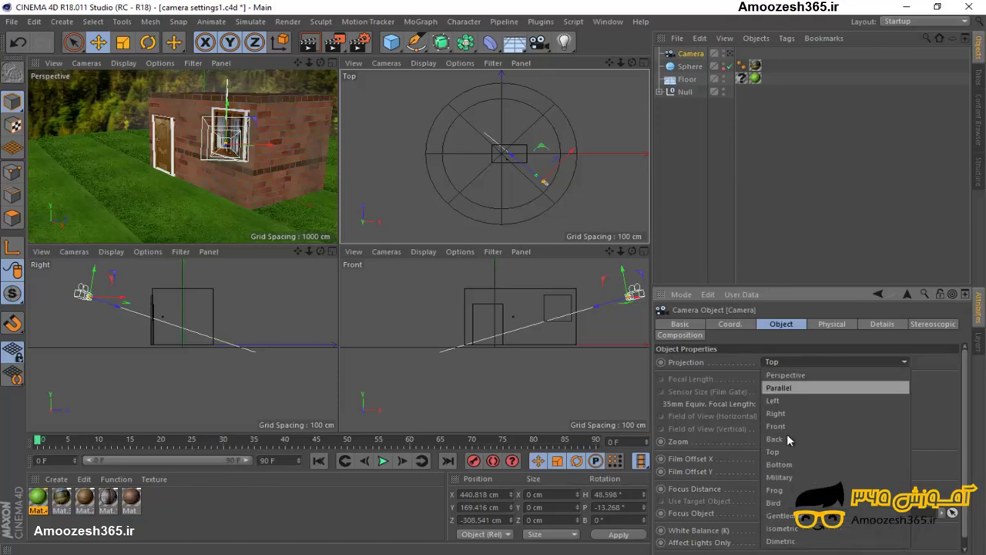
pyautogui.click(788, 458)
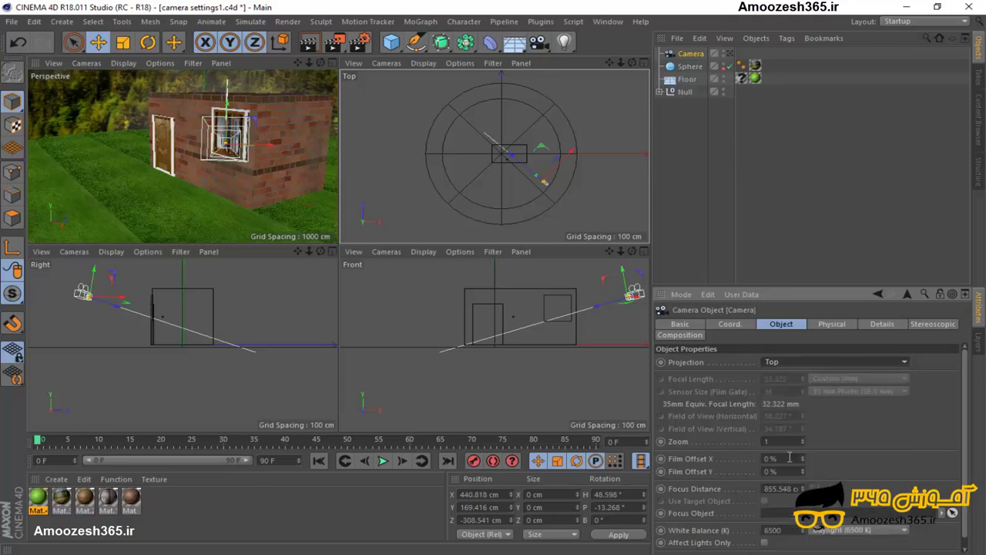
pyautogui.click(798, 359)
pyautogui.click(802, 462)
pyautogui.hotkey('ctrl', 'z')
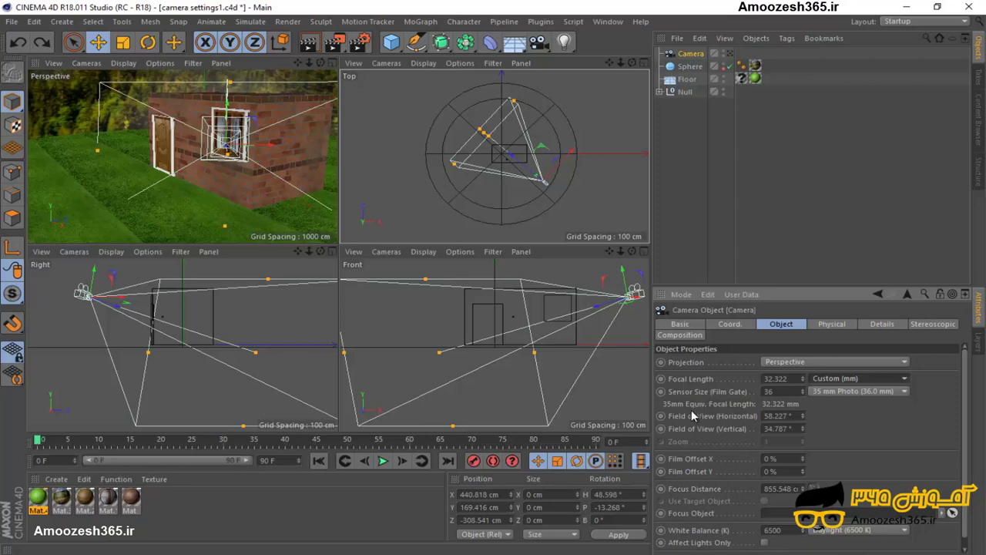
# Try the Wide Angle 25 mm, Classic 36 mm and Normal 50 mm lens presets on the camera.
pyautogui.click(836, 378)
pyautogui.click(848, 418)
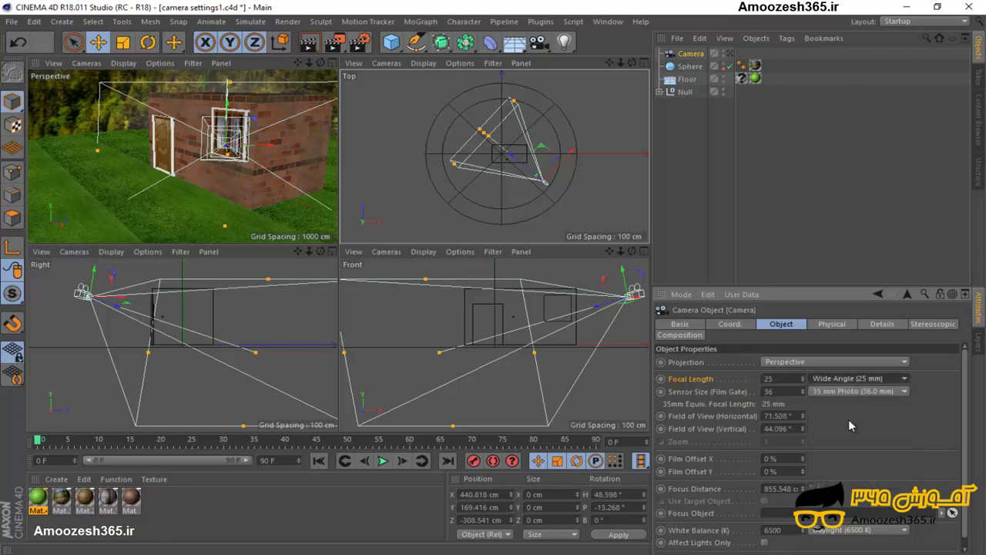
pyautogui.click(853, 378)
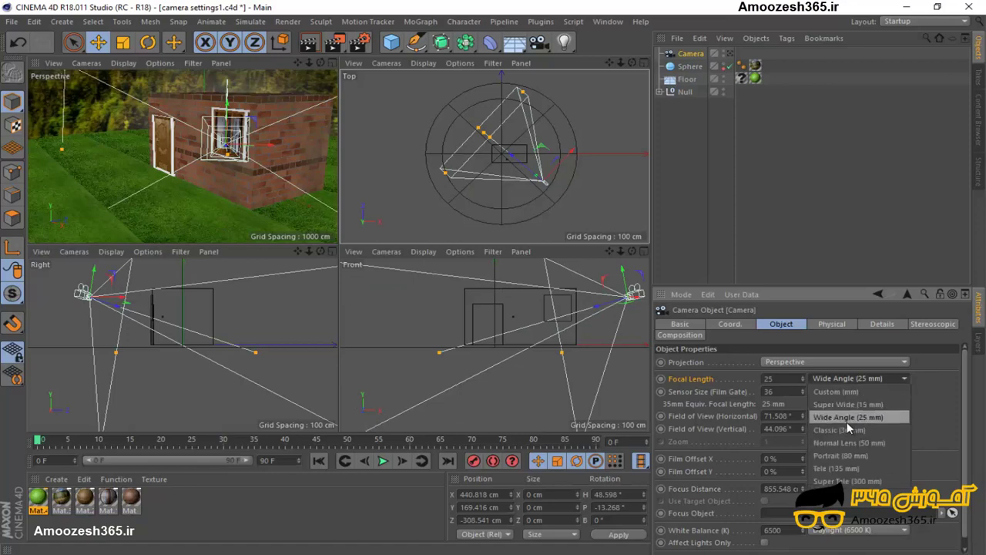
pyautogui.click(846, 429)
pyautogui.click(847, 379)
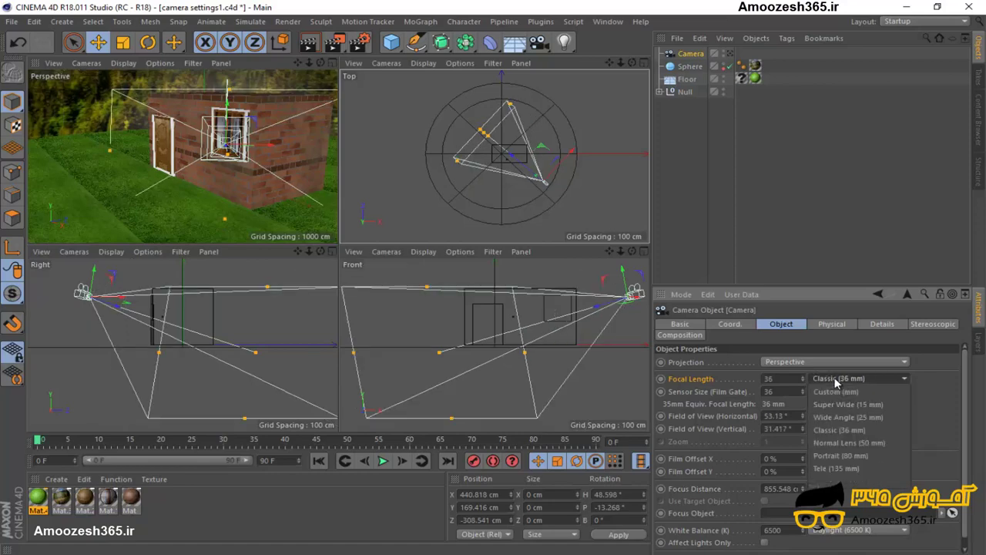
pyautogui.click(833, 442)
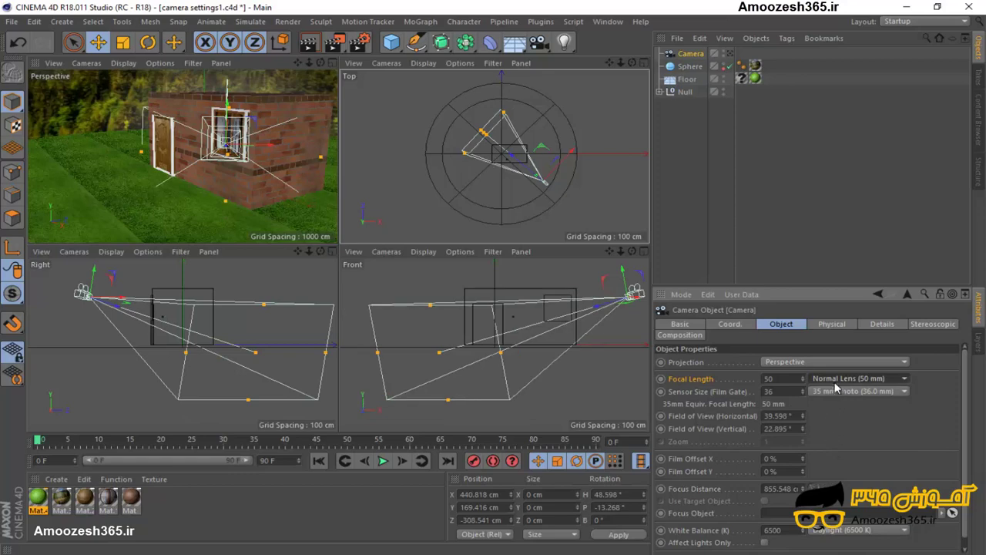
# Adjust the camera's focal length to 30.425 mm.
pyautogui.doubleClick(782, 378)
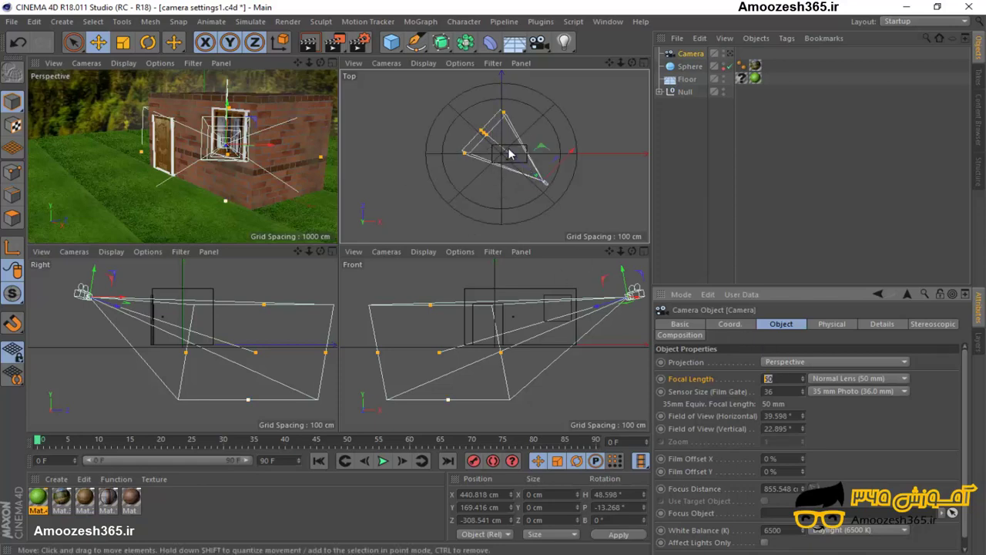
pyautogui.click(481, 133)
pyautogui.moveTo(482, 133); pyautogui.dragTo(480, 133)
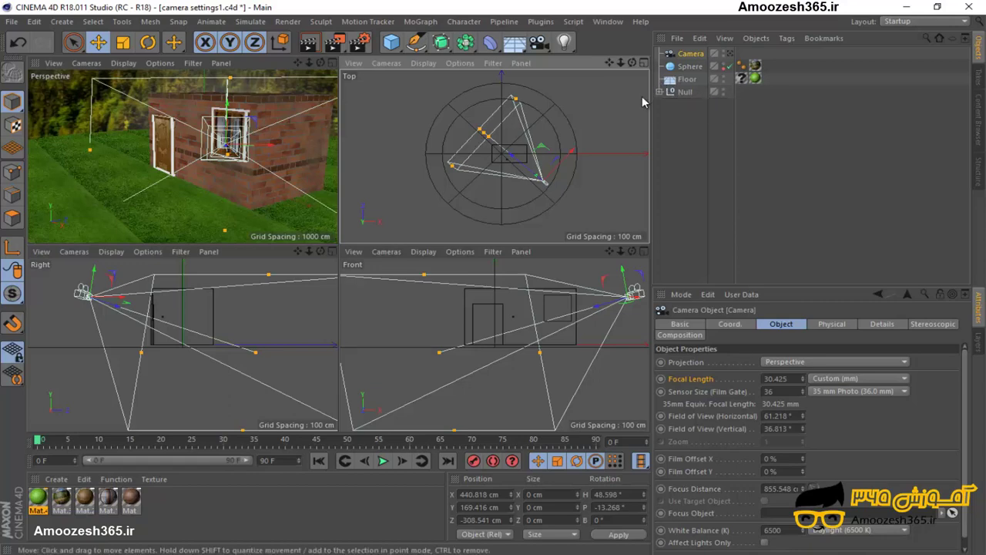
# Maximise the Perspective view, undo a stray orbit, then return to the four-view layout.
pyautogui.click(176, 136)
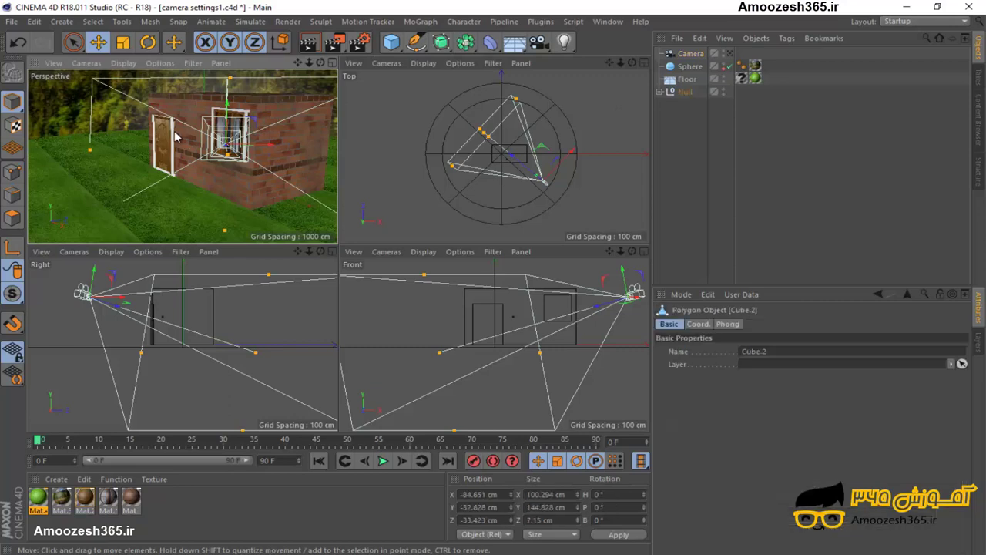
pyautogui.middleClick(176, 136)
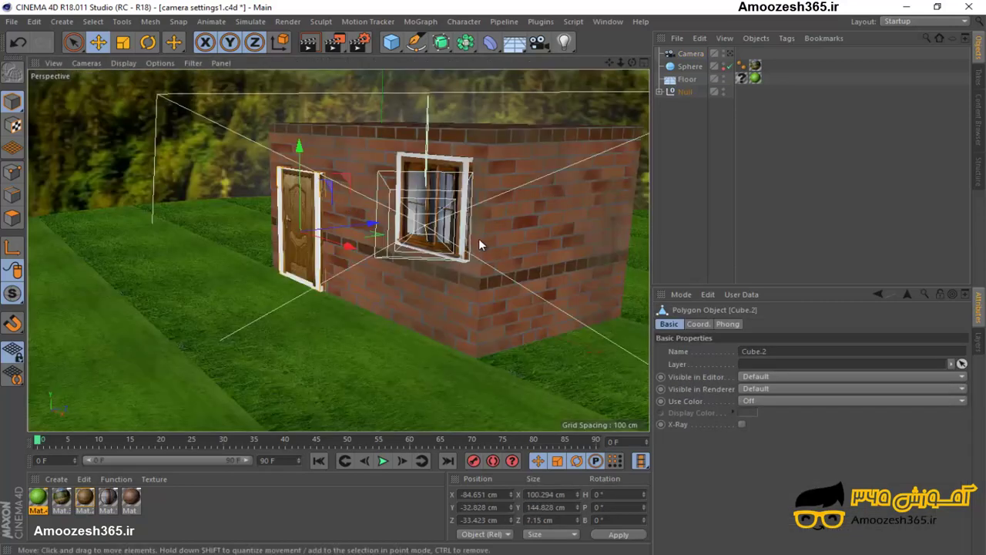
pyautogui.moveTo(479, 240)
pyautogui.keyDown('alt'); pyautogui.mouseDown()
pyautogui.moveTo(515, 221)
pyautogui.moveTo(530, 193)
pyautogui.moveTo(491, 214)
pyautogui.mouseUp(); pyautogui.keyUp('alt')
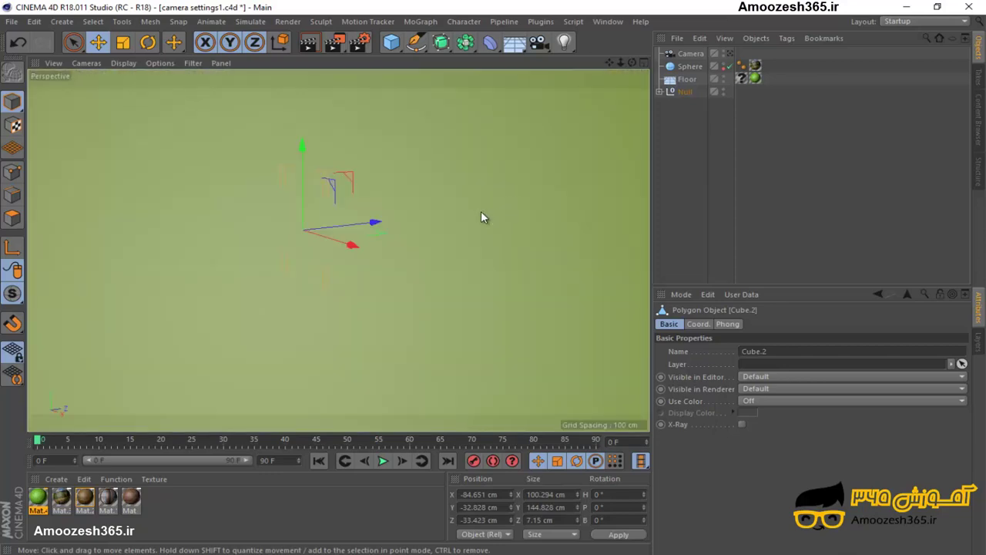
pyautogui.hotkey('ctrl', 'shift', 'z')
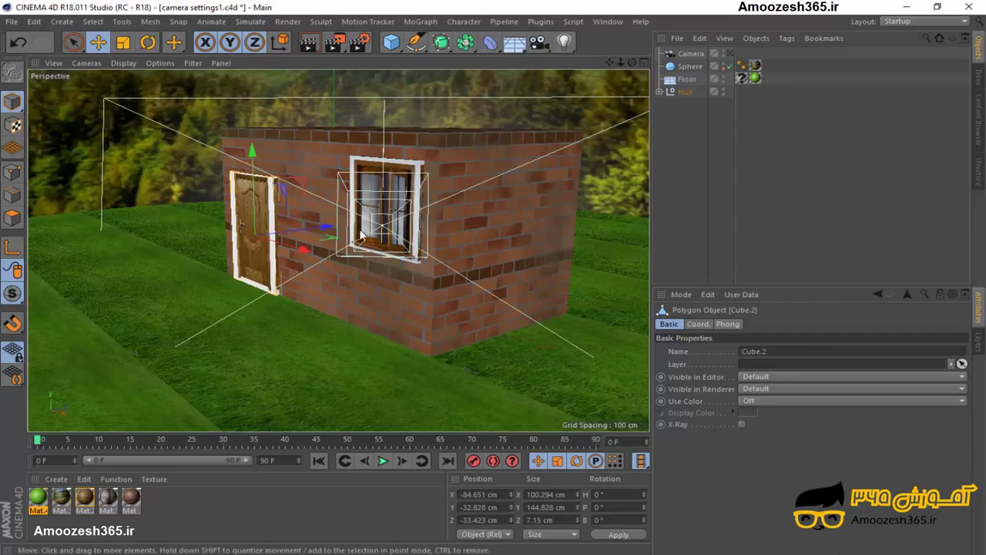
pyautogui.middleClick(440, 169)
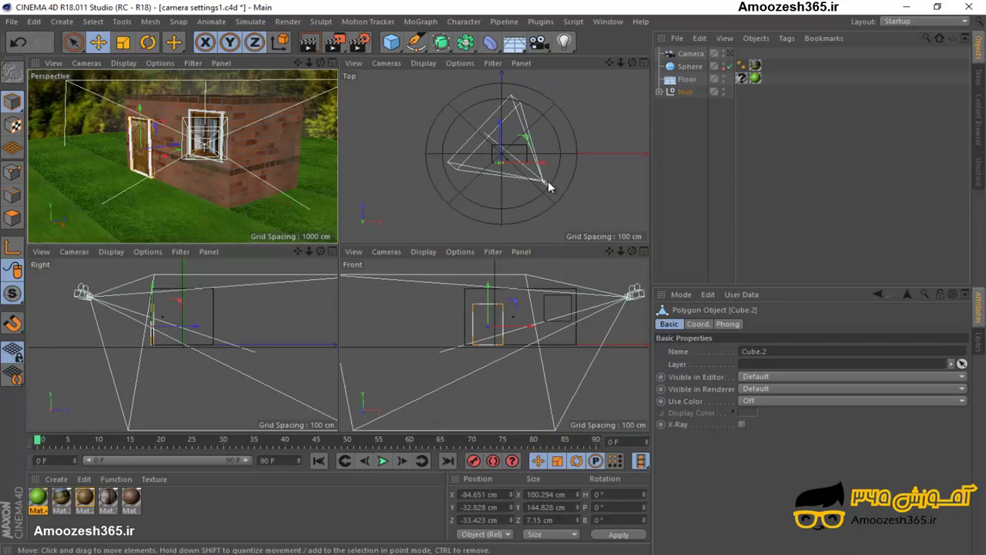
# Move the camera back to 638.581, 231.587, -482.904 cm and maximise the Perspective view.
pyautogui.click(545, 187)
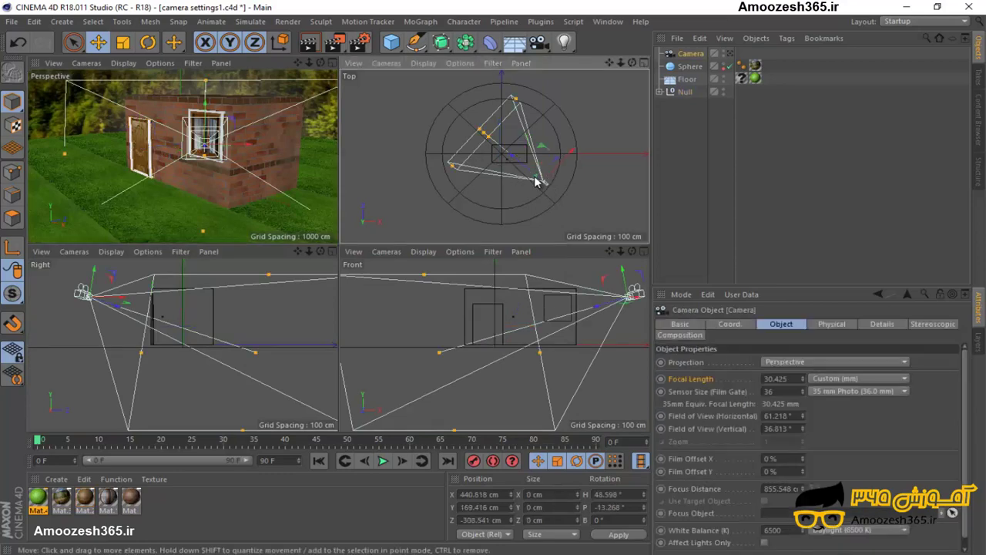
pyautogui.moveTo(508, 158); pyautogui.dragTo(530, 166)
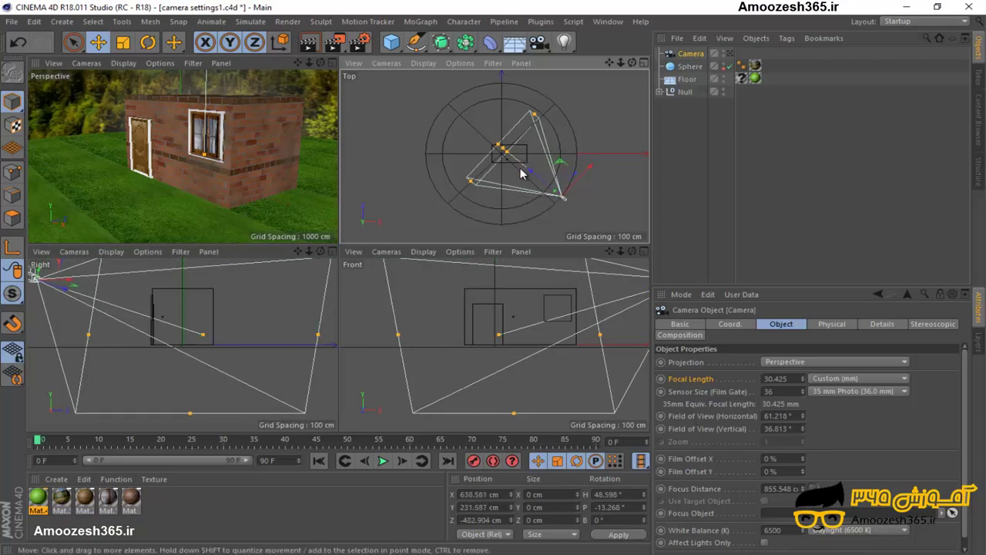
pyautogui.click(189, 124)
pyautogui.middleClick(188, 130)
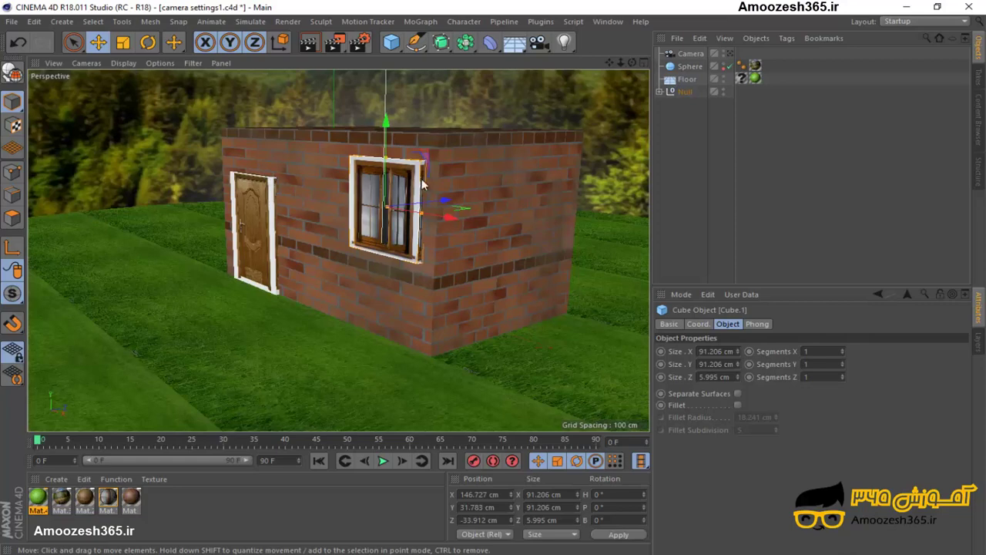
# Deselect the window and orbit the Perspective view to frame the whole house and hillside.
pyautogui.click(808, 174)
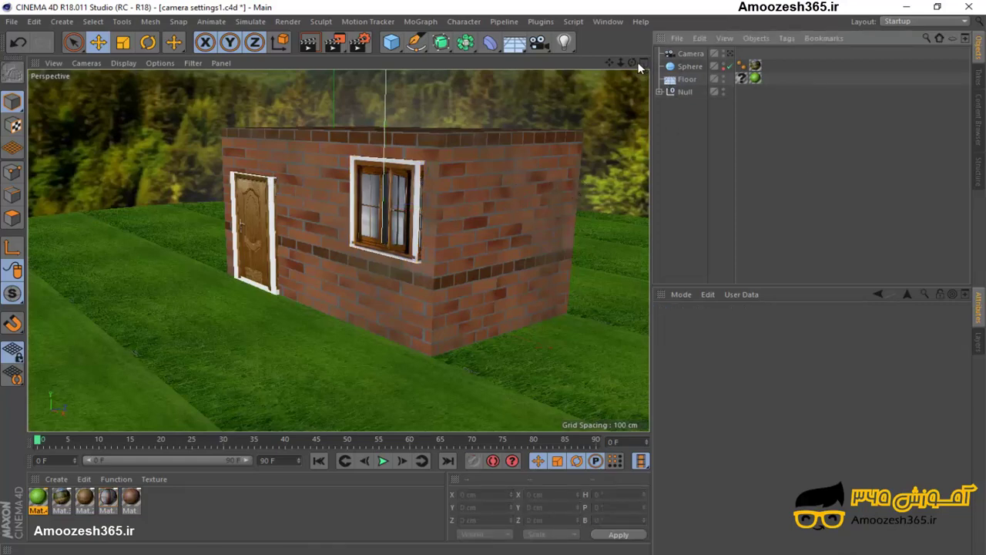
pyautogui.moveTo(631, 61)
pyautogui.mouseDown()
pyautogui.moveTo(494, 284)
pyautogui.moveTo(477, 274)
pyautogui.moveTo(494, 282)
pyautogui.moveTo(523, 127)
pyautogui.moveTo(474, 195)
pyautogui.moveTo(457, 202)
pyautogui.mouseUp()
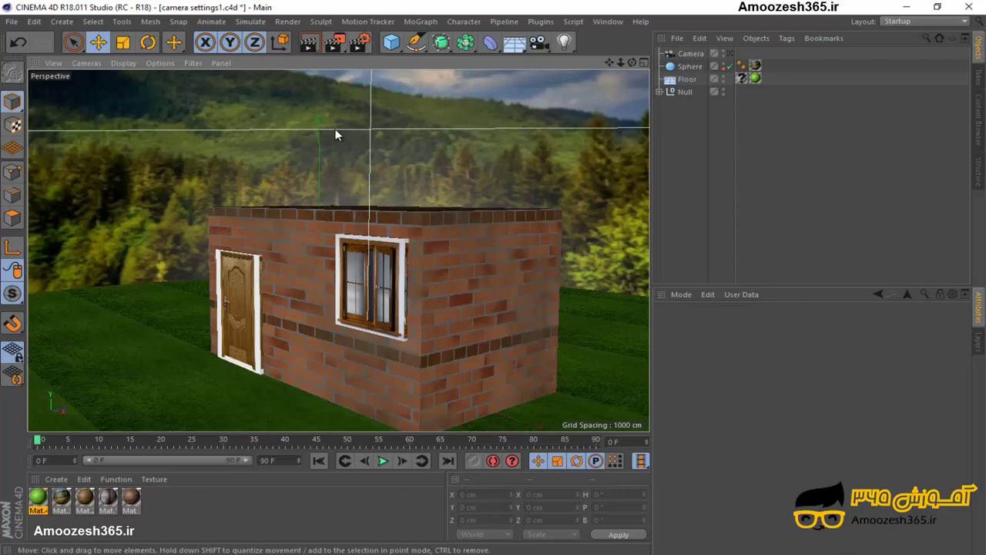
# Render the current view to the Picture Viewer.
pyautogui.click(332, 49)
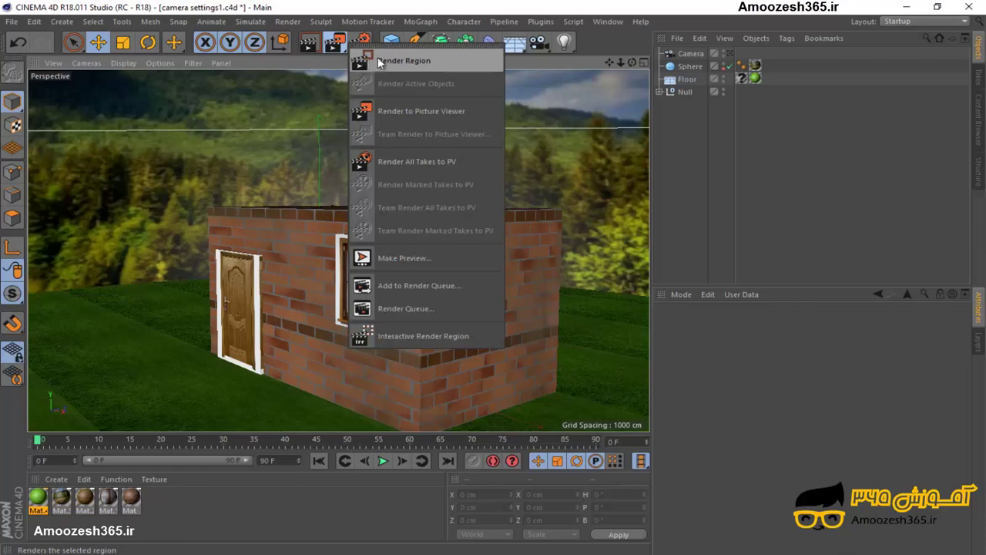
pyautogui.click(334, 45)
pyautogui.click(336, 45)
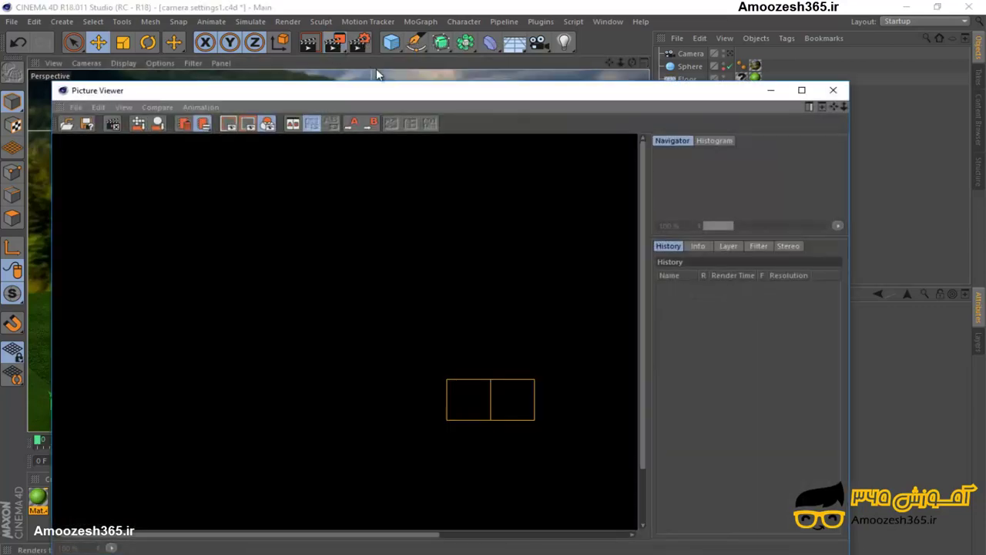
# Maximise the Picture Viewer and pan across the 1280×720 render.
pyautogui.moveTo(399, 96); pyautogui.dragTo(389, 55)
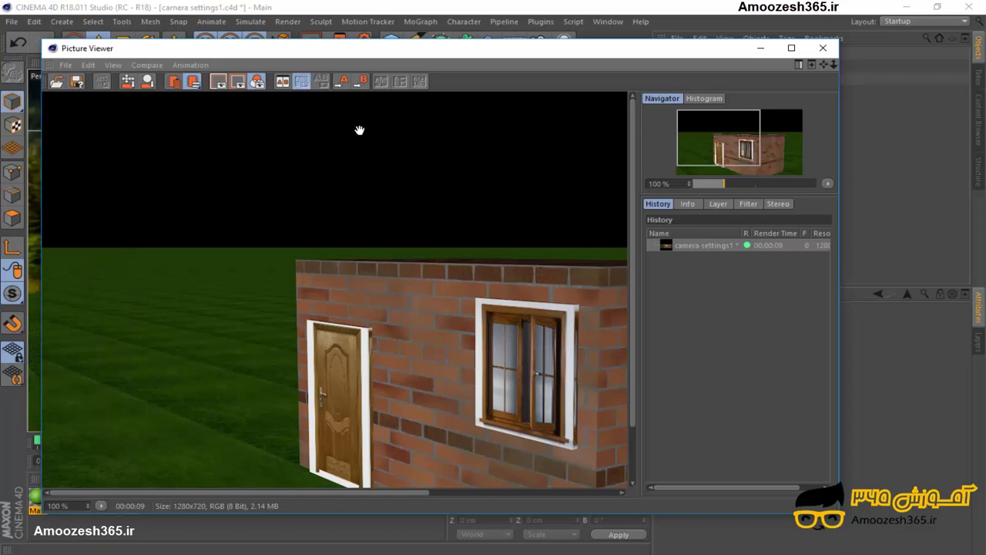
pyautogui.doubleClick(510, 49)
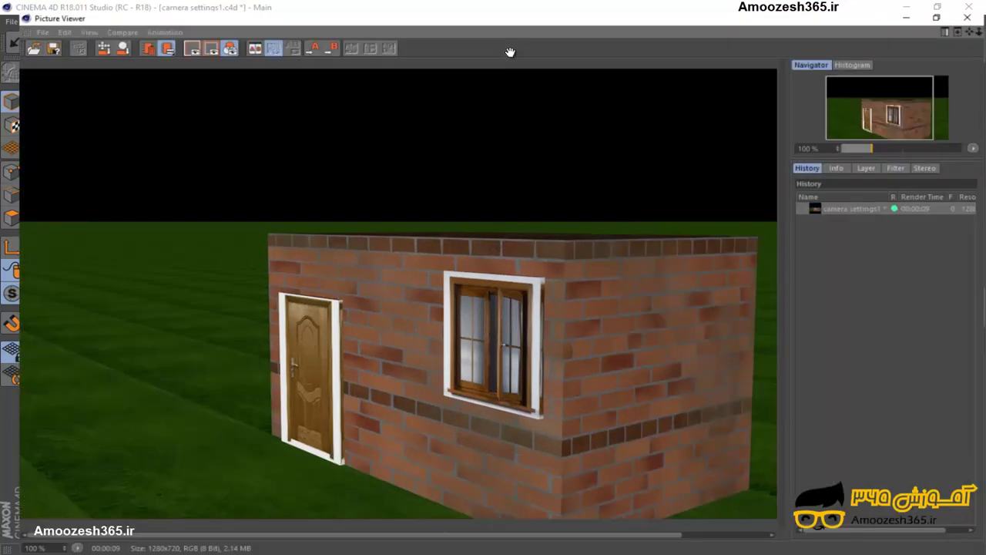
pyautogui.moveTo(499, 64); pyautogui.dragTo(393, 240)
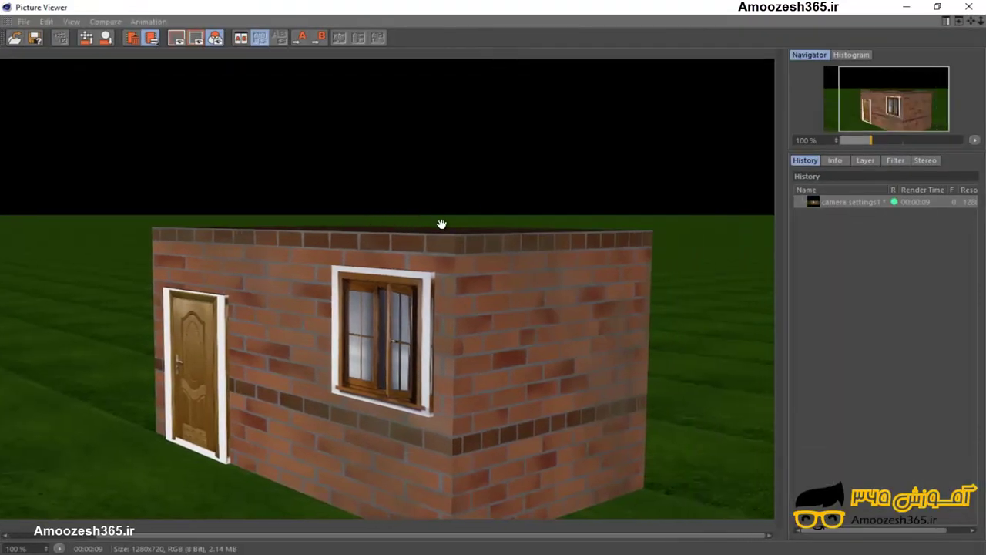
pyautogui.moveTo(106, 211); pyautogui.dragTo(396, 226)
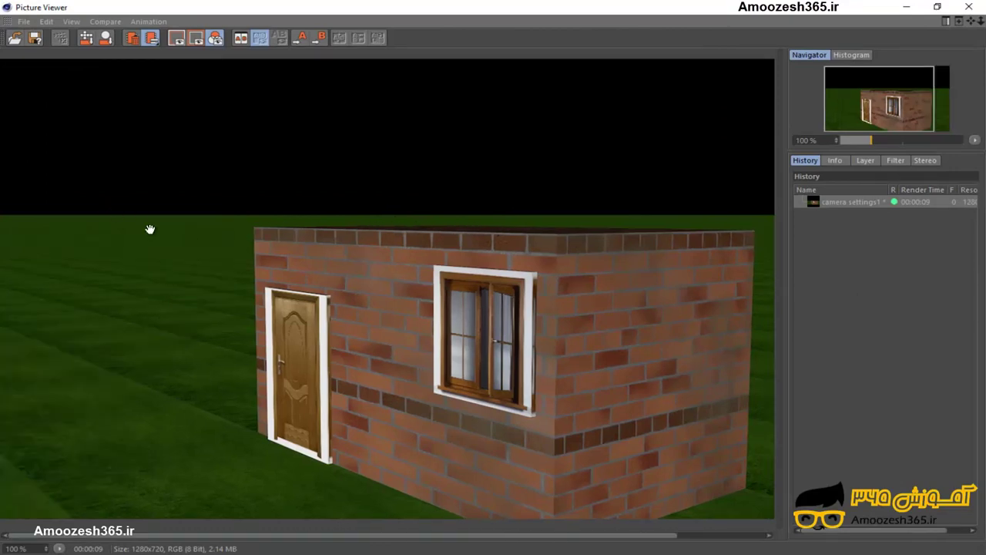
pyautogui.moveTo(579, 171); pyautogui.dragTo(486, 165)
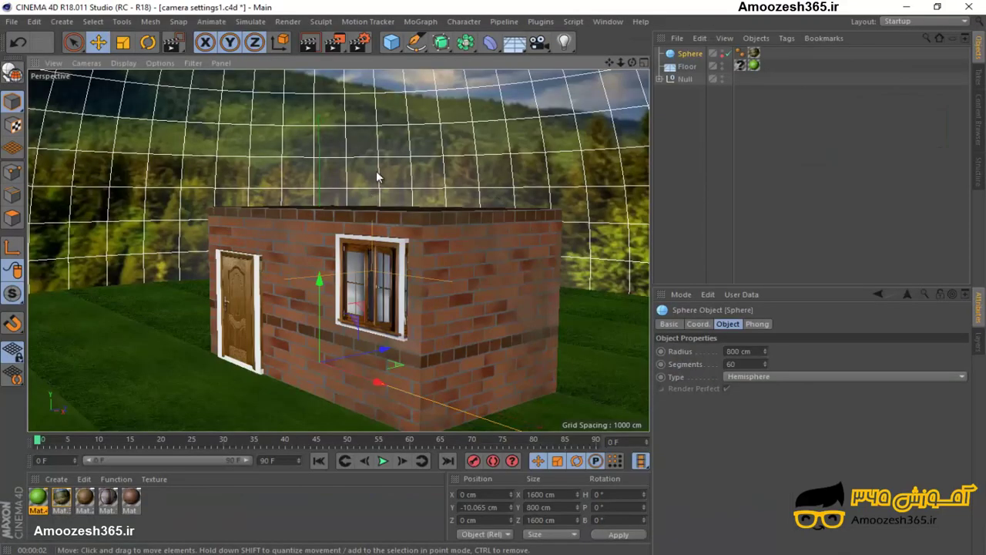
# Add an omni light and drag it toward the front of the house.
pyautogui.click(565, 42)
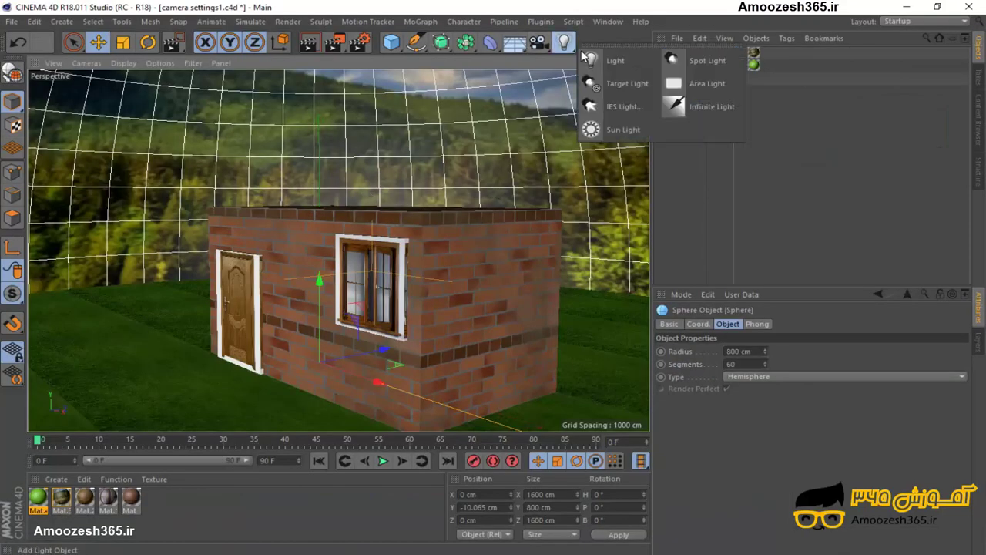
pyautogui.click(614, 61)
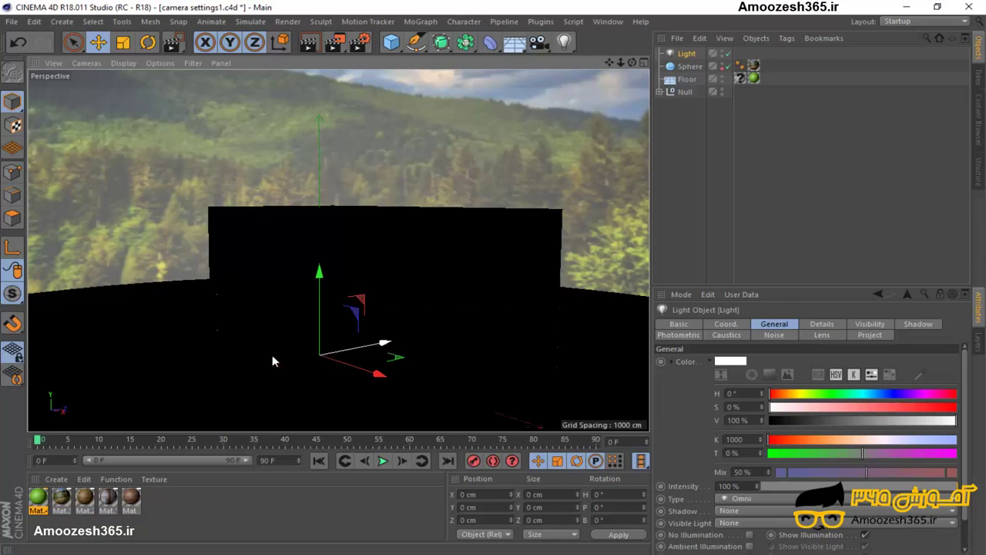
pyautogui.moveTo(273, 356)
pyautogui.mouseDown()
pyautogui.moveTo(131, 307)
pyautogui.moveTo(92, 205)
pyautogui.mouseUp()
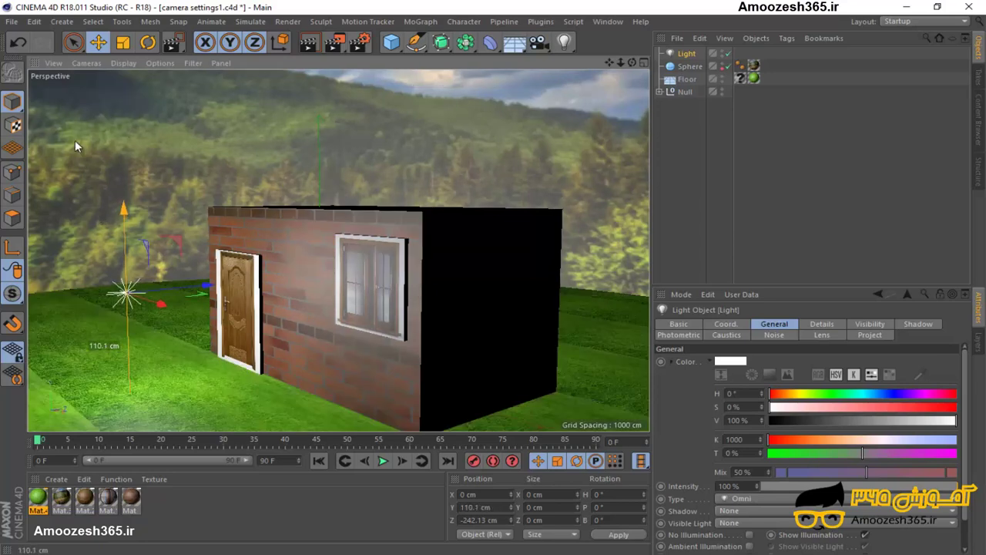
# Raise the light to Y 217.264 and shift it left to Z -303.563 cm, then add a second omni light.
pyautogui.moveTo(82, 171); pyautogui.dragTo(75, 139)
pyautogui.hotkey('ctrl', 'r')
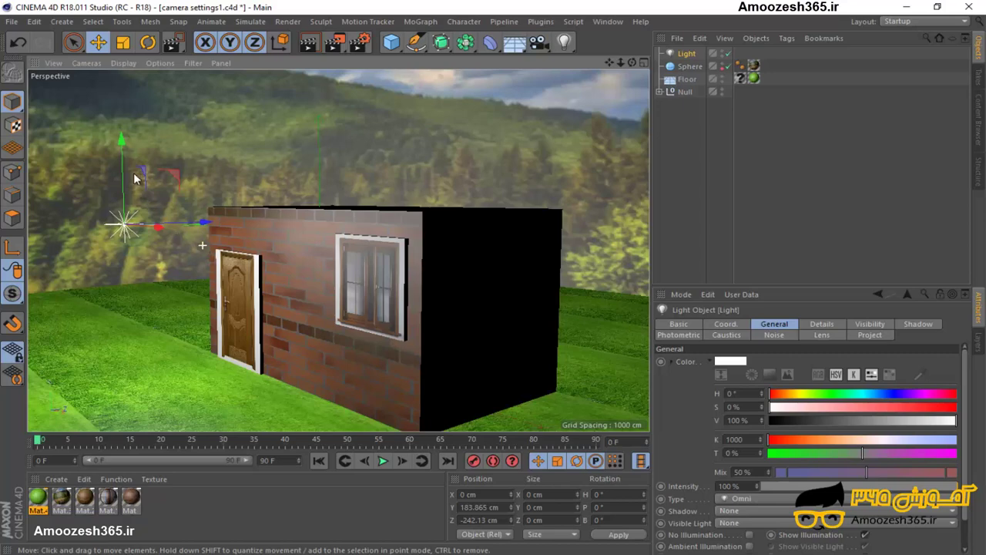
pyautogui.moveTo(120, 121); pyautogui.dragTo(124, 159)
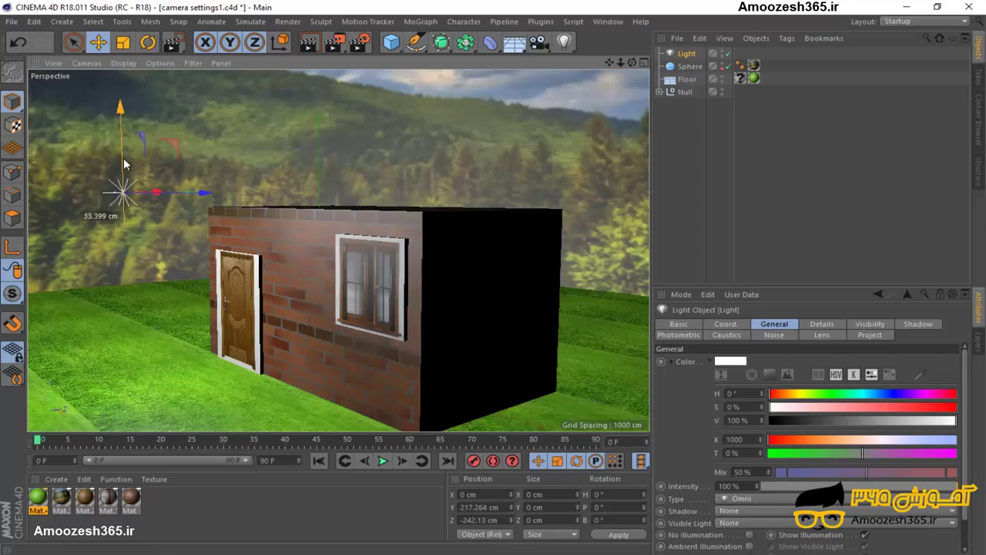
pyautogui.moveTo(189, 192); pyautogui.dragTo(119, 201)
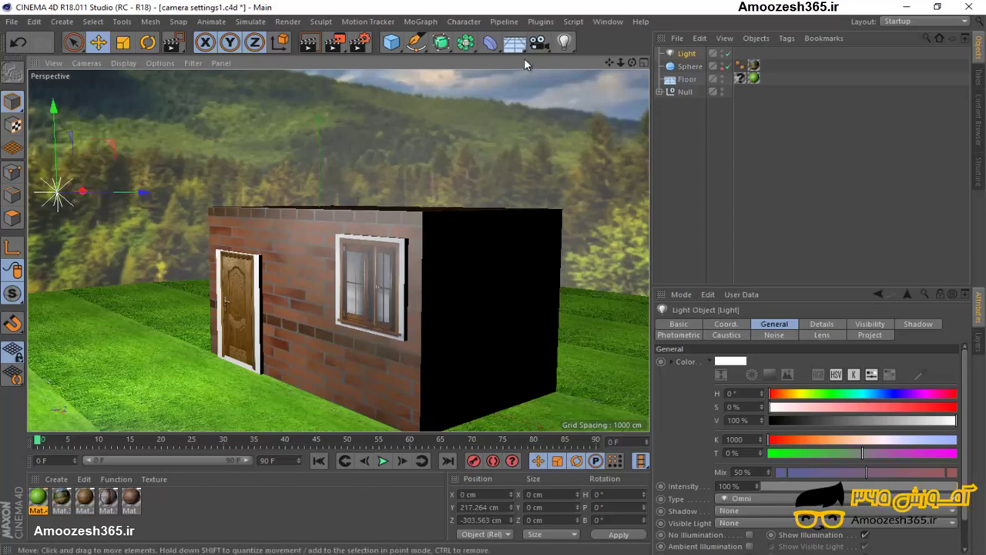
pyautogui.moveTo(564, 42); pyautogui.dragTo(601, 60)
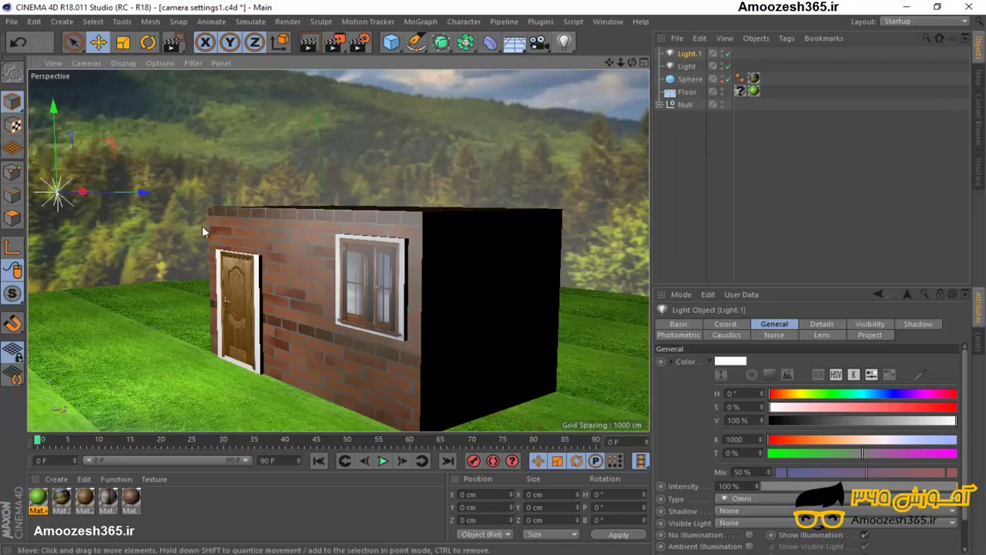
# Move Light.1 up and right past the house corner to X 363.866, Y 205.021 cm.
pyautogui.moveTo(100, 207); pyautogui.dragTo(315, 290)
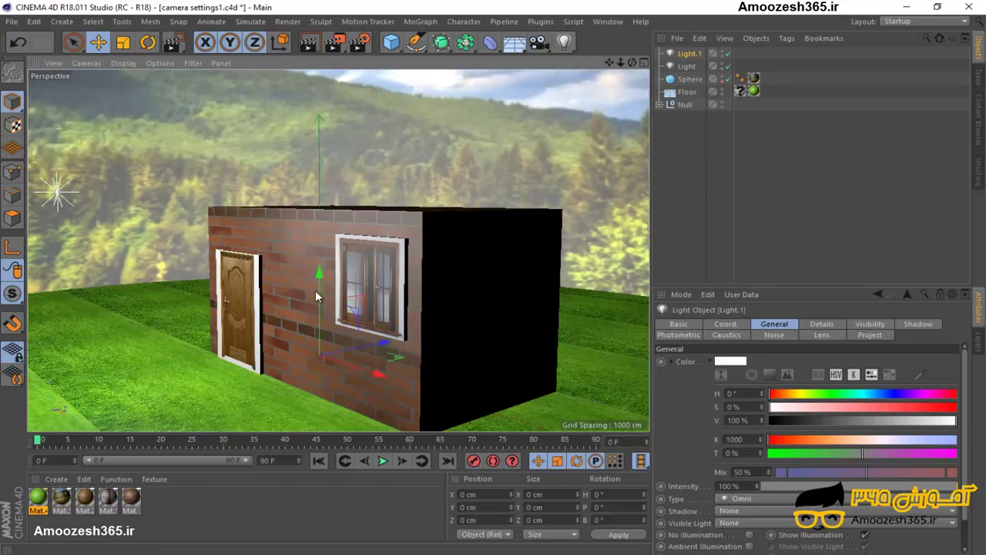
pyautogui.moveTo(333, 175); pyautogui.dragTo(336, 144)
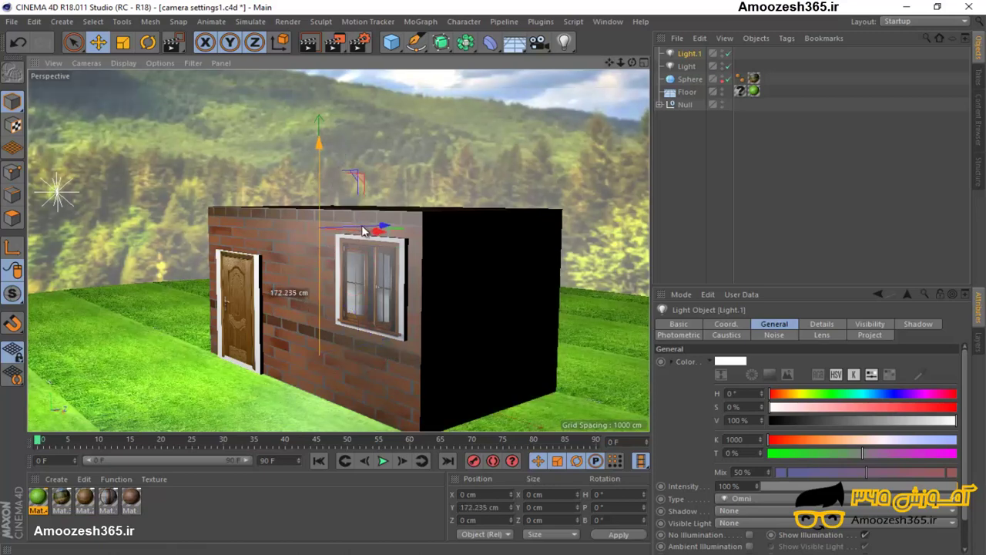
pyautogui.moveTo(377, 231); pyautogui.dragTo(644, 264)
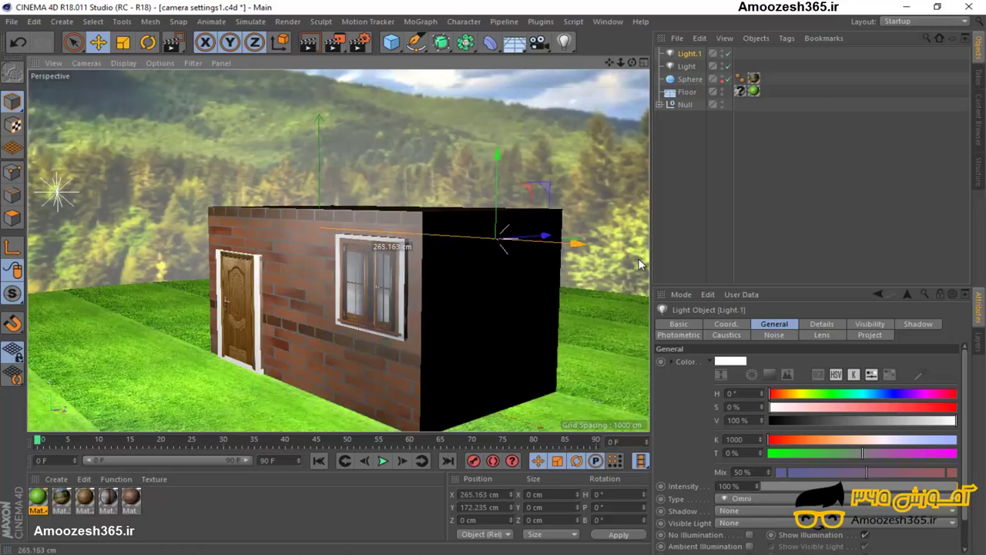
pyautogui.moveTo(498, 278); pyautogui.dragTo(564, 169)
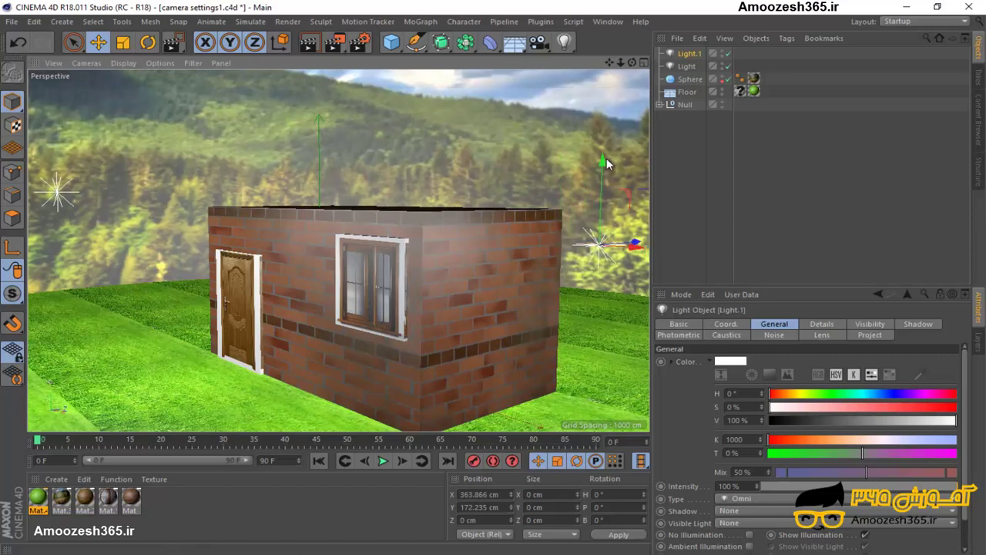
pyautogui.moveTo(608, 120); pyautogui.dragTo(609, 125)
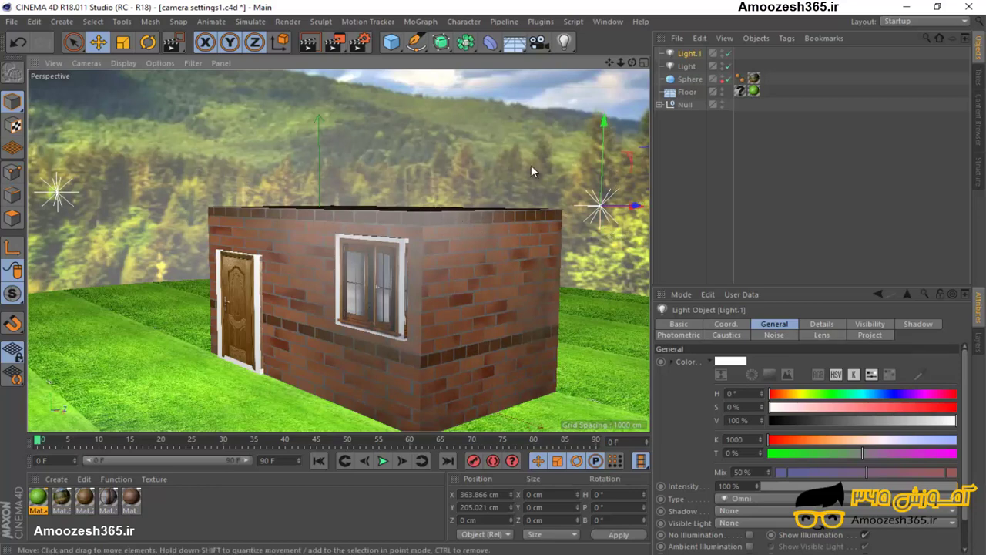
pyautogui.keyDown('alt'); pyautogui.moveTo(492, 279); pyautogui.dragTo(492, 283); pyautogui.keyUp('alt')
pyautogui.hotkey('ctrl', 'shift', 'z')
pyautogui.hotkey('ctrl', 'shift', 'z')
pyautogui.hotkey('ctrl', 'shift', 'y')
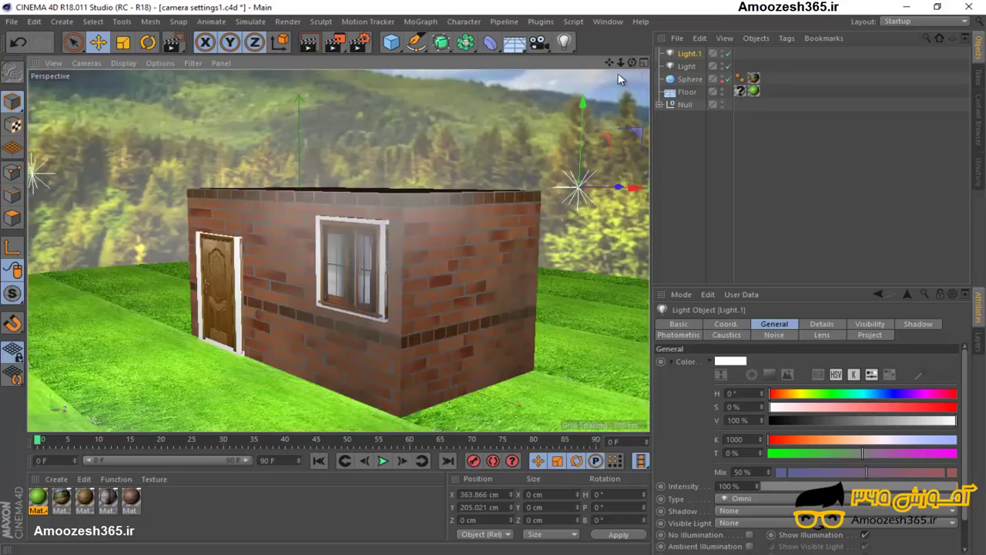